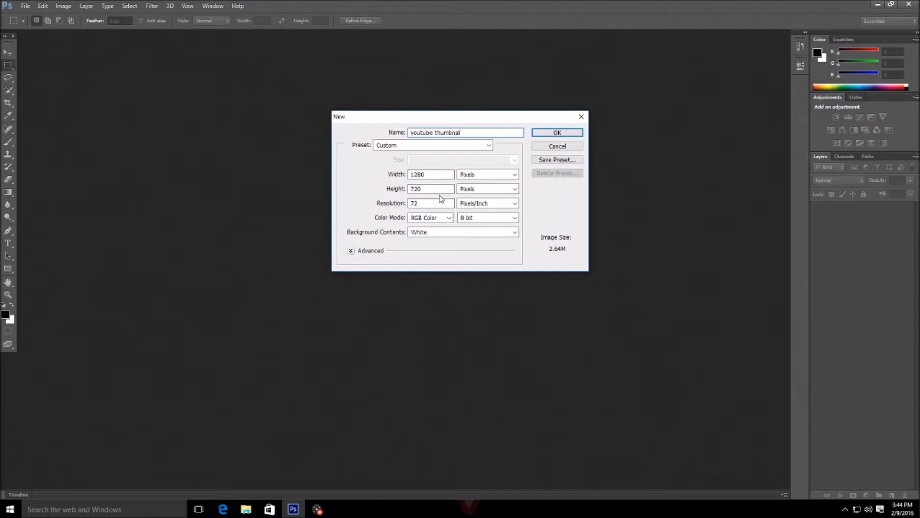
Create the 1280 × 720 pixel document "youtube thumbnail" with white background contents, and convert its Background into the regular layer Layer 0.
left_click(552, 132)
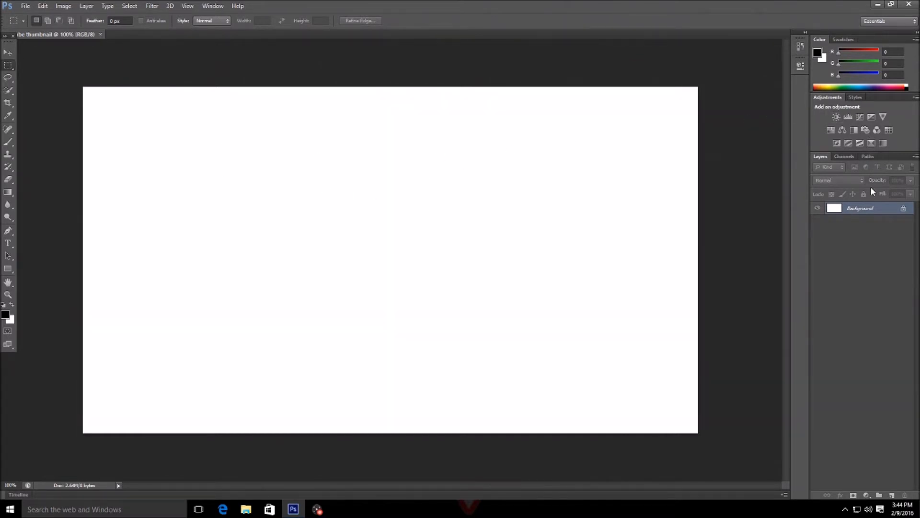
double_click(893, 212)
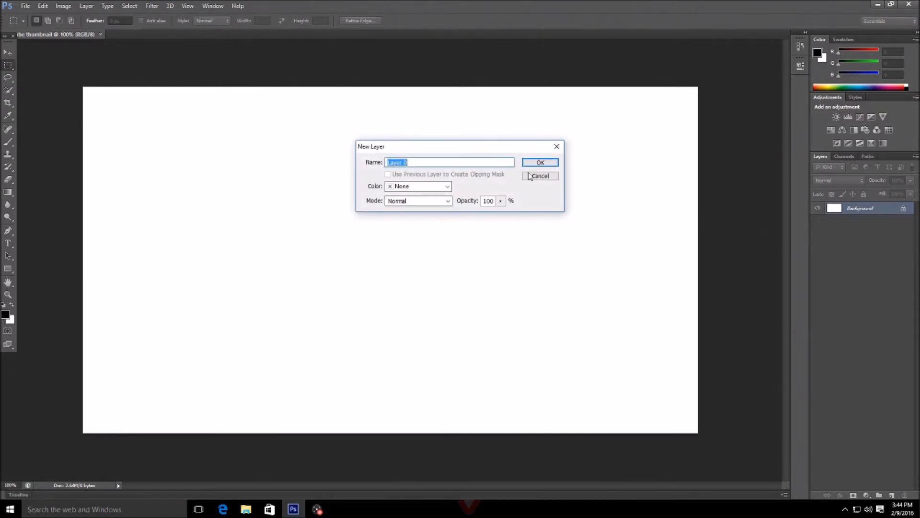
left_click(540, 163)
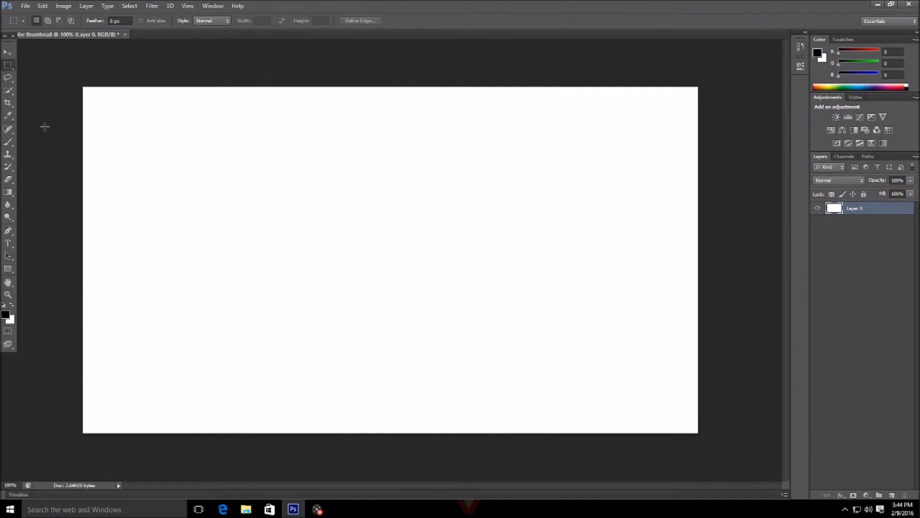
left_click(9, 52)
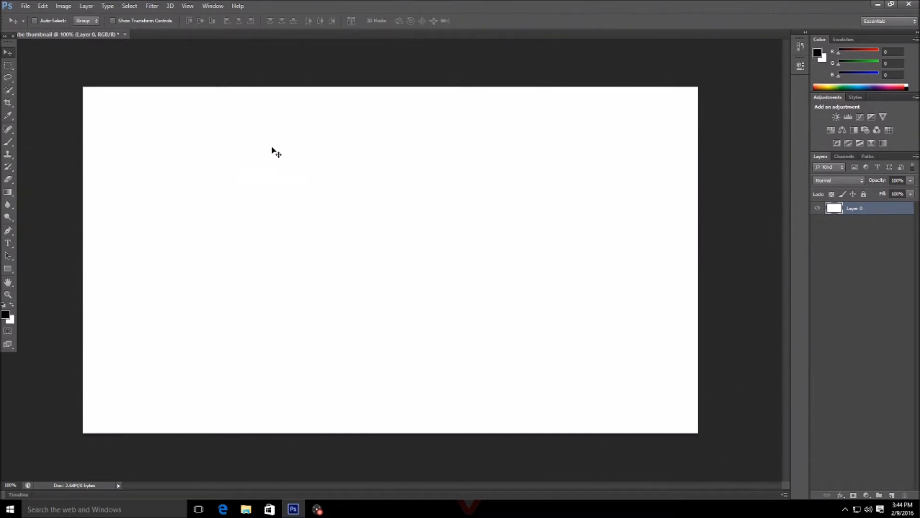
left_click(26, 5)
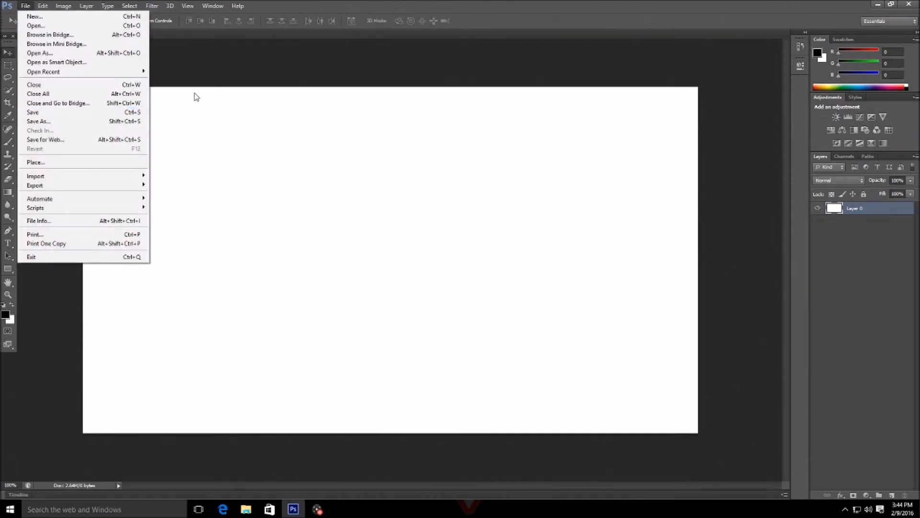
left_click(163, 63)
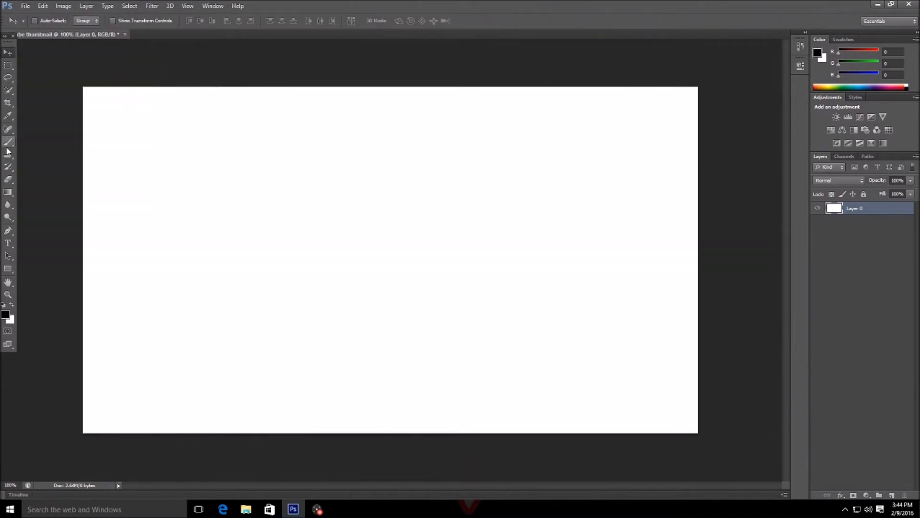
Open the Gradient tool's gradient for editing and set its start colour stop to bright green, RGB 84, 255, 0.
left_click(10, 191)
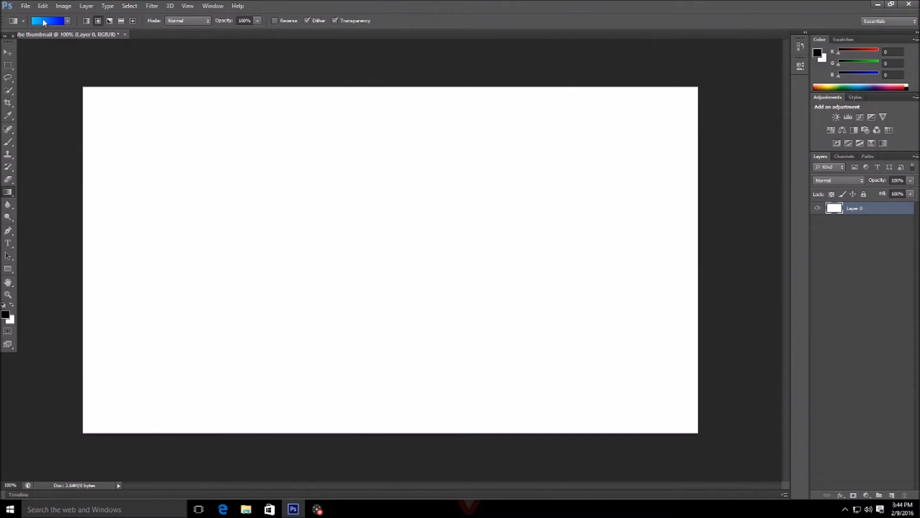
left_click(44, 21)
left_click(368, 255)
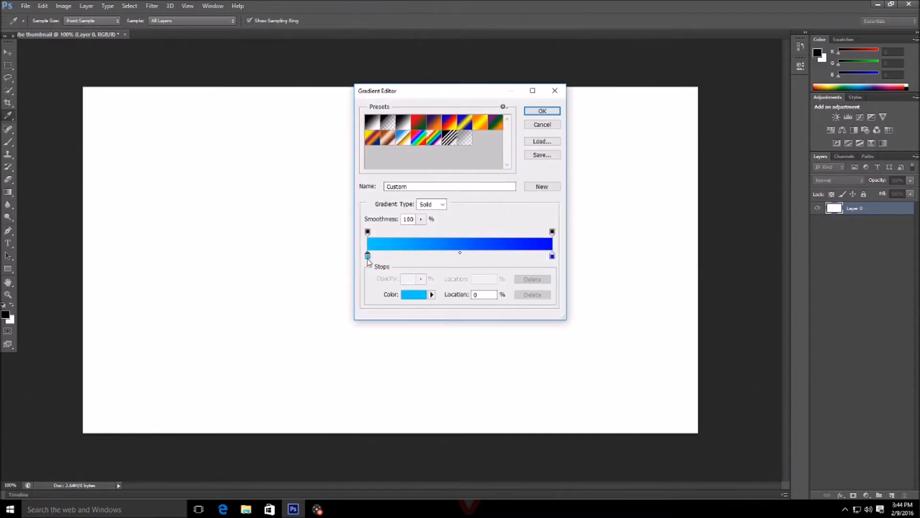
double_click(368, 256)
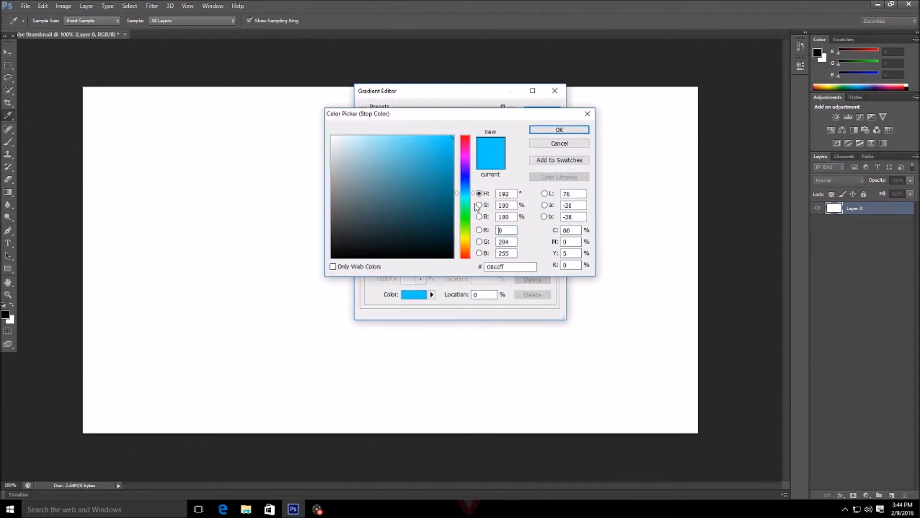
left_click(466, 225)
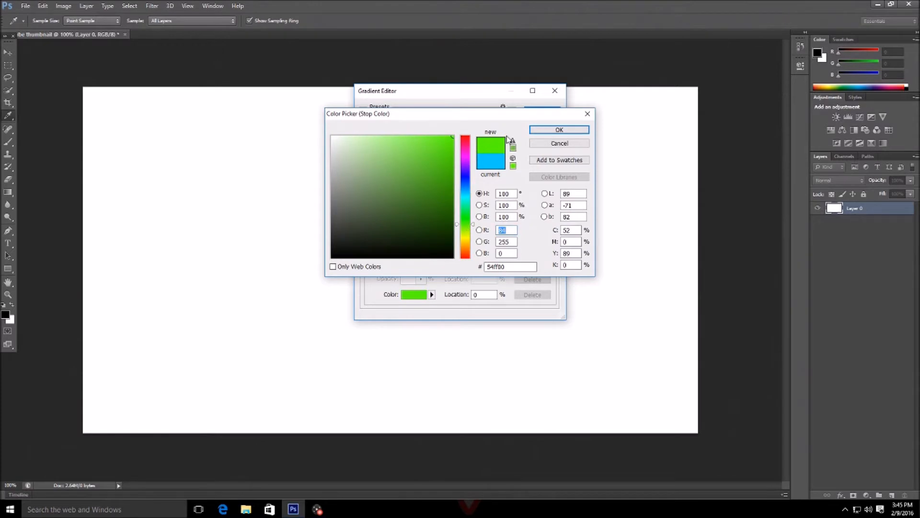
left_click(559, 130)
Set the gradient's end colour stop to a darker green, RGB 44, 185, 0, and accept the edited gradient.
double_click(552, 256)
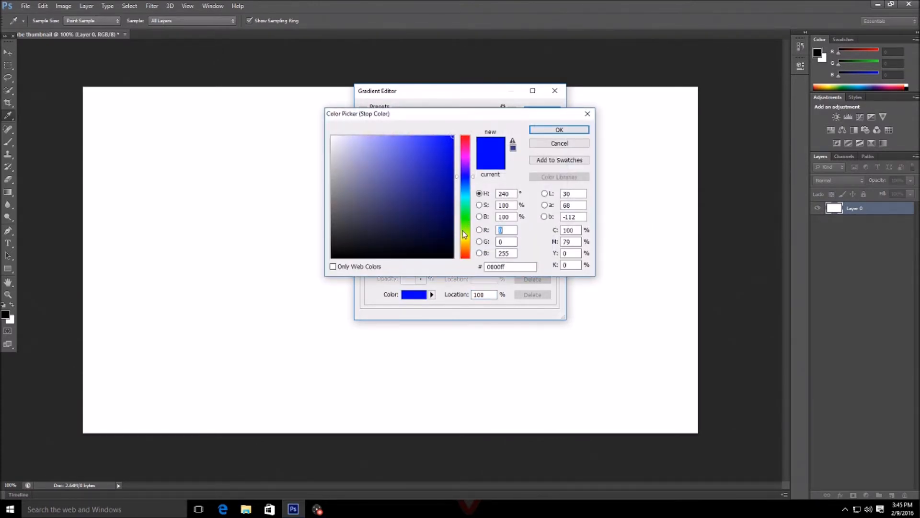
left_click(467, 235)
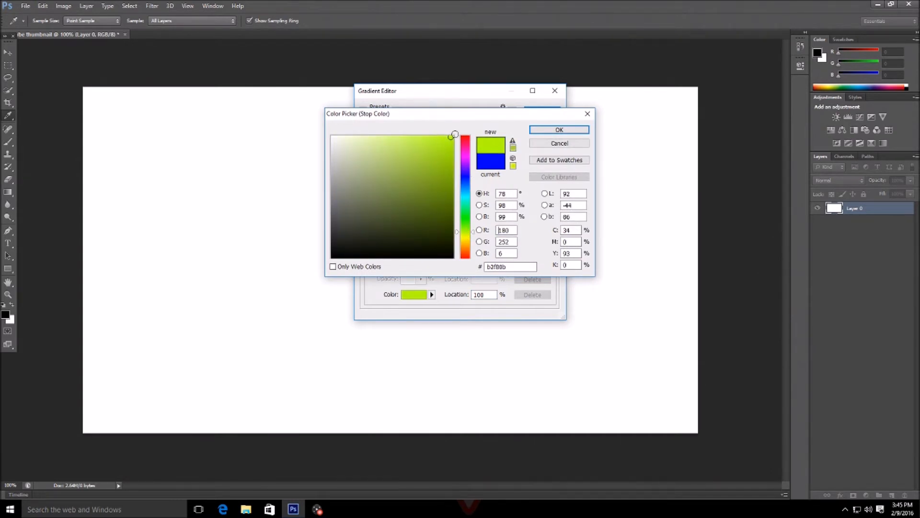
left_click(464, 221)
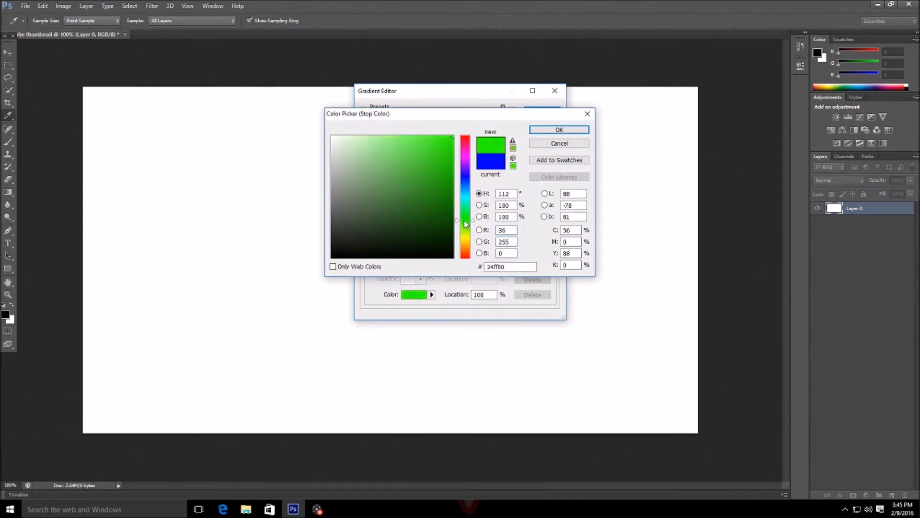
mouse_move(446, 166)
left_mouse_down()
mouse_move(463, 182)
mouse_move(466, 169)
left_mouse_up()
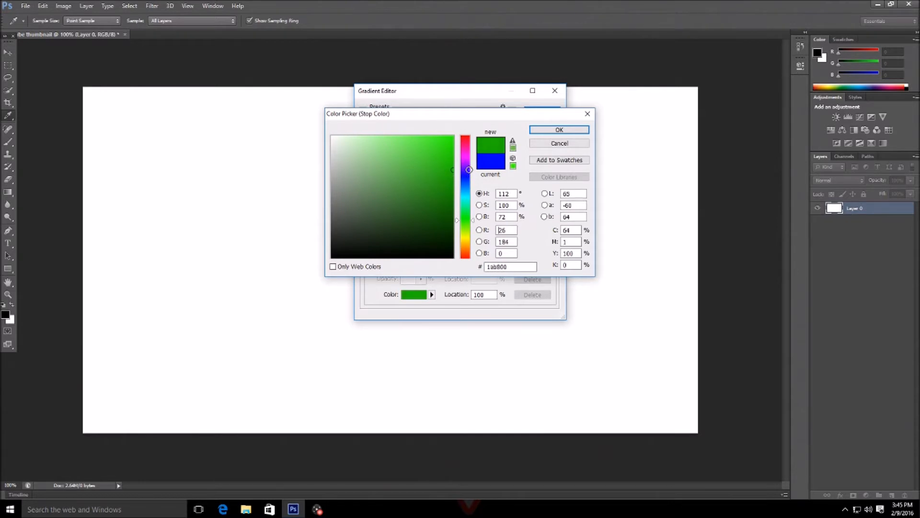
left_click(474, 228)
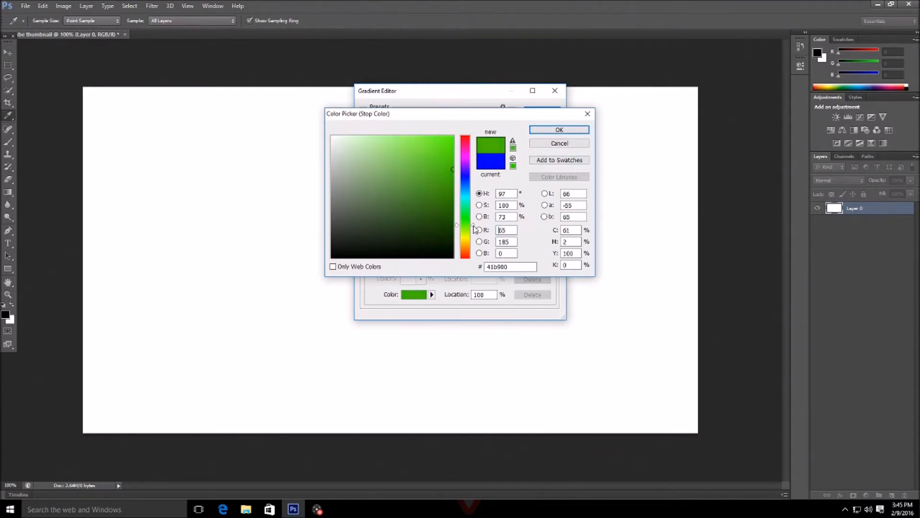
left_click_drag(467, 228, 467, 222)
left_click(559, 130)
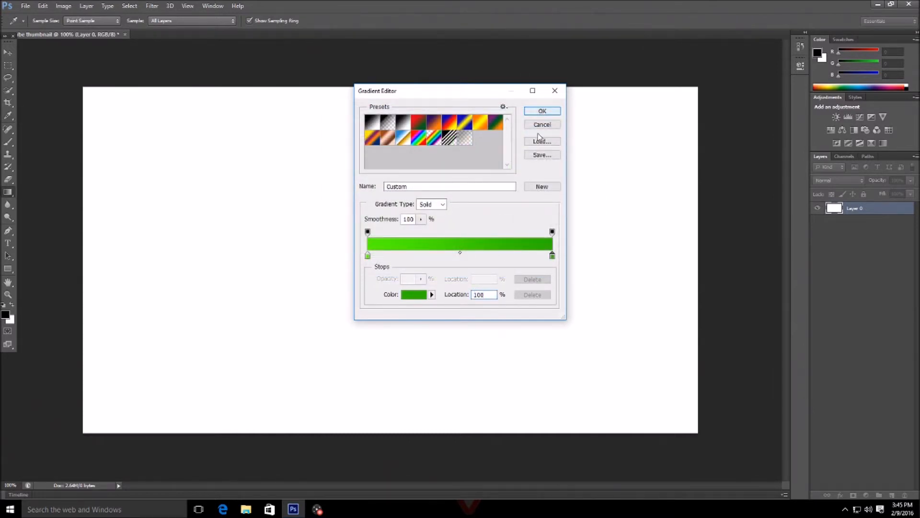
left_click(542, 110)
Fill Layer 0 with the green radial gradient, trying several placements and ending with the bright centre near the canvas's upper middle.
left_click_drag(583, 363, 289, 206)
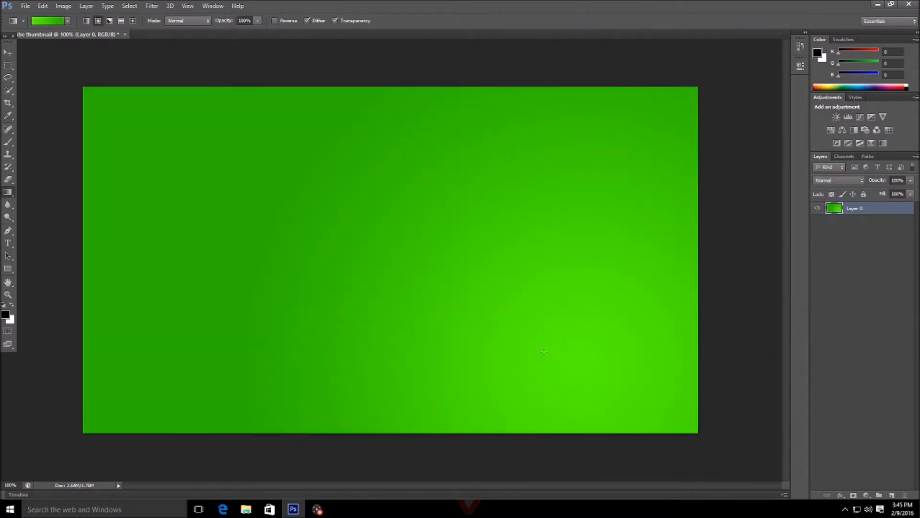
left_click_drag(348, 204, 292, 170)
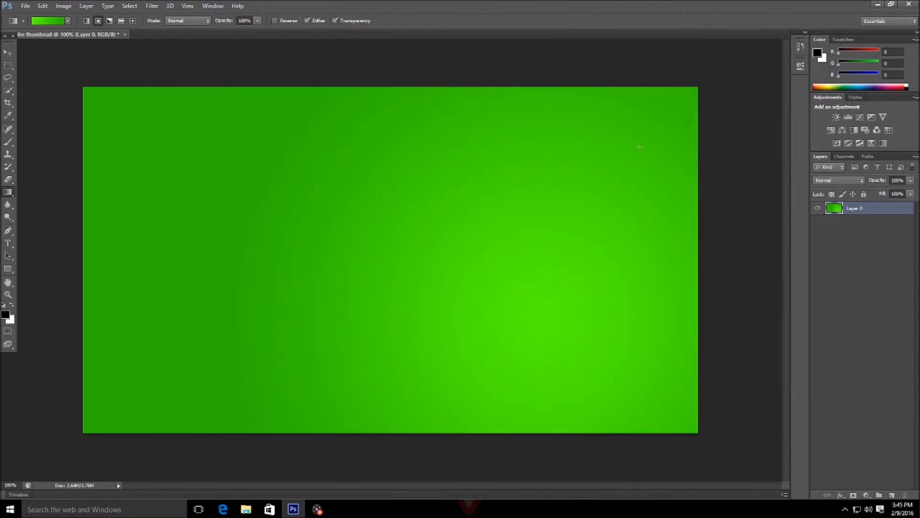
left_click_drag(555, 193, 295, 325)
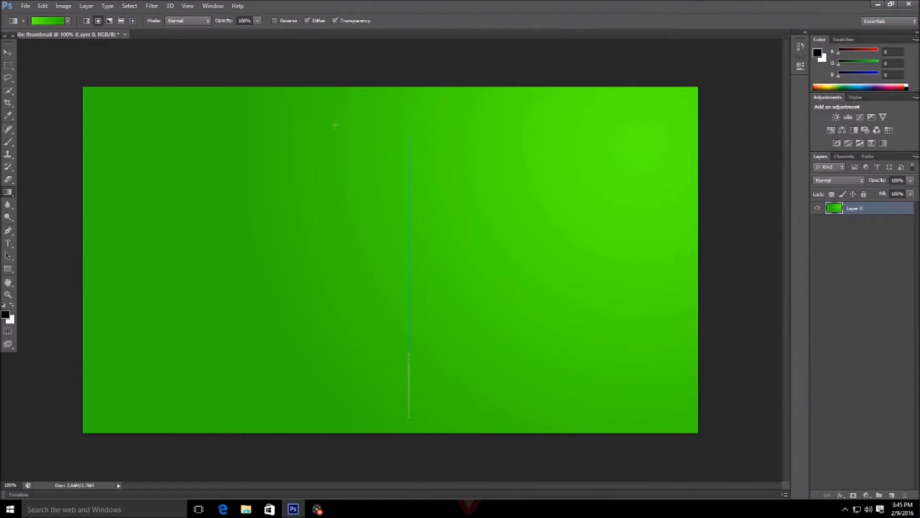
left_click_drag(335, 125, 402, 181)
left_click_drag(397, 138, 444, 394)
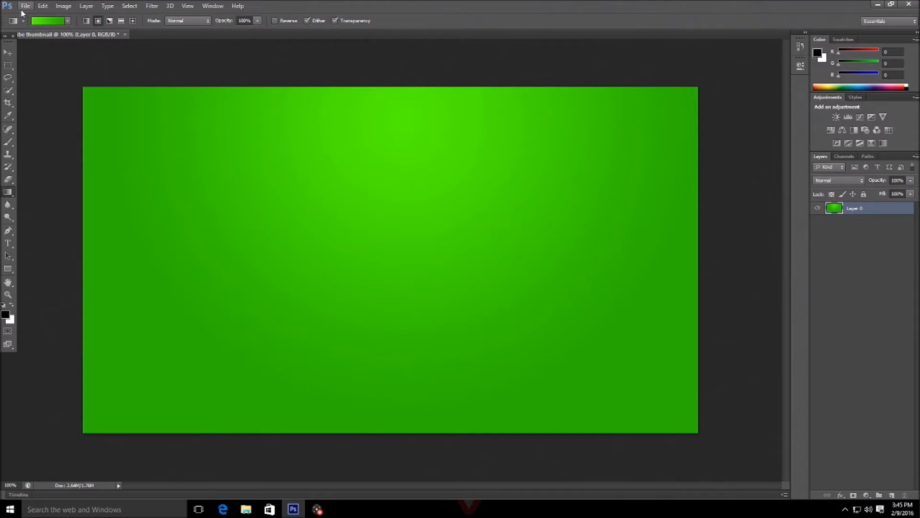
Reopen the green gradient for editing and set its start colour stop to red, RGB 255, 0, 0.
left_click(40, 21)
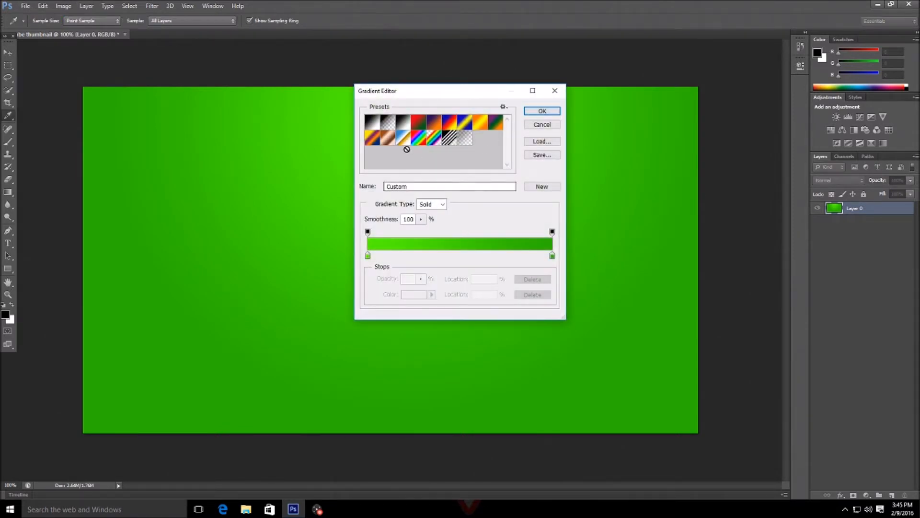
left_click(368, 255)
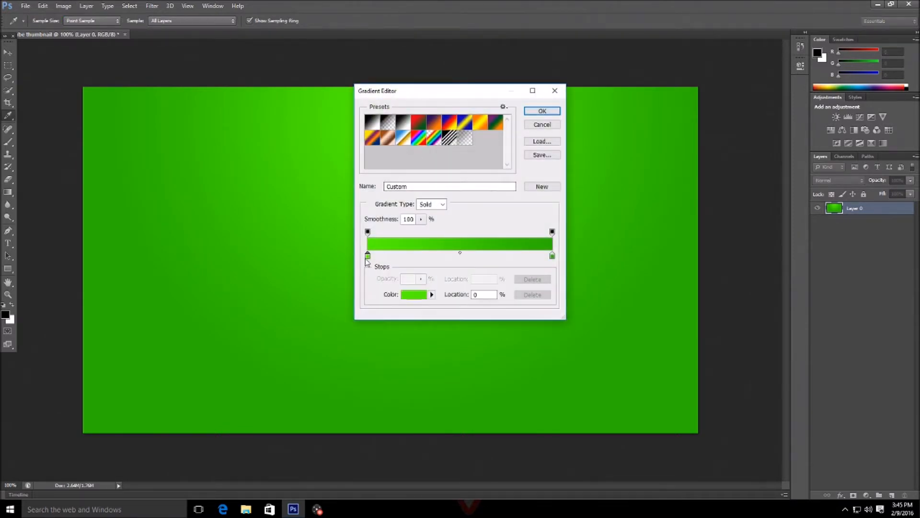
double_click(367, 256)
left_click(468, 138)
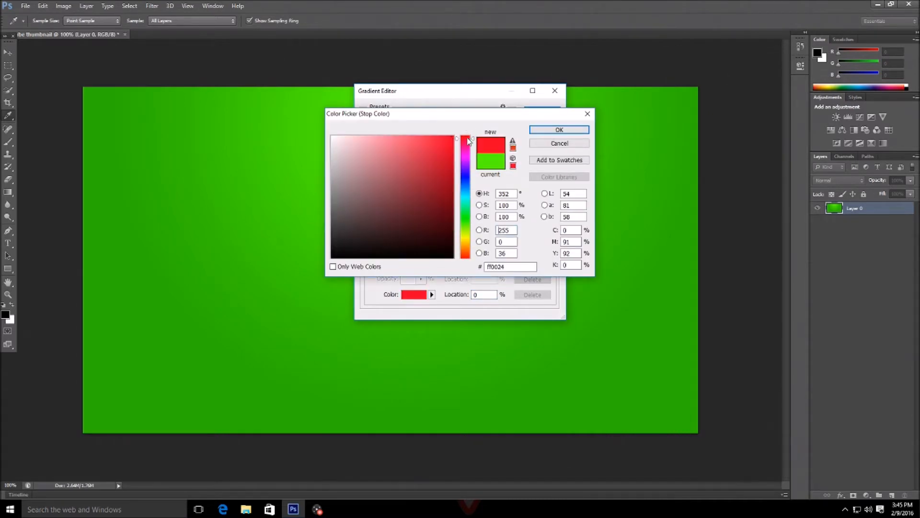
left_click_drag(472, 141, 471, 258)
left_click(559, 129)
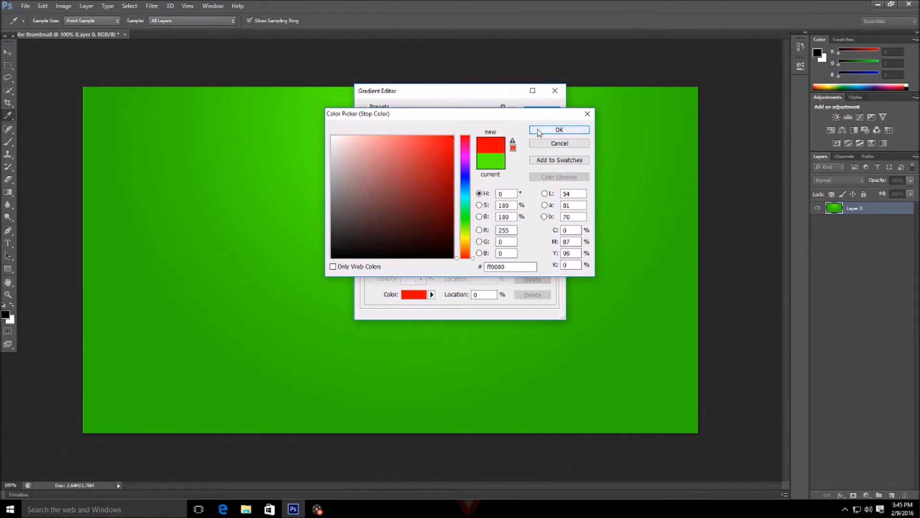
Set the gradient's end colour stop to a fully saturated, bright yellow.
double_click(552, 257)
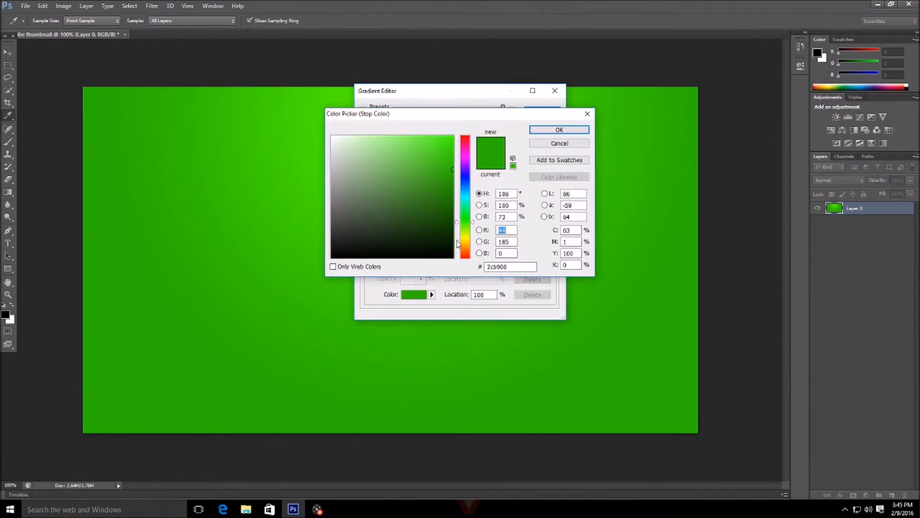
left_click_drag(467, 239, 465, 239)
left_click_drag(395, 158, 453, 136)
left_click(568, 131)
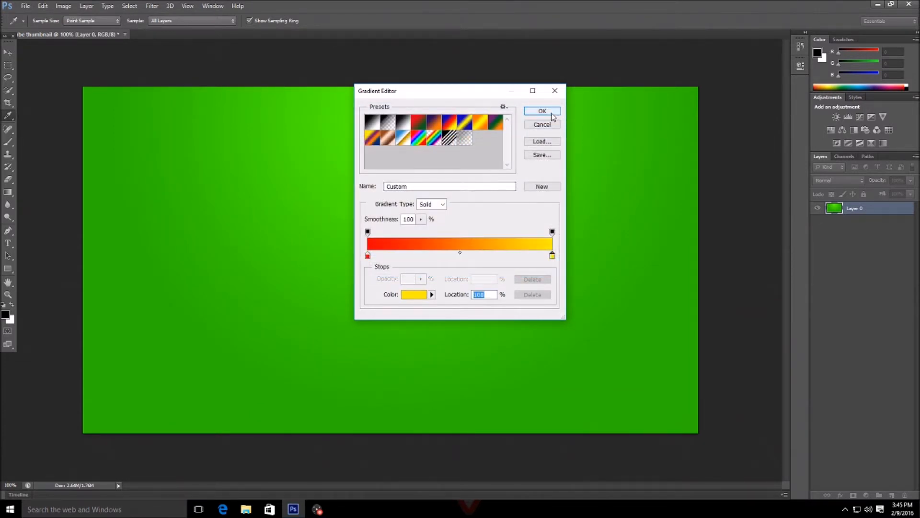
Set the gradient's start colour stop to orange, RGB 255, 168, 0, and accept the edited gradient.
double_click(368, 256)
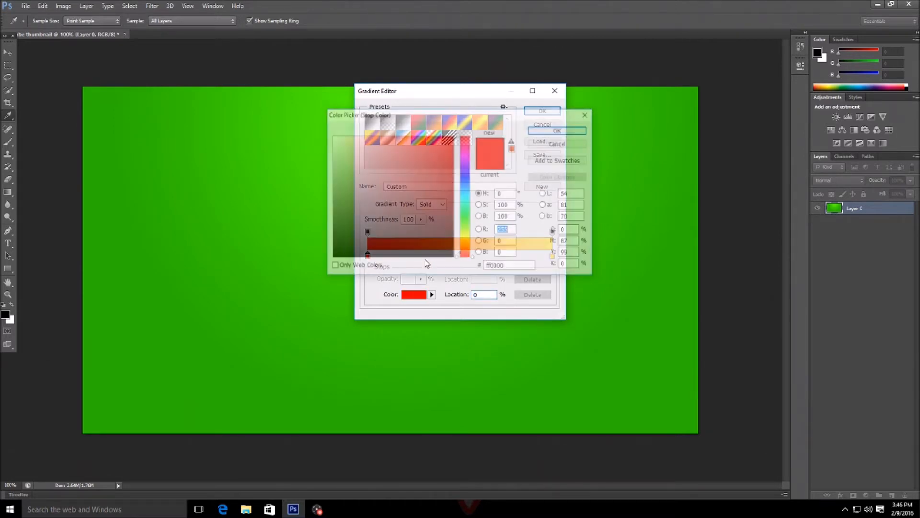
left_click(465, 247)
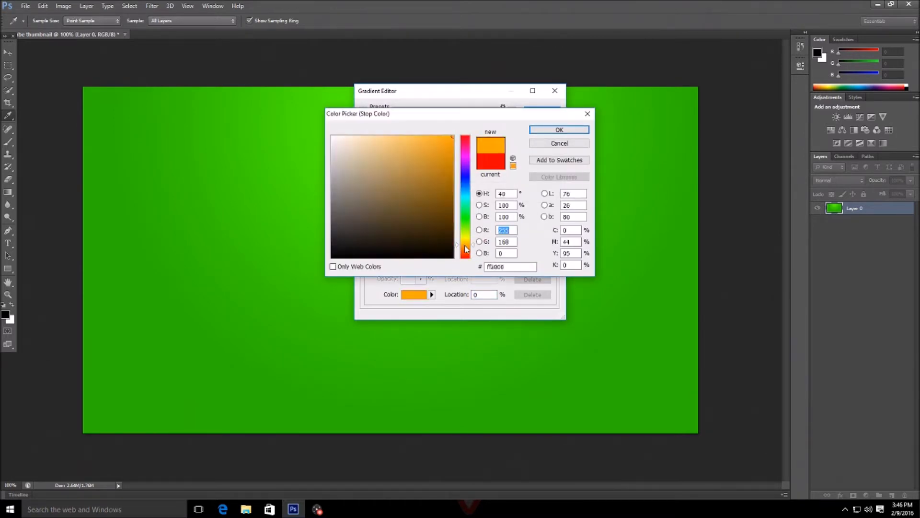
left_click(559, 129)
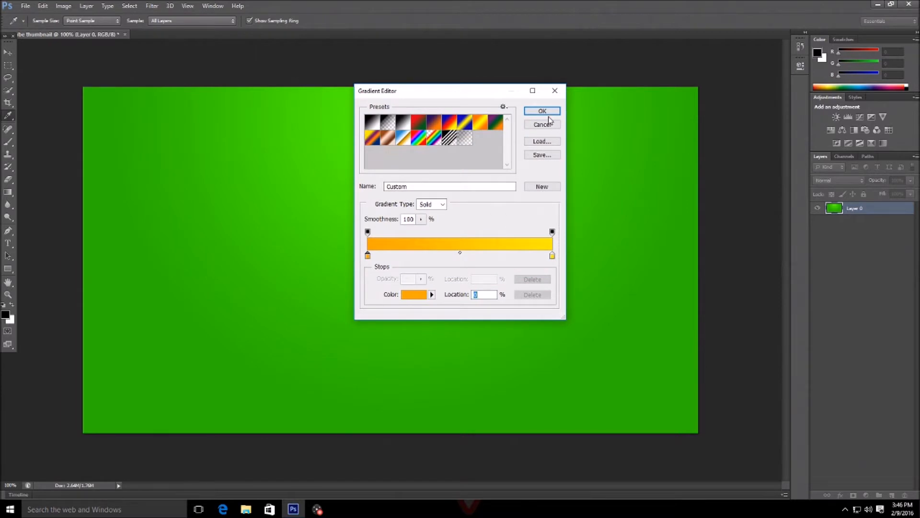
left_click(548, 113)
Fill Layer 0 with the orange-to-yellow radial gradient, placing the orange centre in the canvas's lower-left area.
left_click_drag(203, 358, 455, 228)
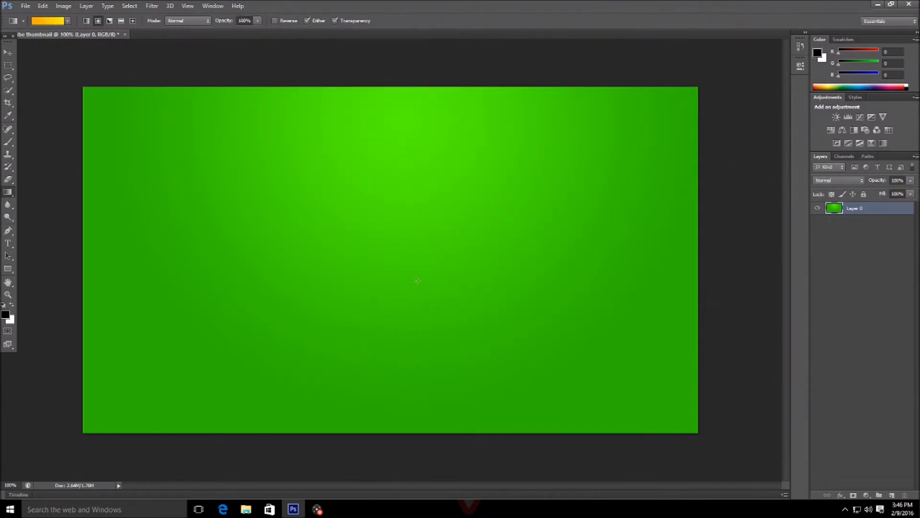
left_click_drag(232, 349, 469, 213)
left_click_drag(176, 355, 467, 208)
left_click_drag(221, 344, 378, 231)
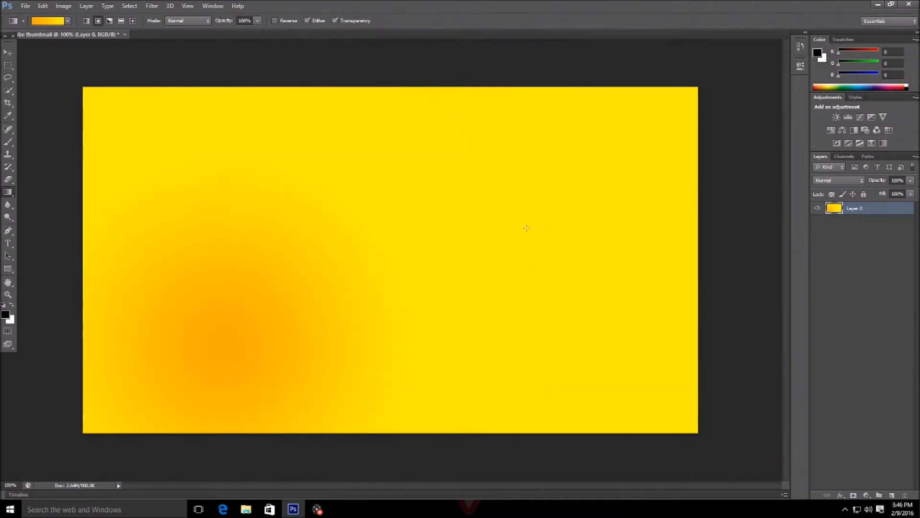
left_click(24, 6)
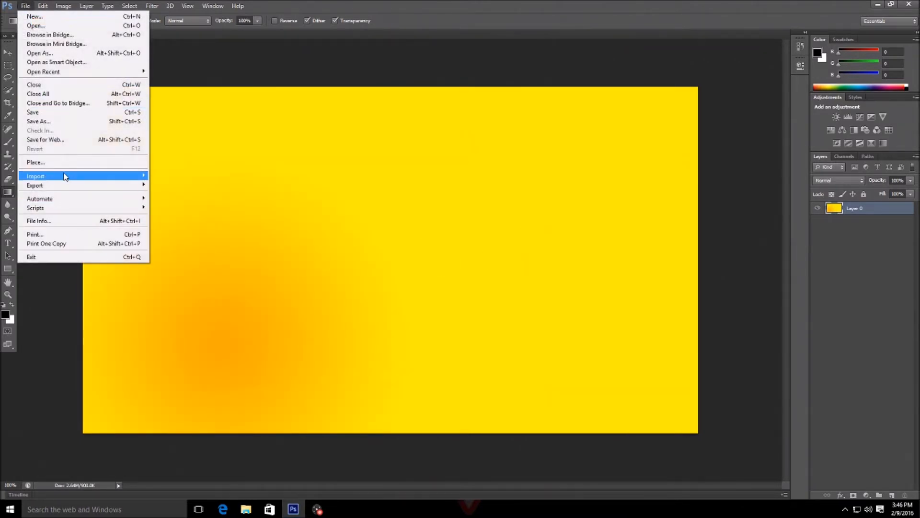
left_click(67, 163)
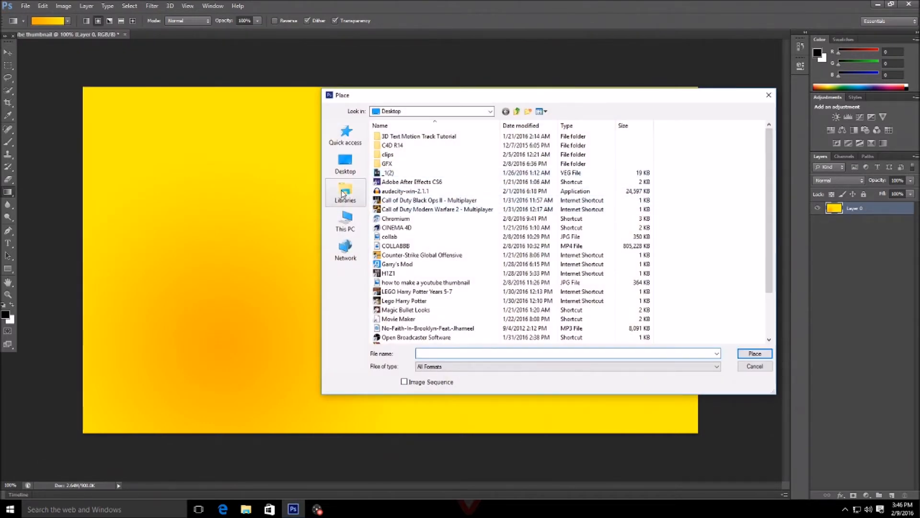
left_click(345, 192)
left_click(433, 163)
double_click(406, 159)
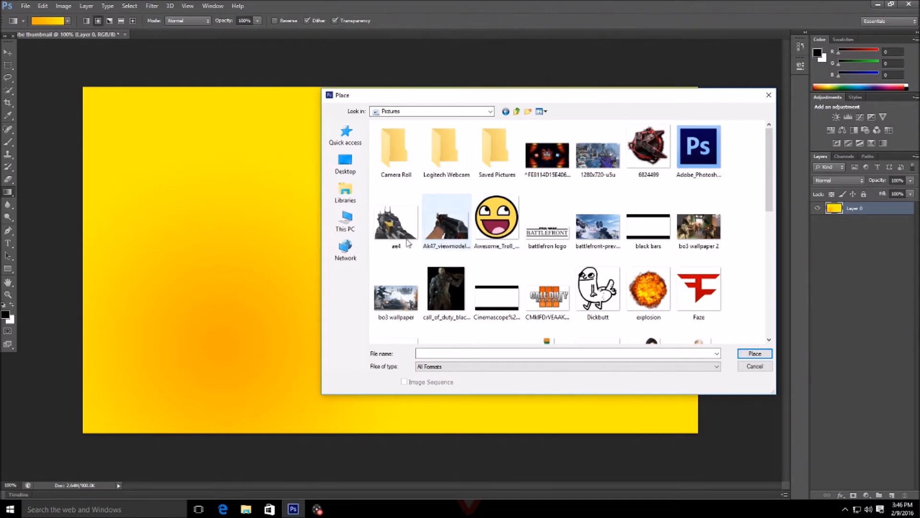
scroll(602, 222, "down", 10)
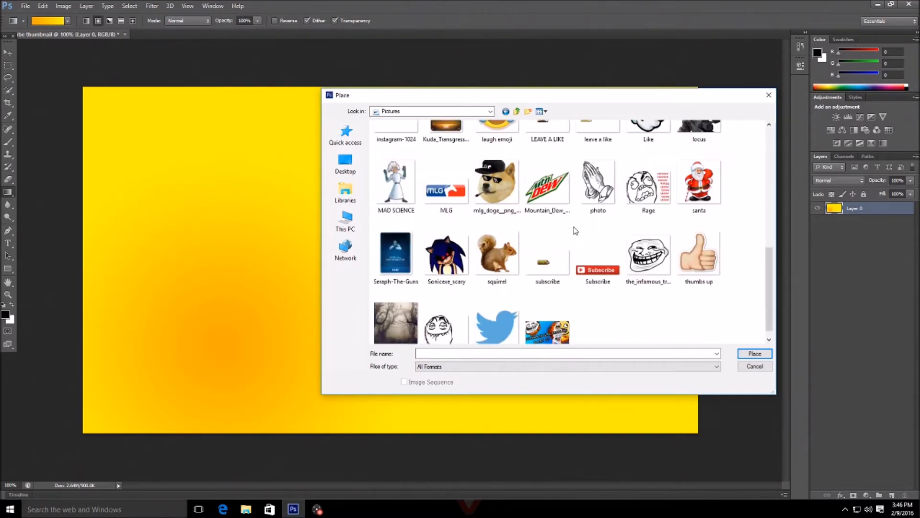
scroll(553, 241, "up", 10)
scroll(647, 225, "down", 6)
scroll(648, 225, "up", 6)
left_click(769, 97)
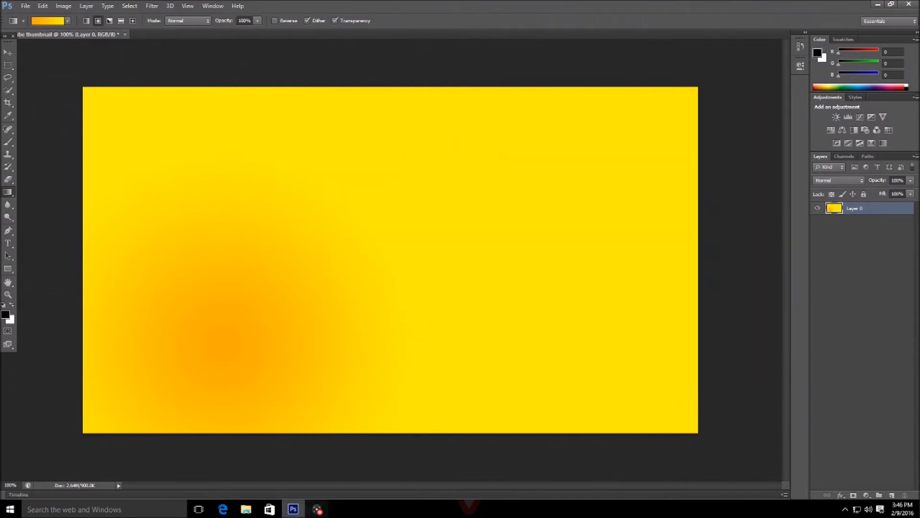
Switch to Microsoft Edge, open google.com and run an image search for "black ops 2 png weapons".
left_click(223, 509)
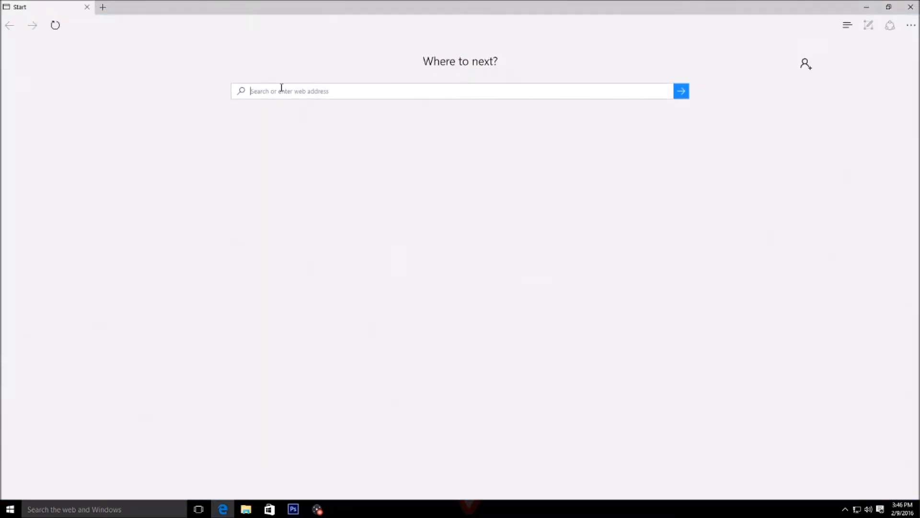
type("google.com/")
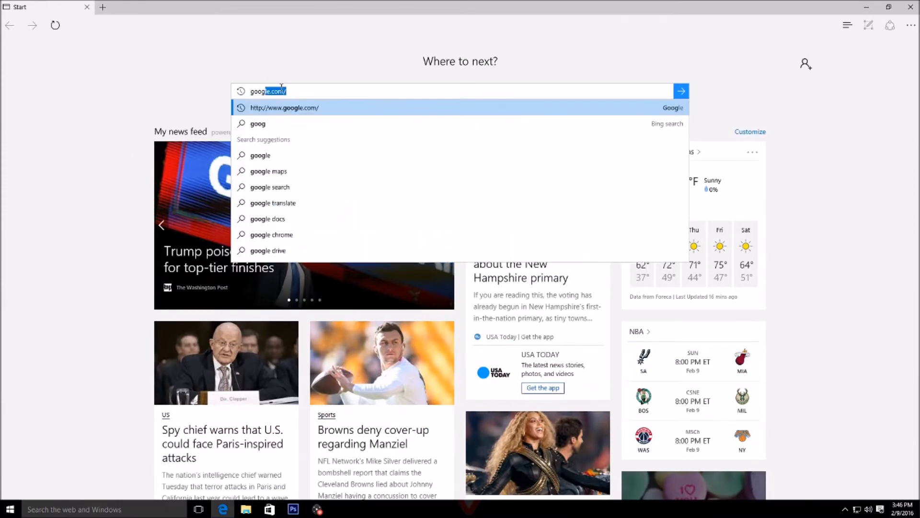
key("Return")
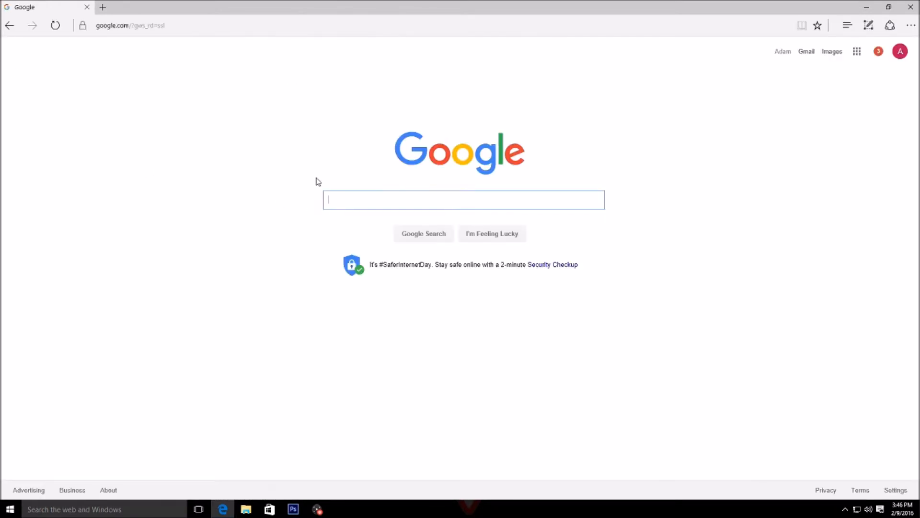
type("black o")
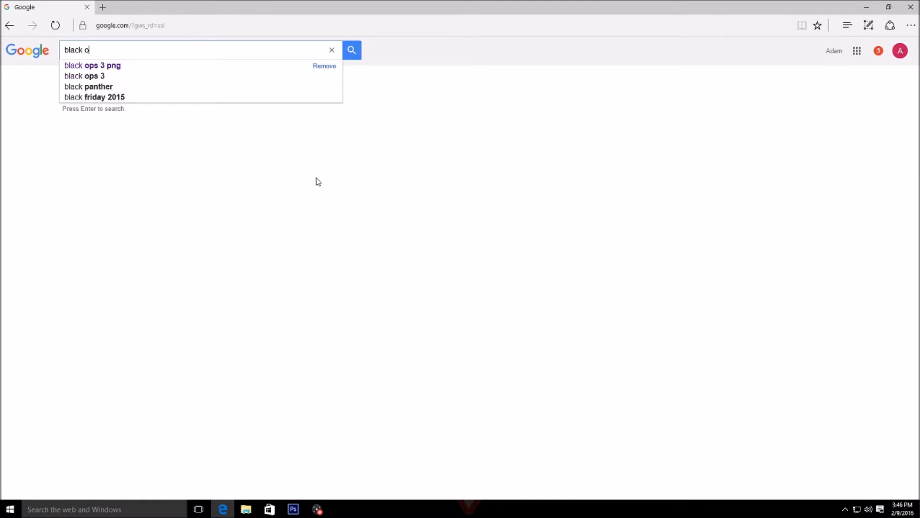
type("ps 2 png")
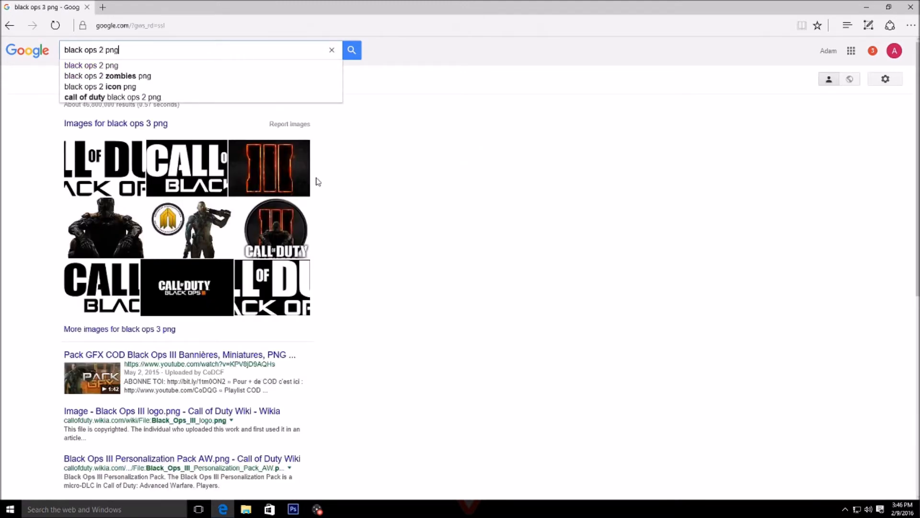
type(" wea")
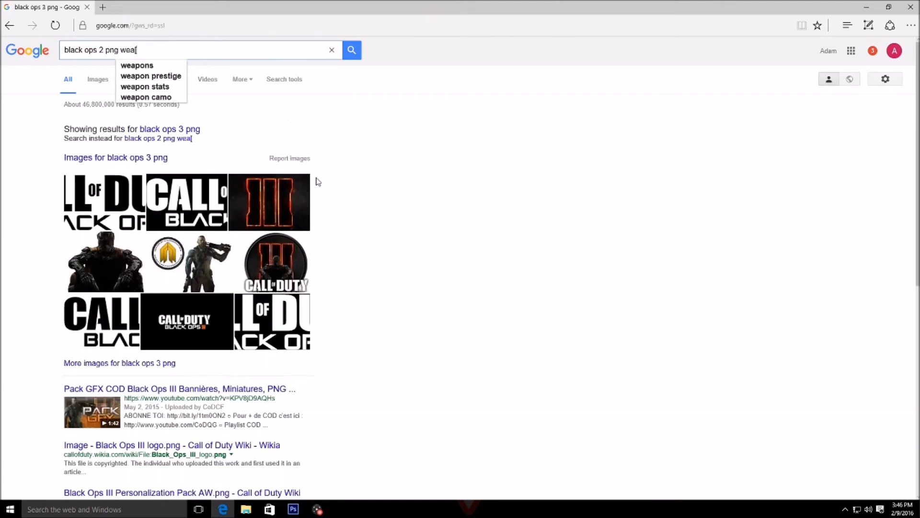
left_click(175, 70)
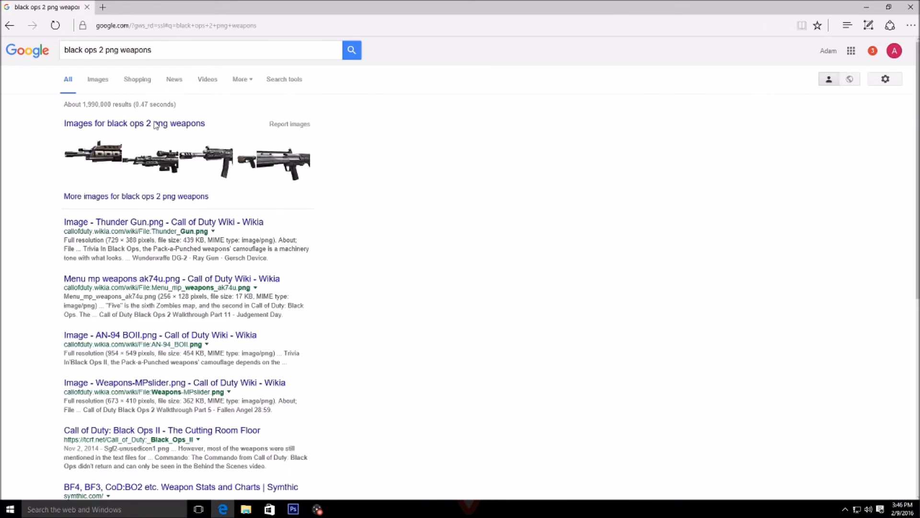
left_click(90, 82)
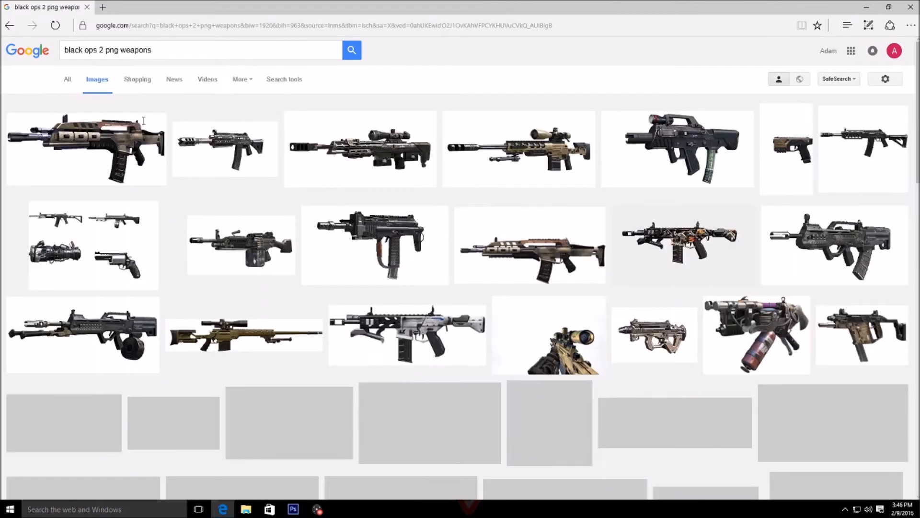
Preview the first-person AN-94 rifle image from gearnuke.com and save it to the Pictures folder as the PNG file AN-94.
scroll(518, 282, "down", 3)
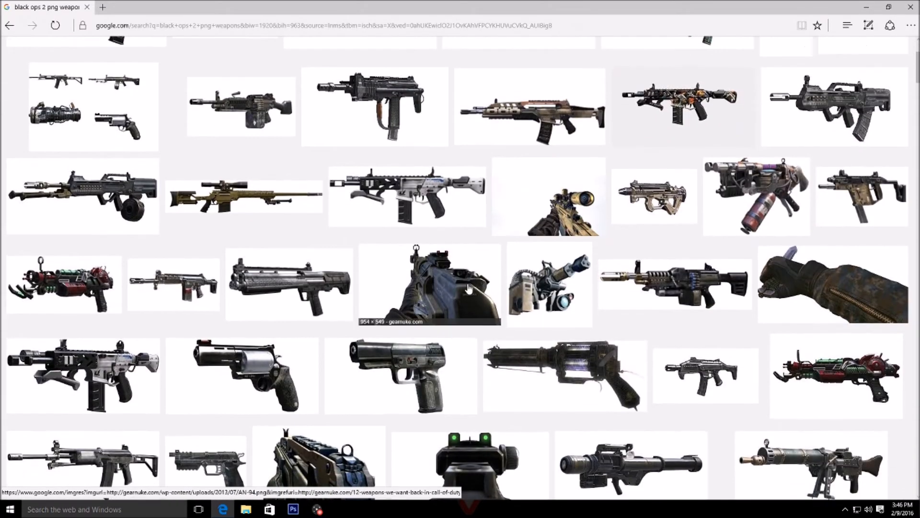
left_click(490, 286)
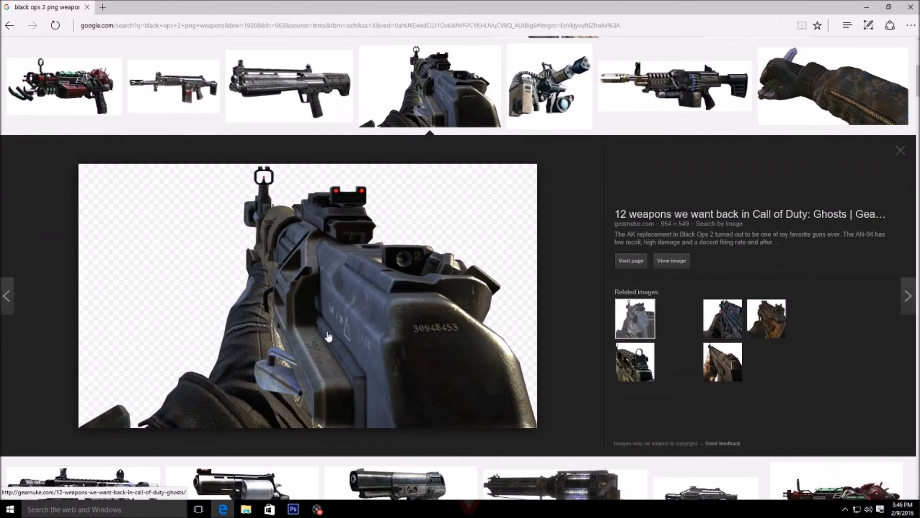
right_click(347, 329)
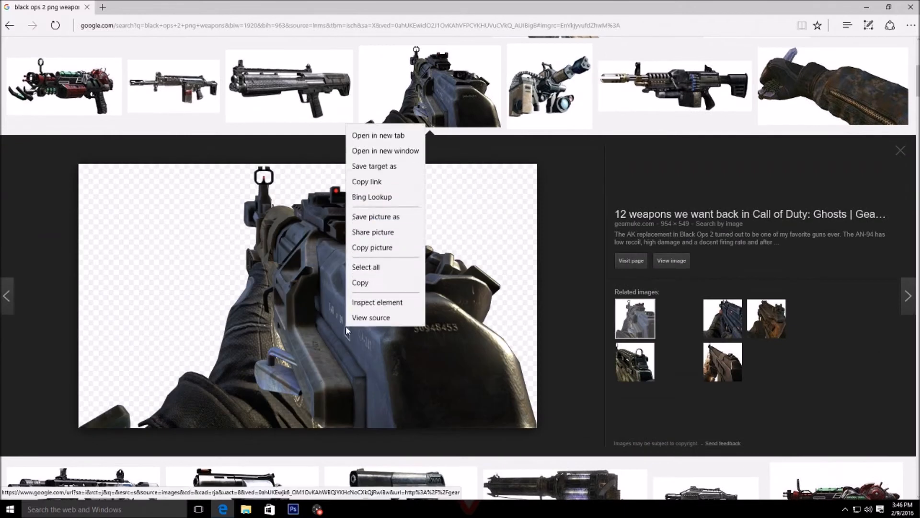
left_click(384, 217)
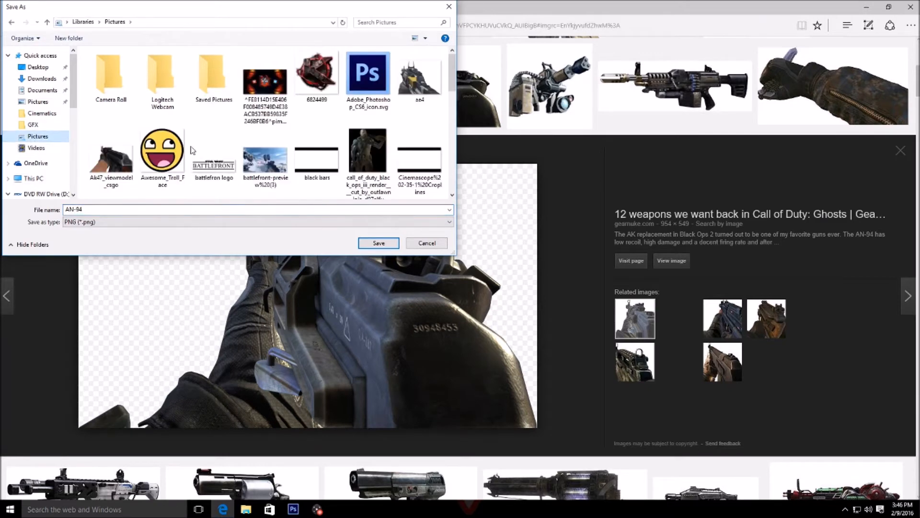
left_click(381, 243)
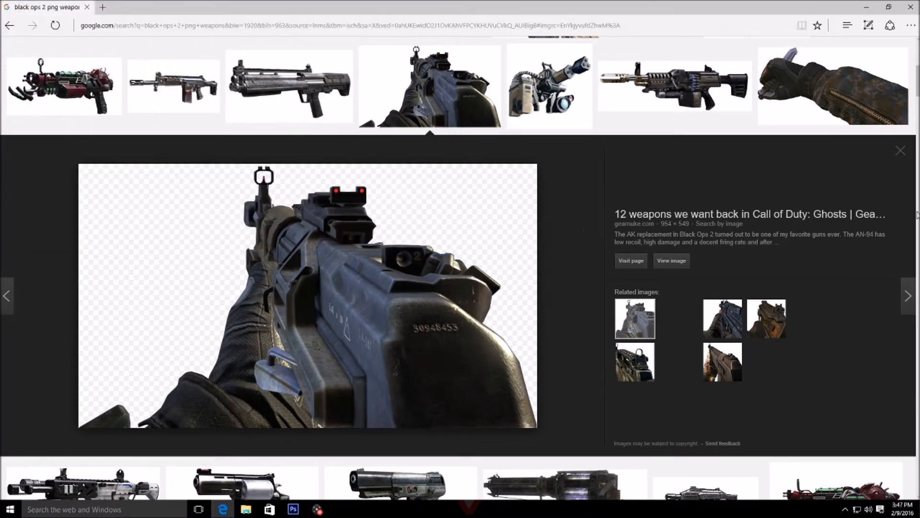
Back in Photoshop, place the AN-94 image from Pictures into the thumbnail, aligned with the canvas's lower edge near its lower-right corner.
left_click(867, 7)
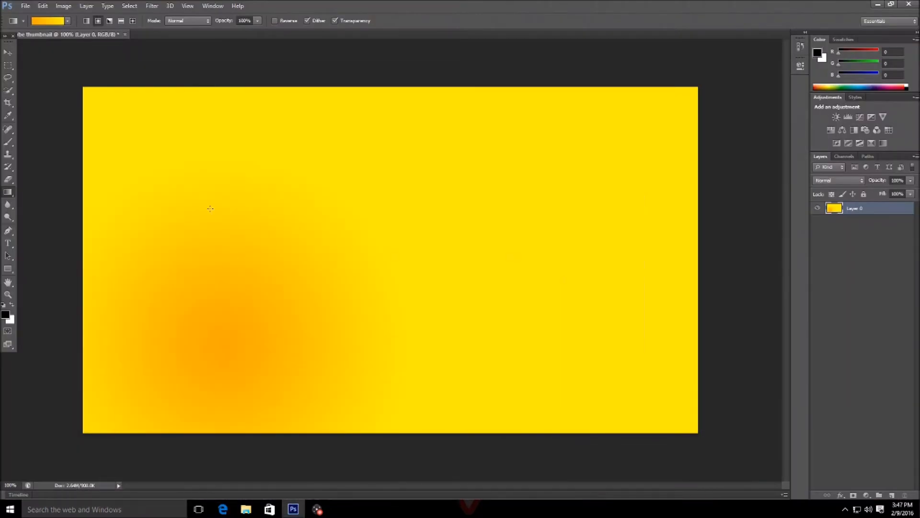
left_click(24, 6)
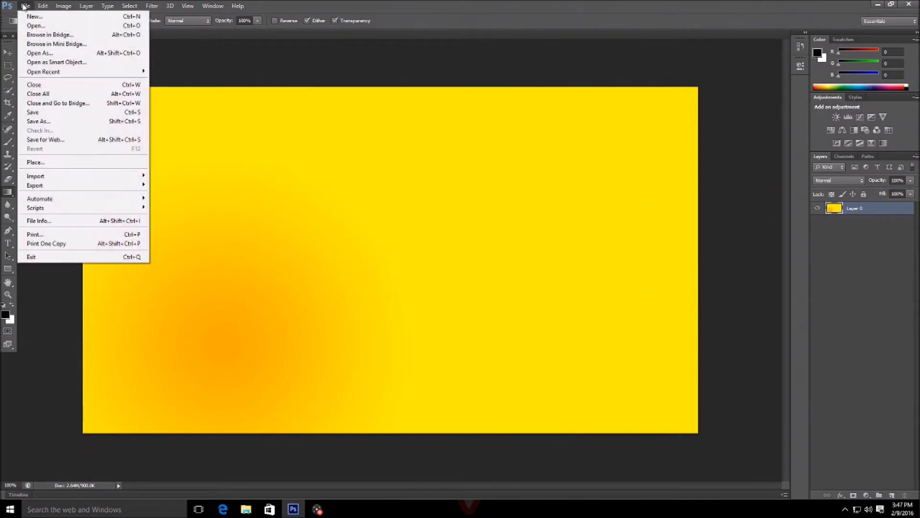
left_click(29, 162)
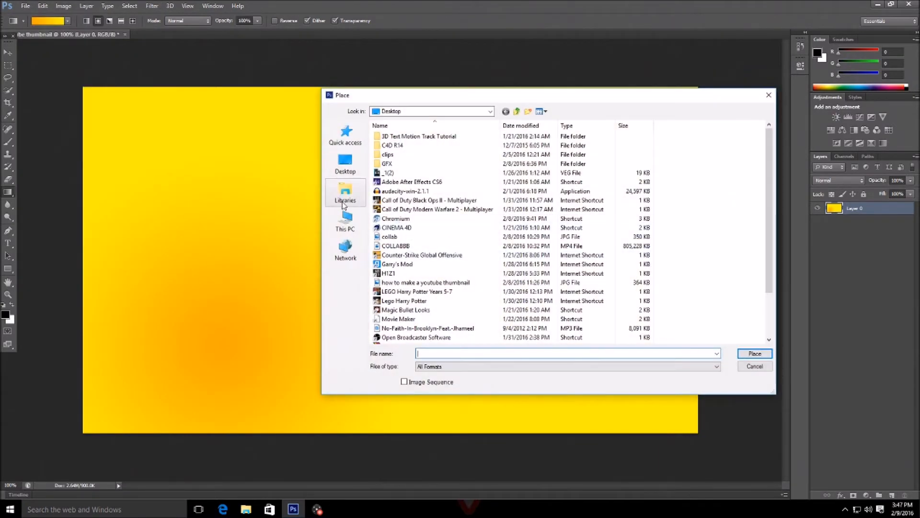
left_click(345, 220)
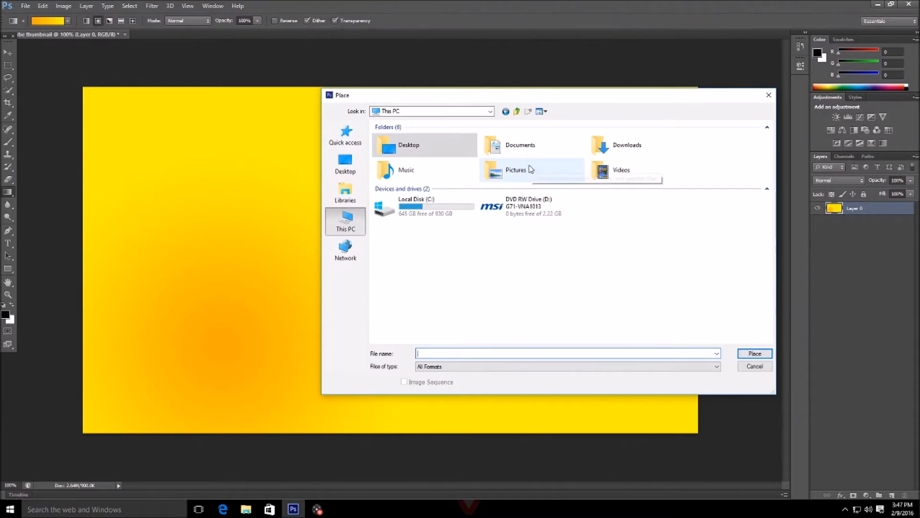
double_click(530, 169)
double_click(508, 221)
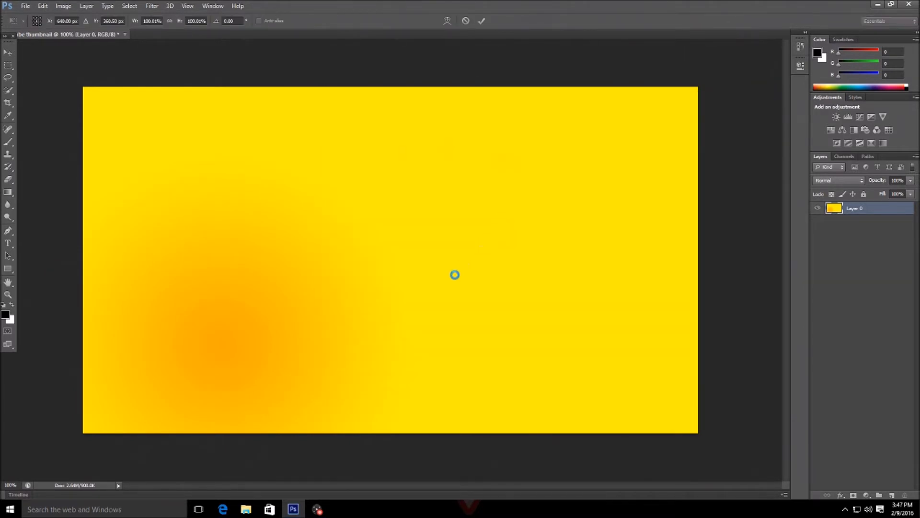
left_click_drag(454, 271, 524, 312)
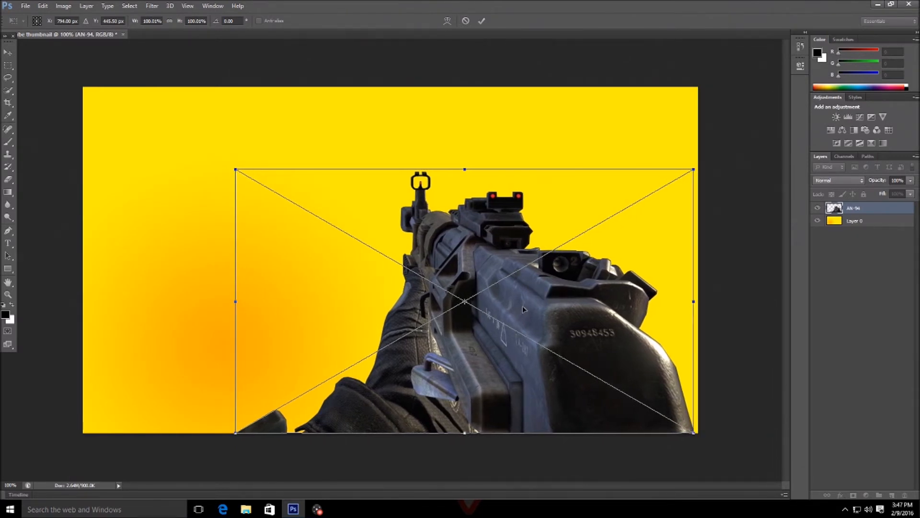
key("Return")
key("g")
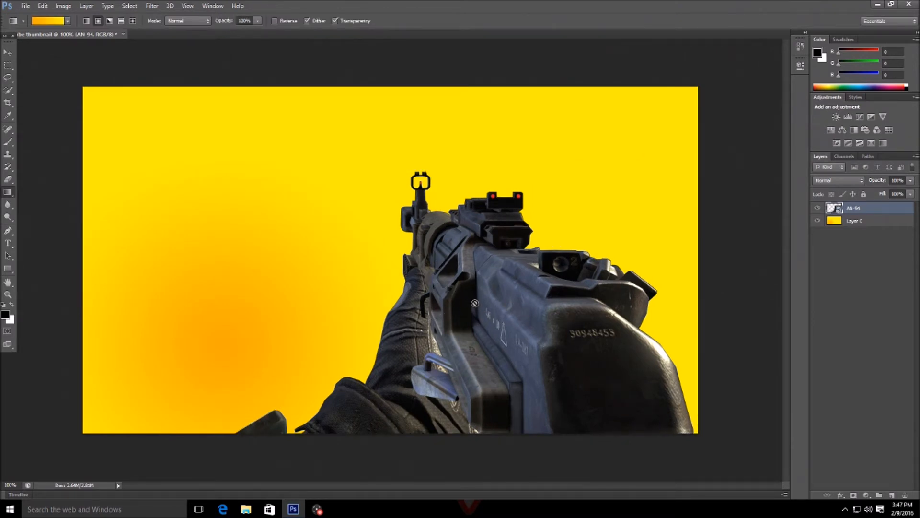
Free-transform the AN-94 layer to about 117% scale and a rotation of about -4°, positioned to run past the canvas's lower-right corner.
key("ctrl+t")
left_click_drag(228, 160, 215, 167)
left_click_drag(587, 311, 601, 339)
left_click_drag(240, 212, 158, 172)
left_click_drag(527, 297, 531, 299)
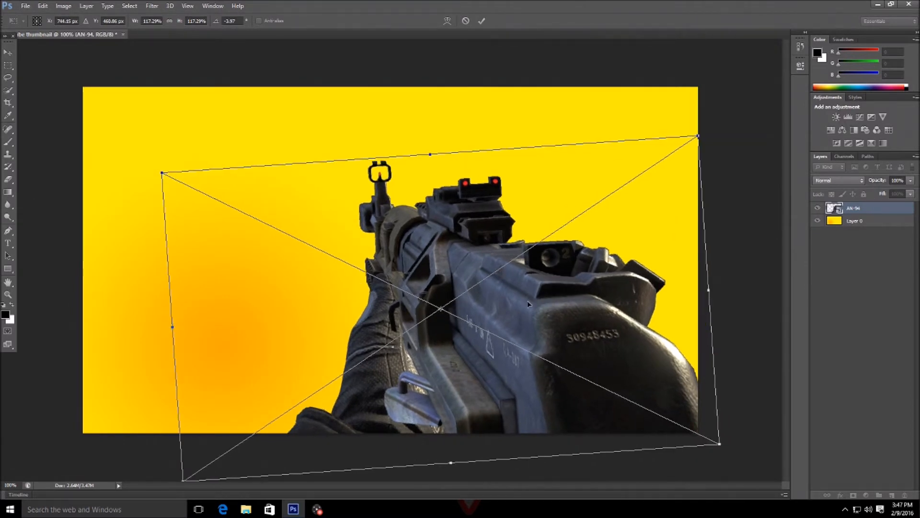
key("Return")
key("g")
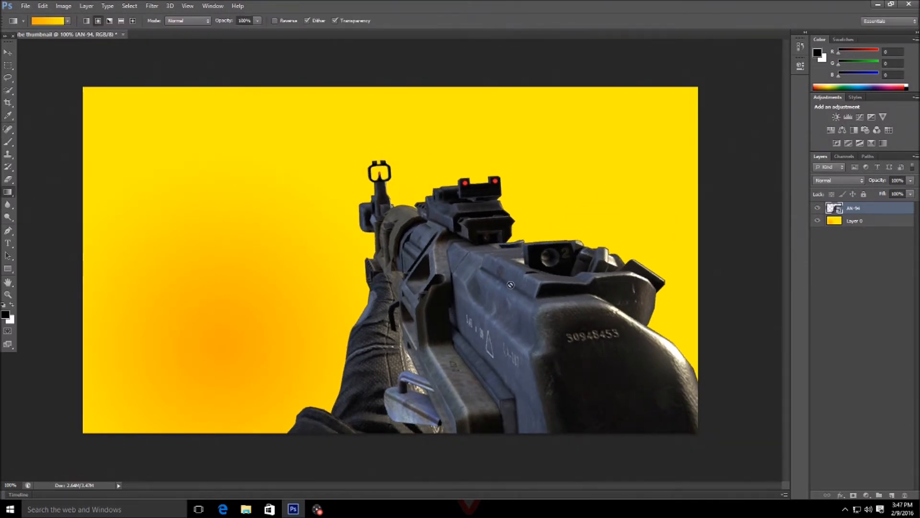
left_click(601, 282)
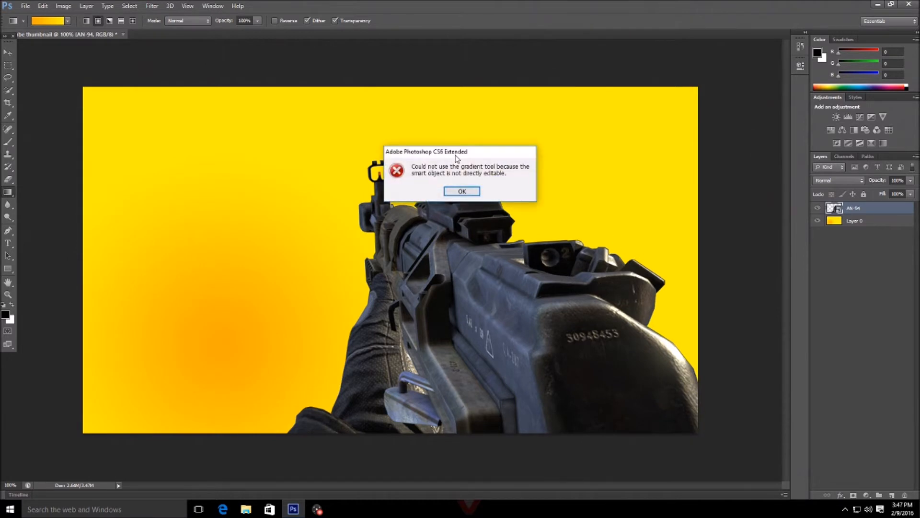
left_click(462, 191)
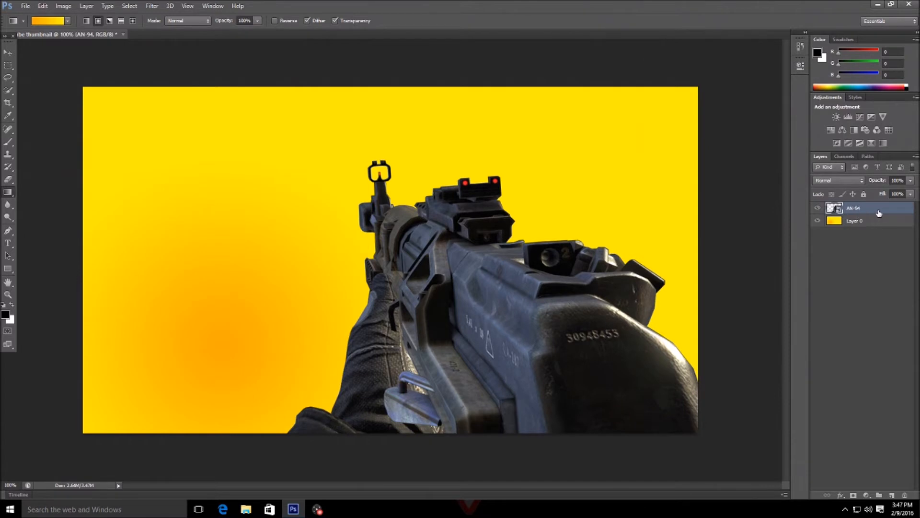
Add a white (ffffff) outside stroke of 6 px to the AN-94 layer.
double_click(908, 210)
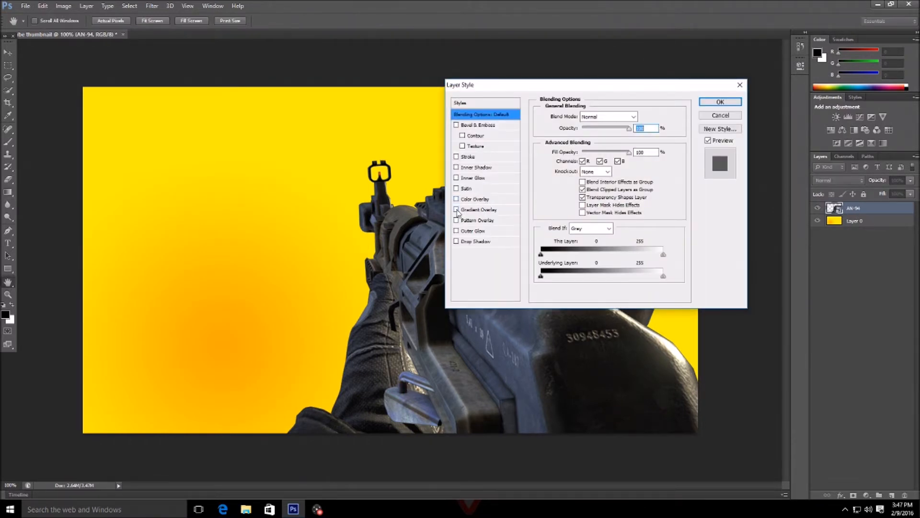
left_click(457, 157)
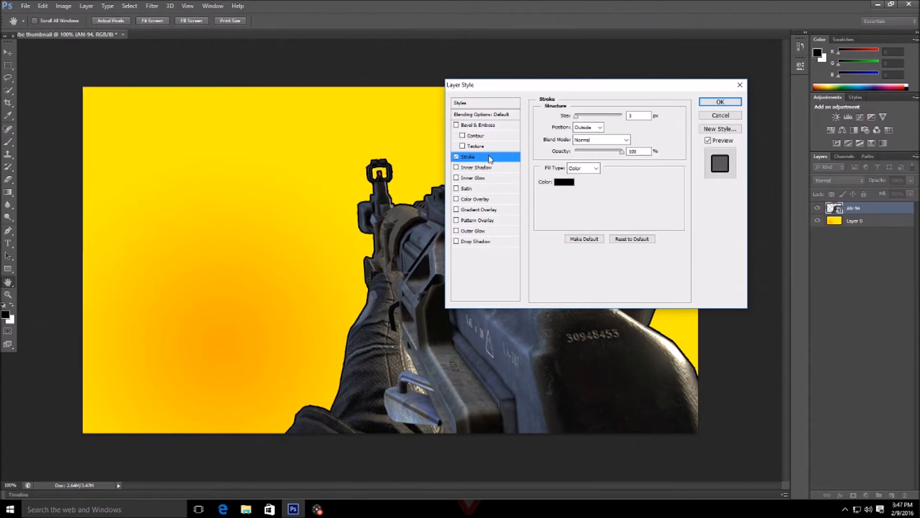
left_click(577, 117)
left_click_drag(578, 117, 578, 117)
left_click(559, 185)
left_click_drag(403, 169, 331, 136)
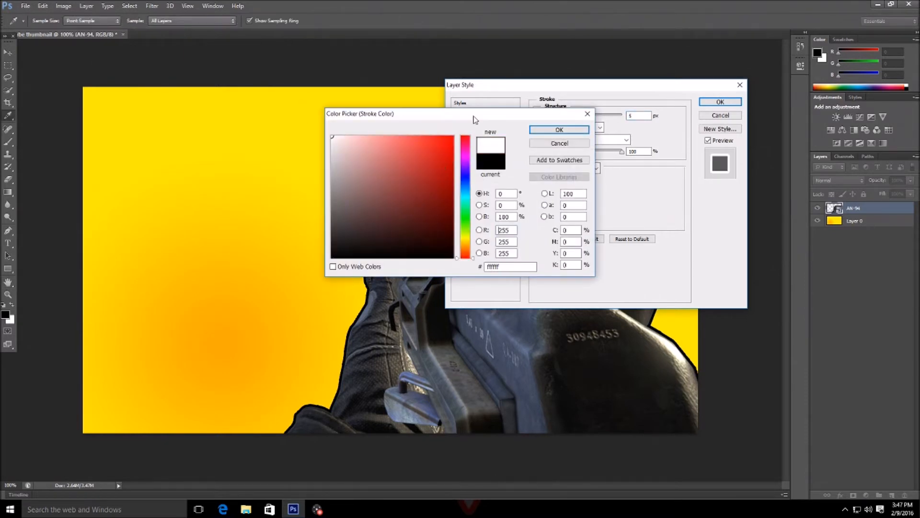
left_click(585, 129)
type("6")
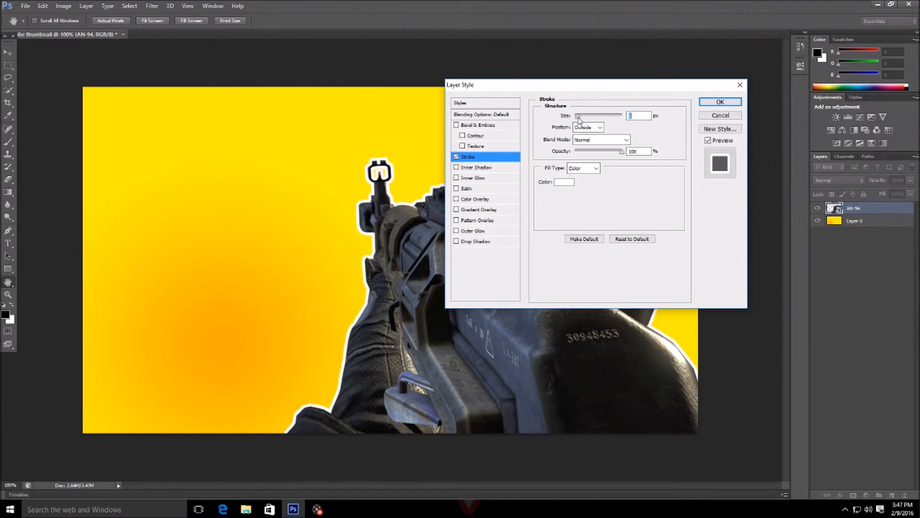
left_click(740, 102)
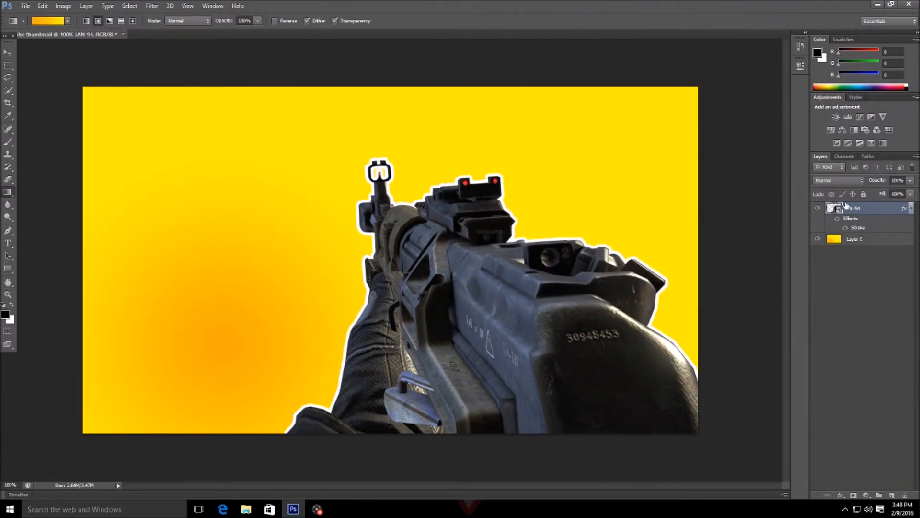
Add an inner glow to the AN-94 layer with Vivid Light blending, 3% choke and a size of about 51 px.
double_click(879, 208)
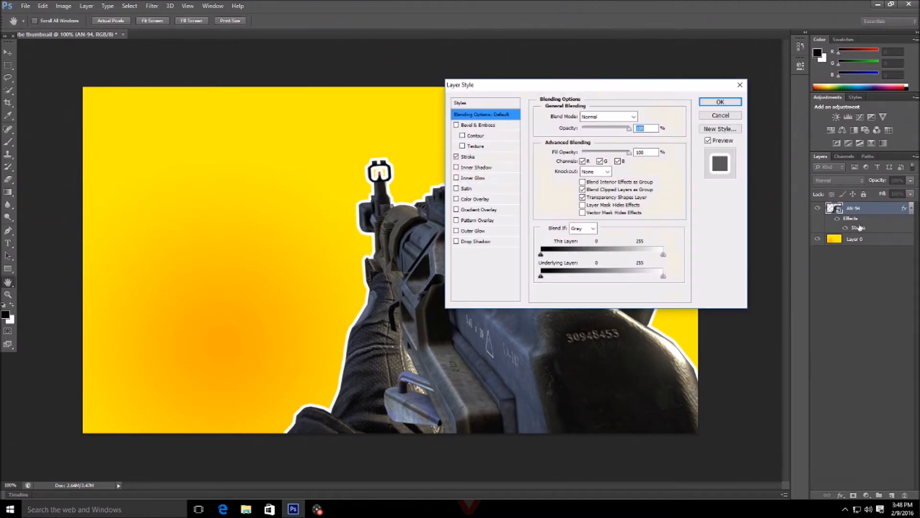
left_click(458, 177)
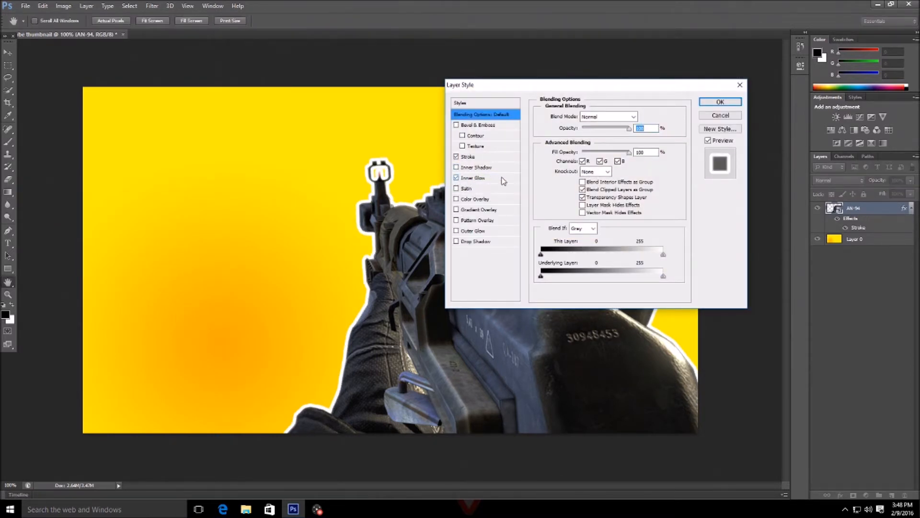
left_click(504, 181)
left_click(598, 119)
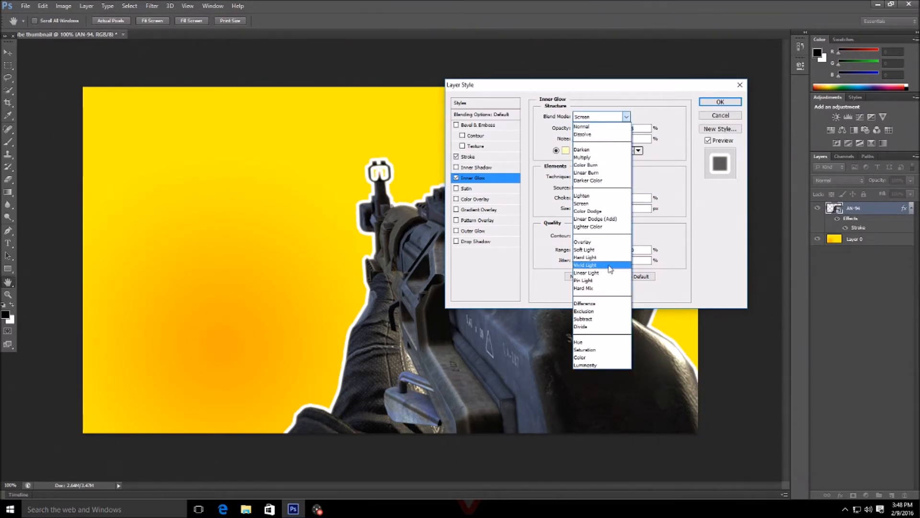
left_click(610, 268)
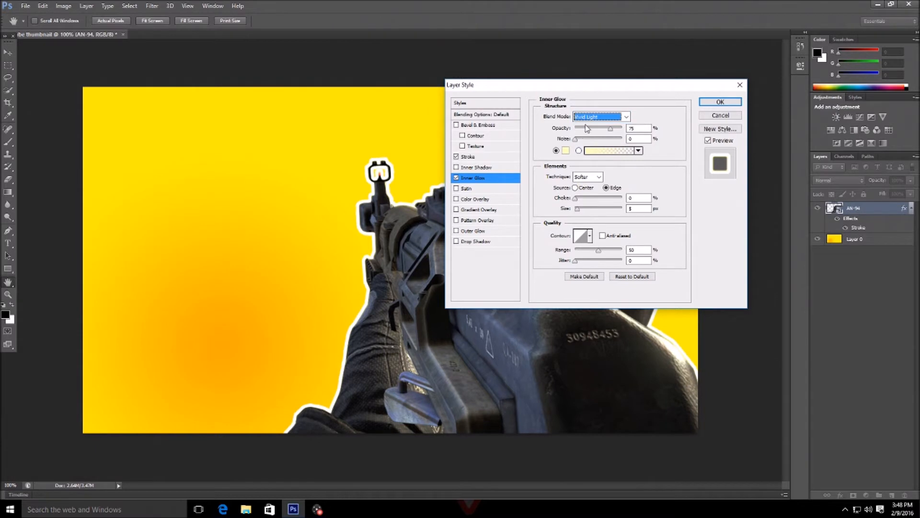
mouse_move(578, 209)
left_mouse_down()
mouse_move(589, 214)
mouse_move(577, 199)
left_mouse_up()
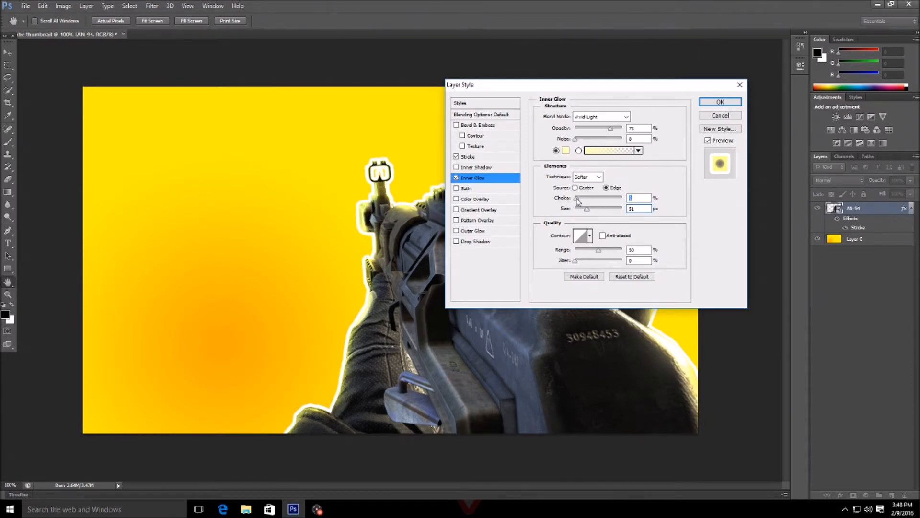
Recolour the starting stop of the inner glow's gradient to green (2aff00) and slightly enlarge the glow.
left_click(601, 153)
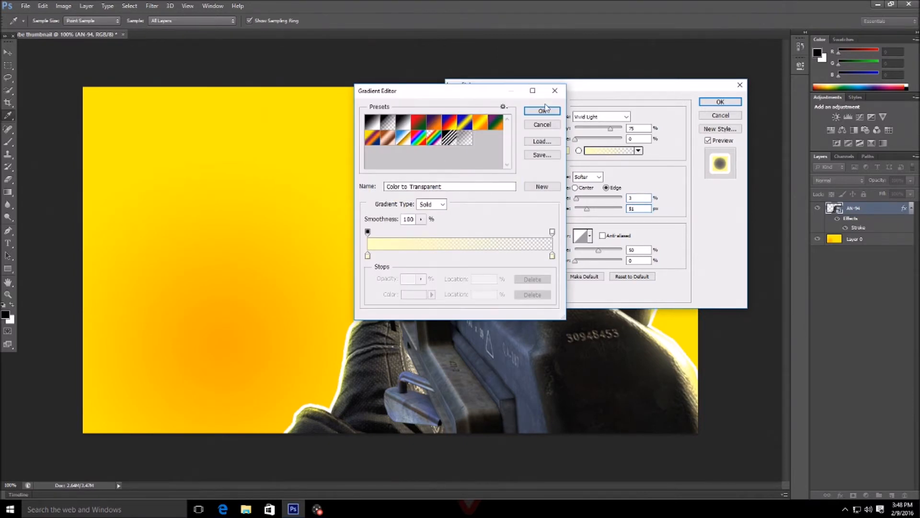
left_click(554, 90)
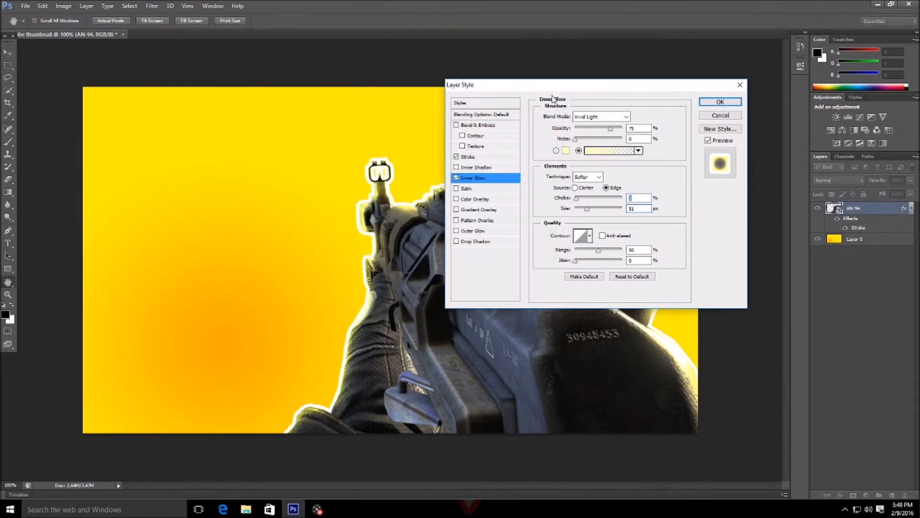
left_click(611, 151)
left_click(367, 256)
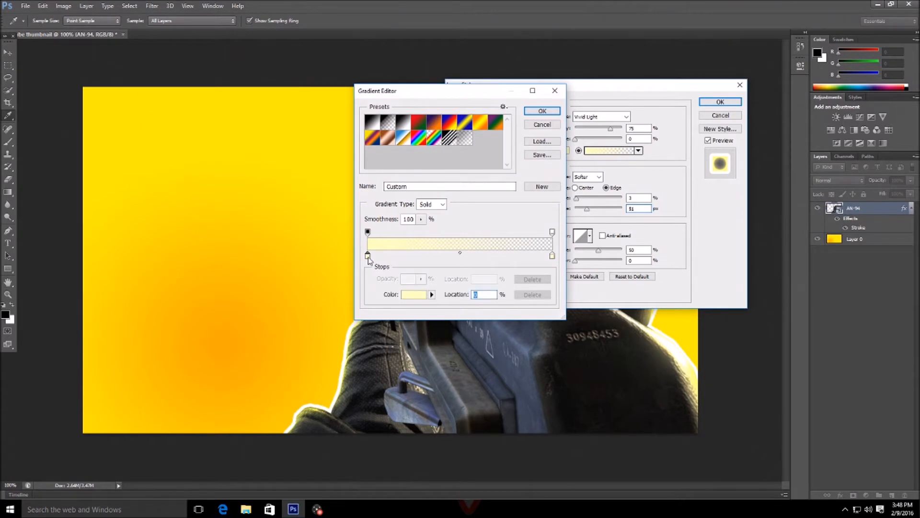
double_click(368, 257)
left_click_drag(401, 197, 461, 120)
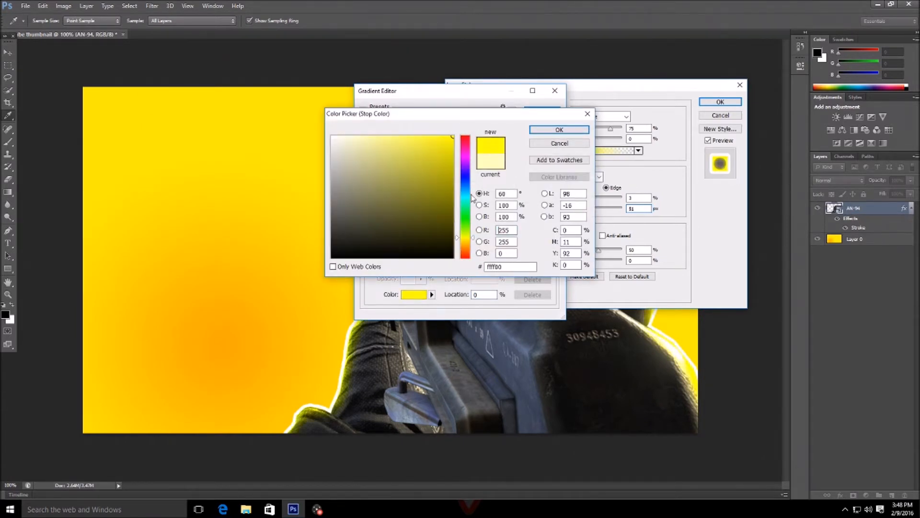
left_click(466, 224)
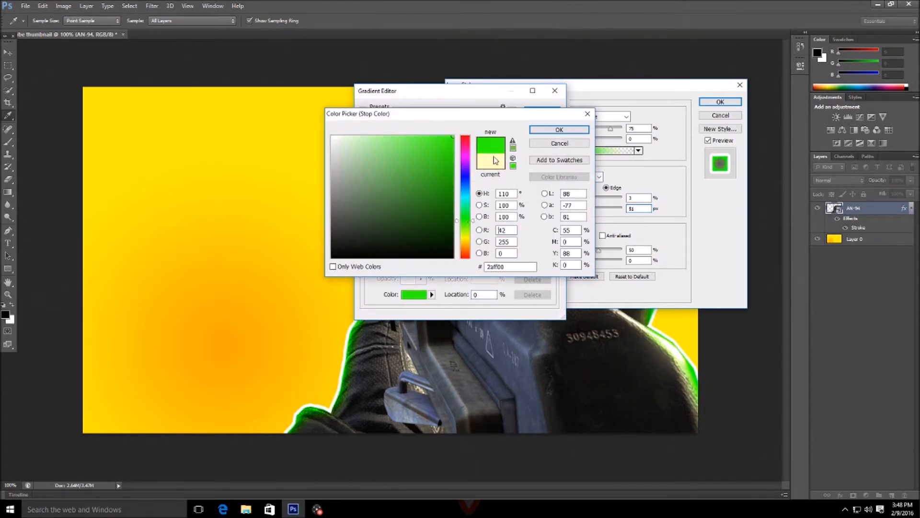
left_click(558, 129)
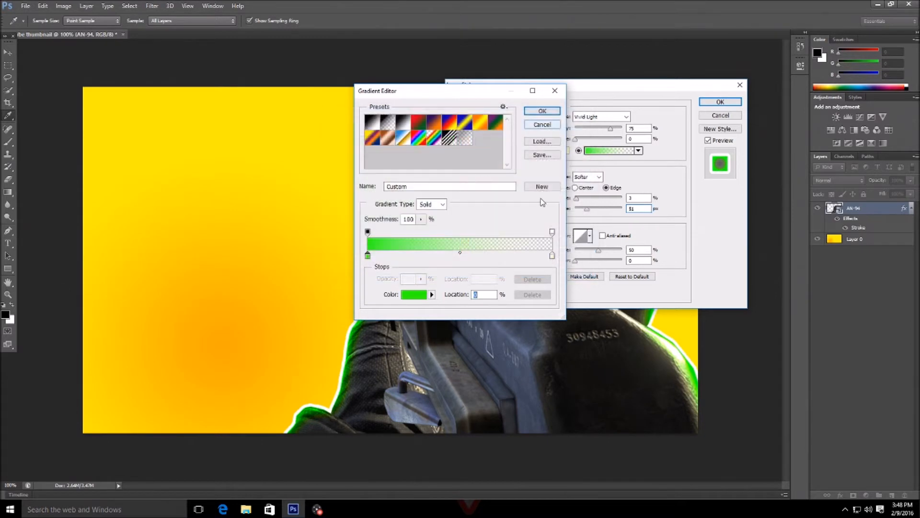
left_click(534, 118)
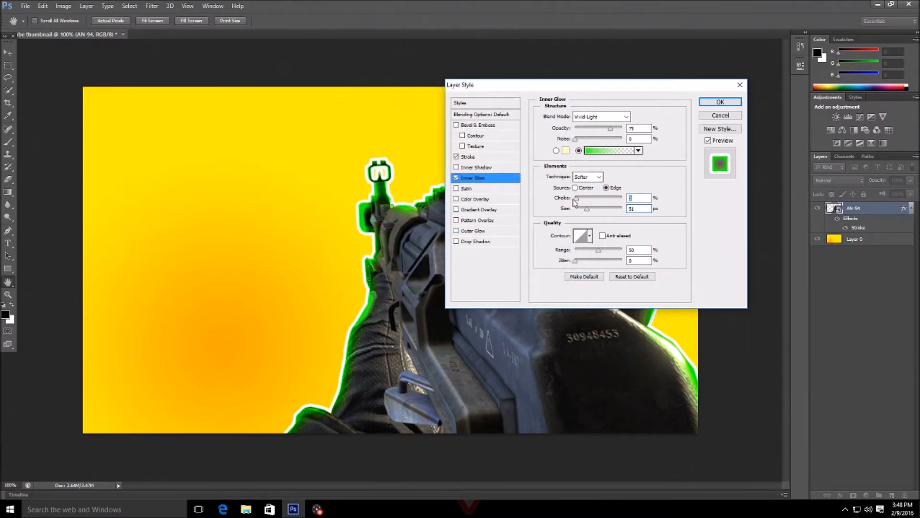
left_click_drag(590, 211, 592, 217)
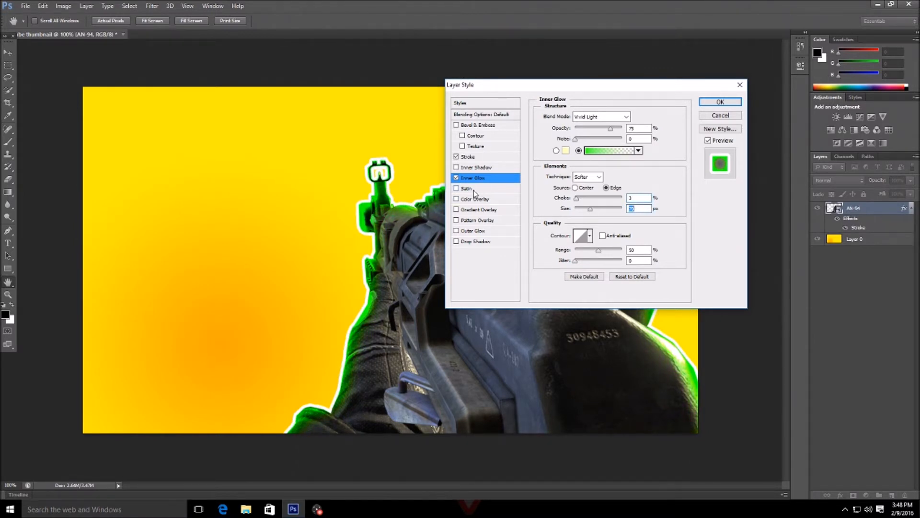
Add an inner shadow to the AN-94 layer with 79% opacity, 4% choke and a size of about 59 px.
left_click(456, 167)
left_click(506, 170)
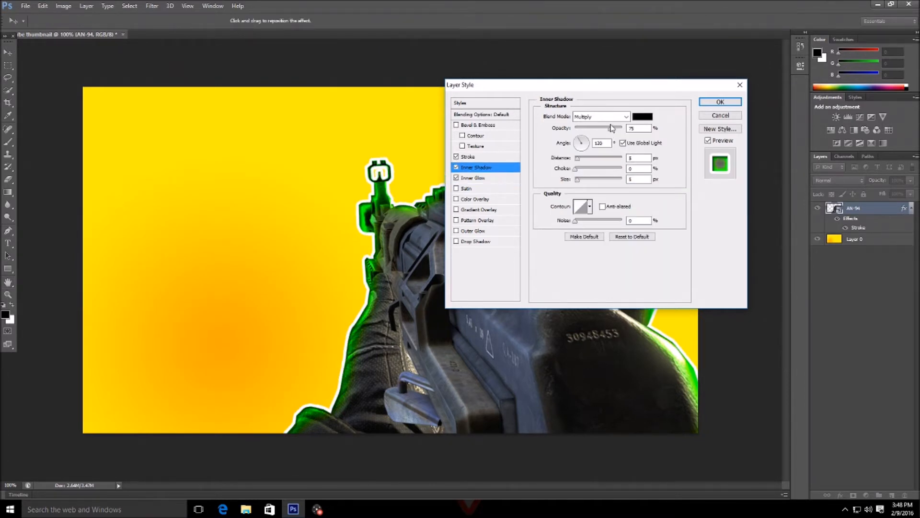
left_click_drag(611, 128, 610, 127)
mouse_move(578, 180)
left_mouse_down()
mouse_move(587, 183)
mouse_move(584, 174)
left_mouse_up()
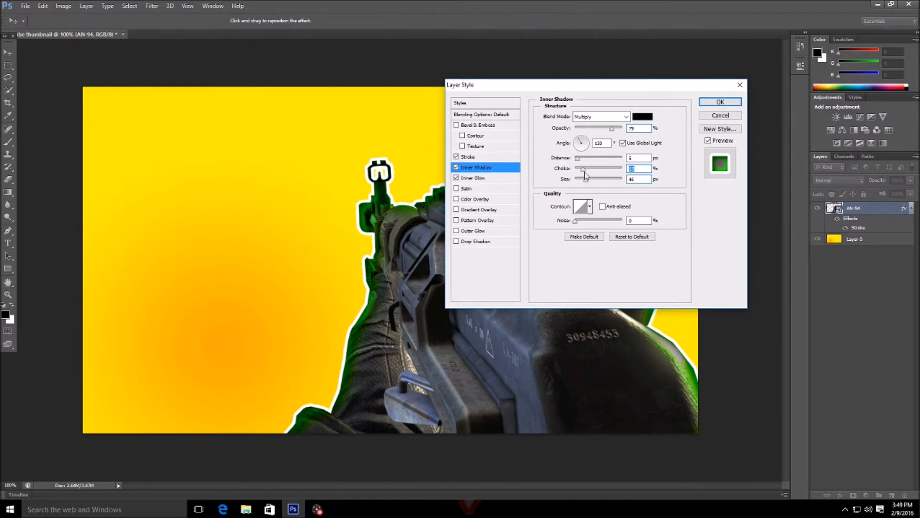
left_click_drag(579, 172, 589, 183)
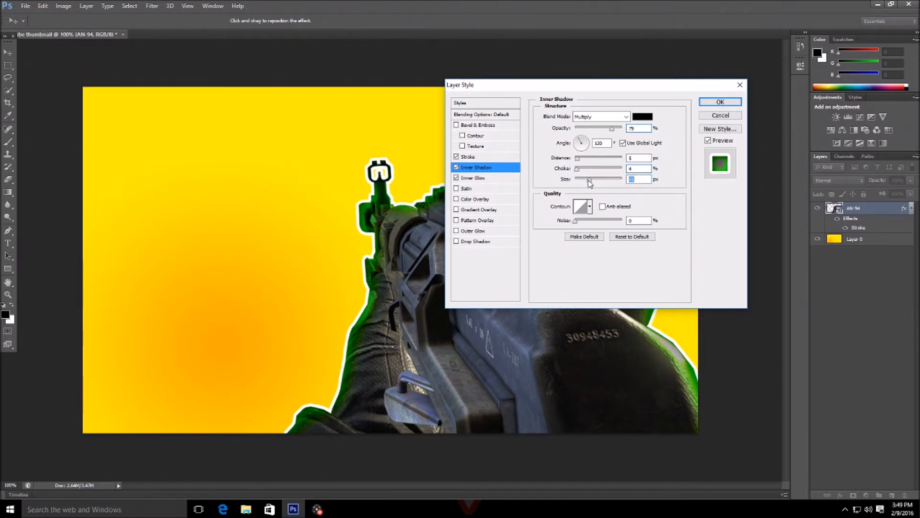
Colour the inner shadow green (1eff00), fine-tune its size and apply the layer style.
left_click(643, 117)
type("255")
left_click(462, 220)
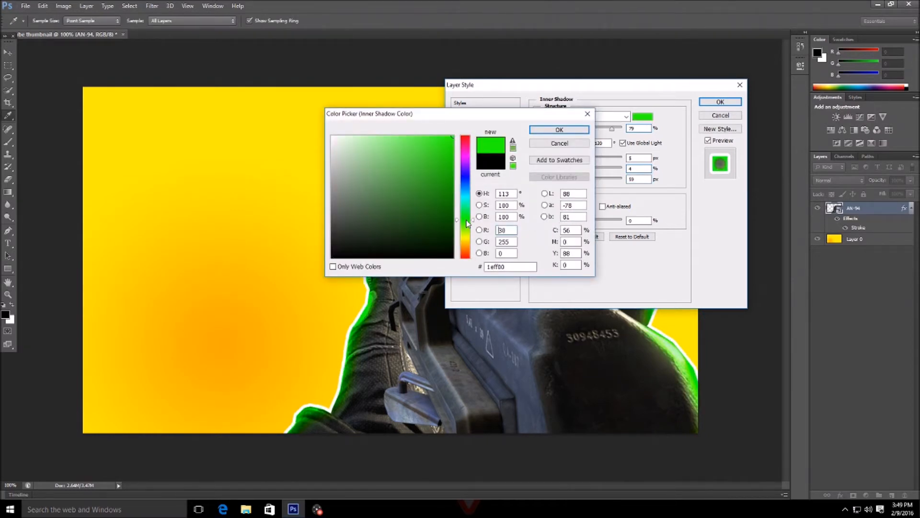
left_click(559, 130)
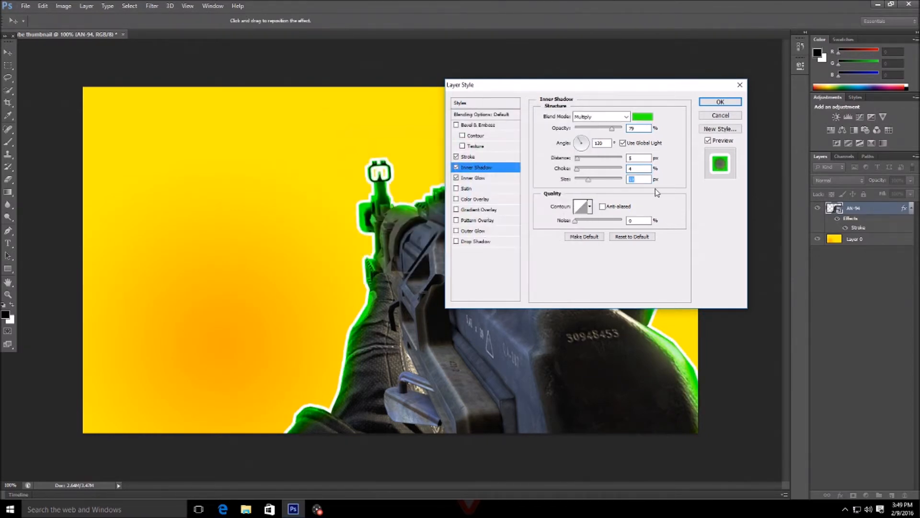
left_click_drag(589, 180, 597, 183)
left_click(720, 102)
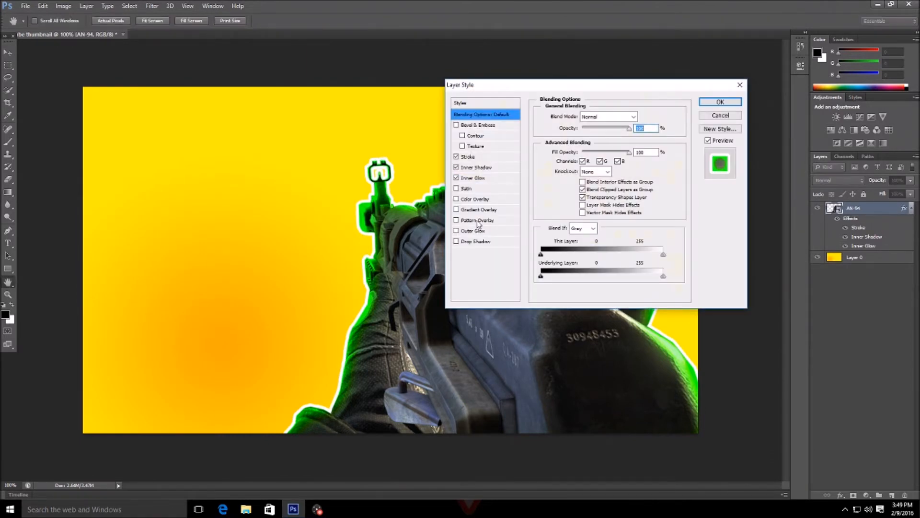
Add an outer glow to the AN-94 layer with Vivid Light blending and a size of about 32 px.
left_click(456, 231)
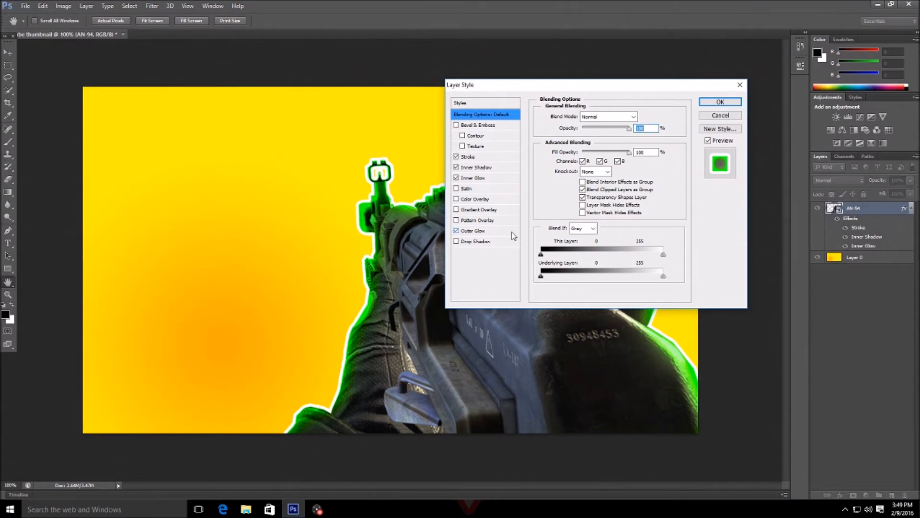
left_click(512, 233)
left_click(605, 117)
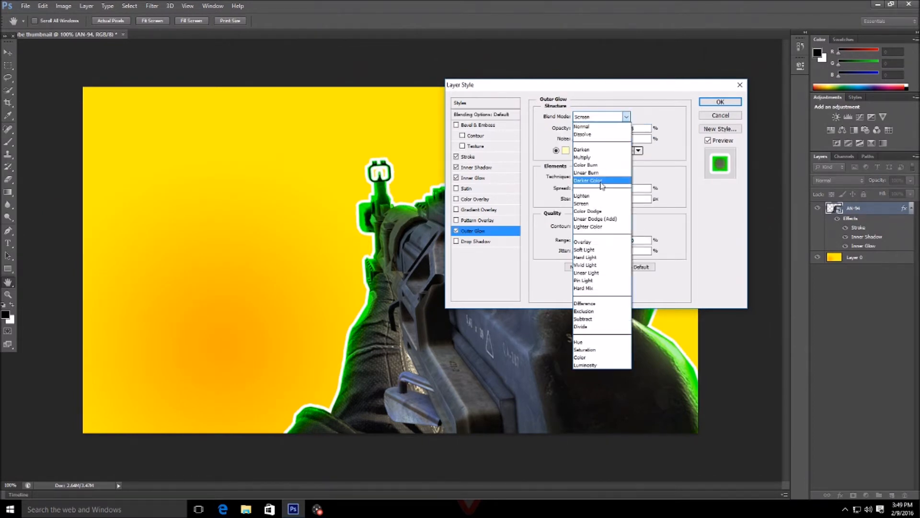
left_click(597, 263)
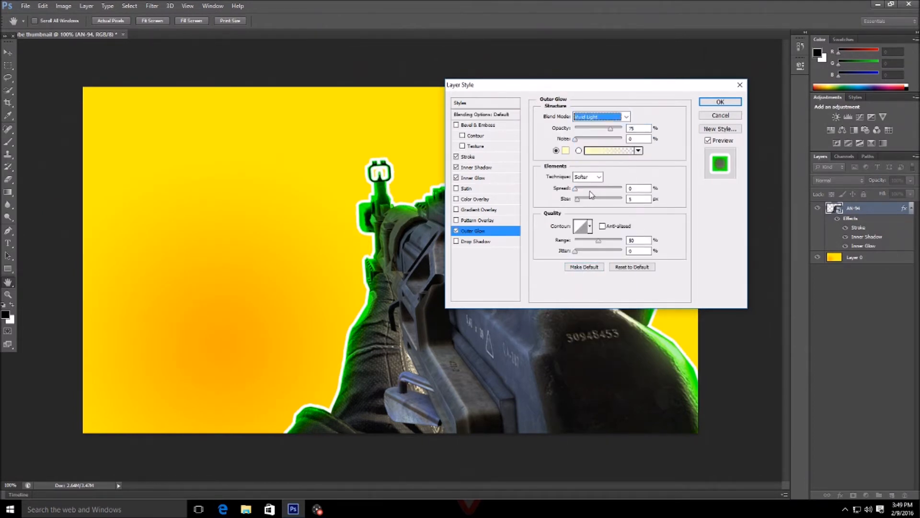
left_click_drag(577, 199, 585, 202)
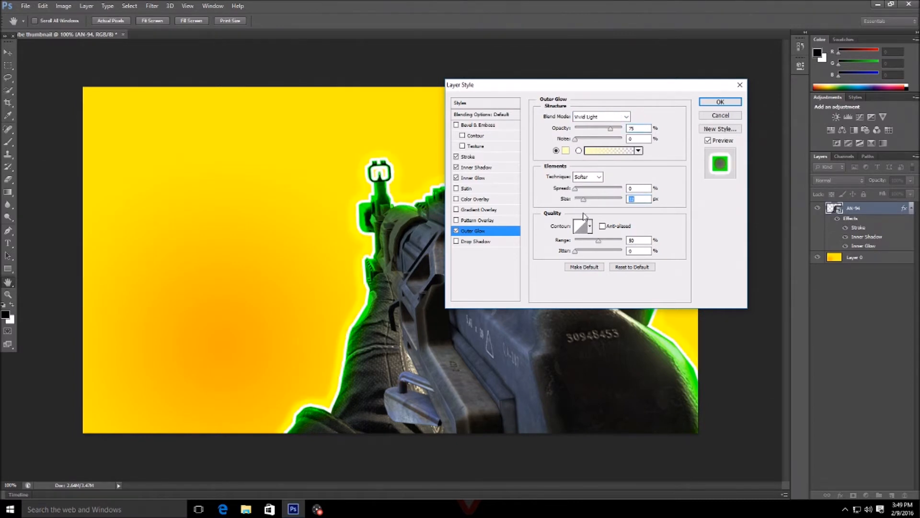
Recolour the starting stop of the outer glow's gradient to green (3cff00) and increase the glow's size.
left_click(608, 151)
left_click(368, 256)
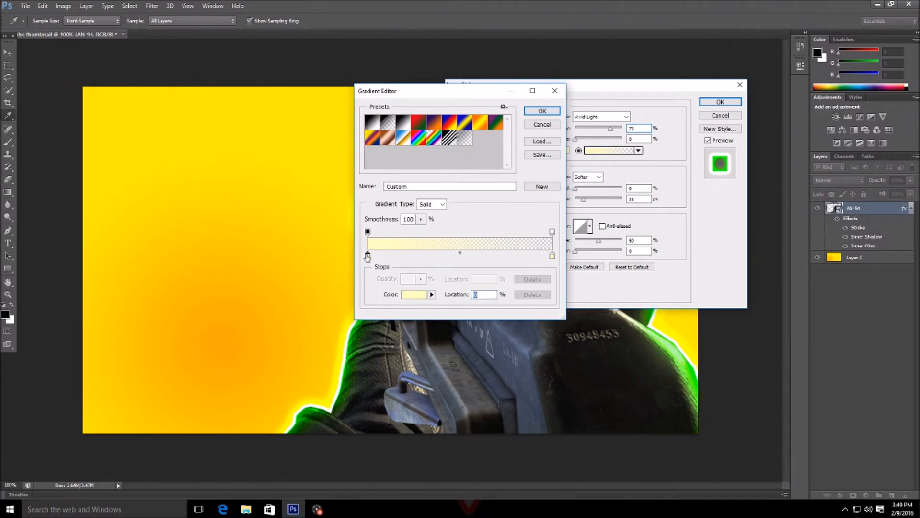
double_click(368, 258)
left_click_drag(403, 193, 455, 135)
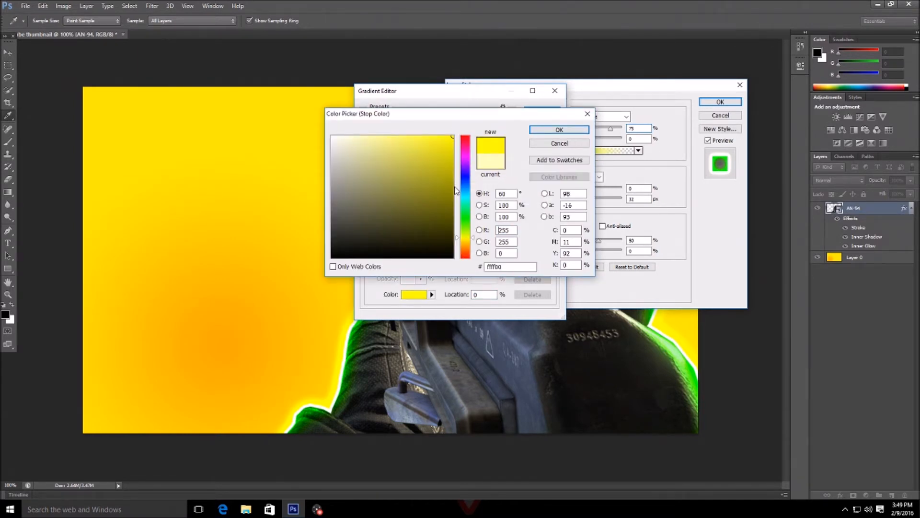
left_click(465, 223)
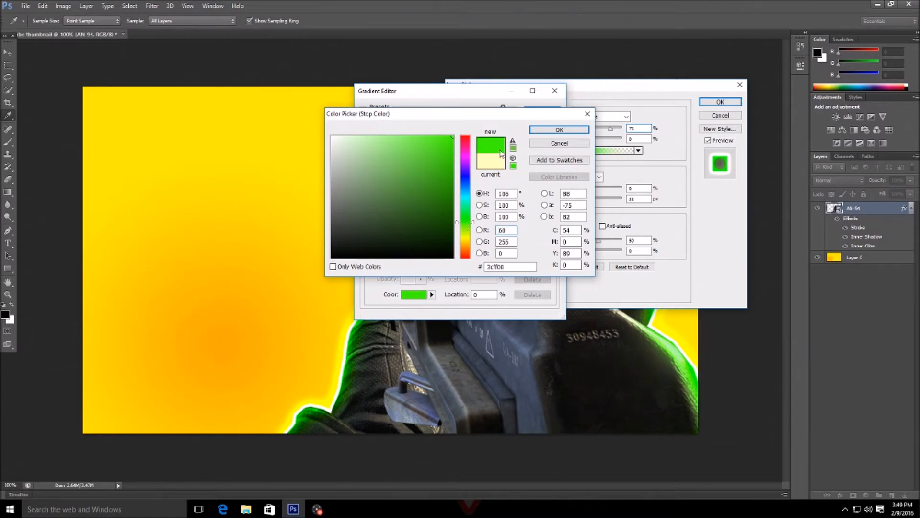
left_click(537, 130)
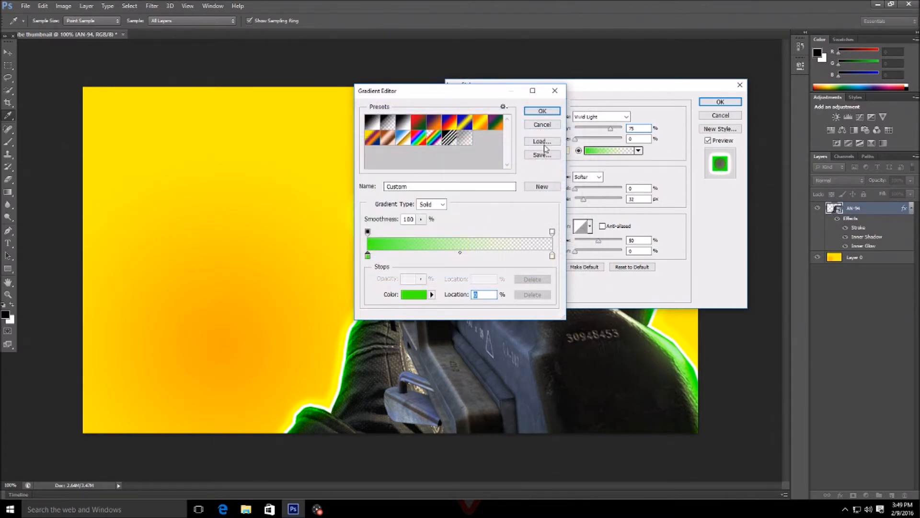
left_click(542, 111)
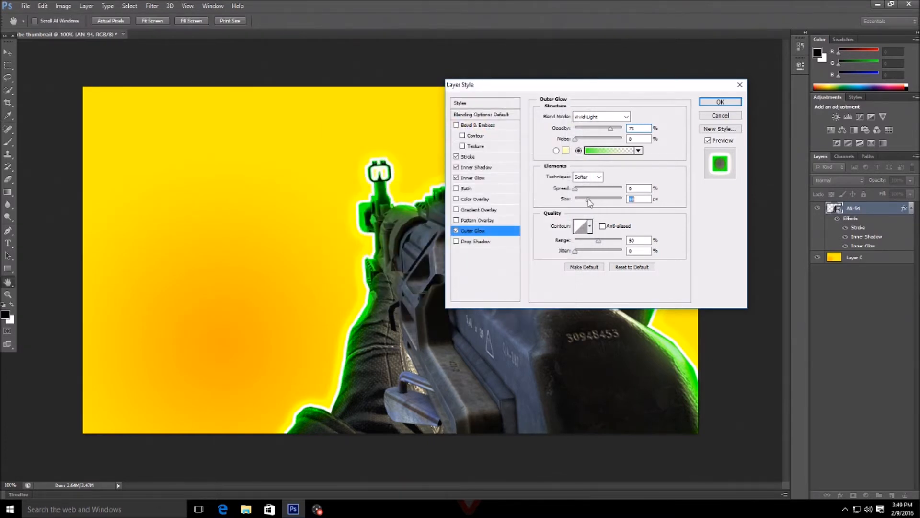
left_click_drag(587, 204, 586, 204)
Add a drop shadow to the AN-94 layer with 27% spread and a size of about 96 px.
left_click(456, 242)
left_click(498, 244)
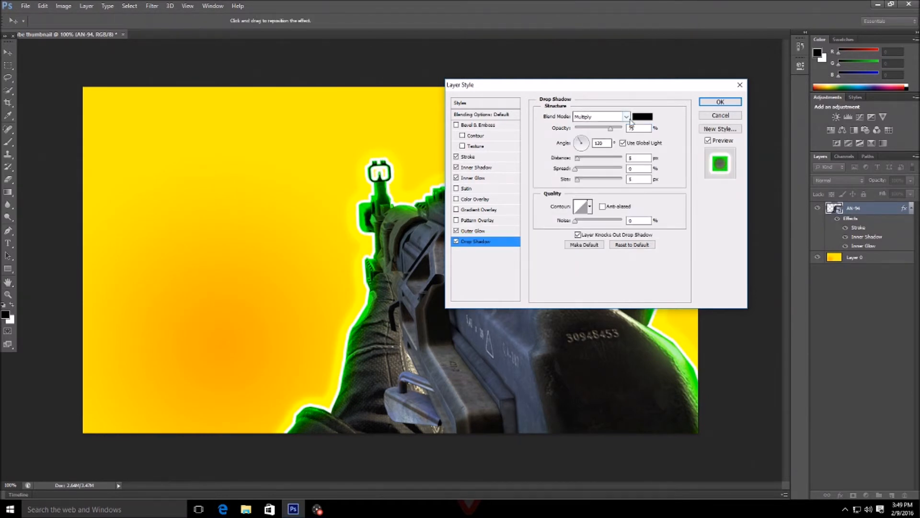
left_click_drag(577, 182, 597, 184)
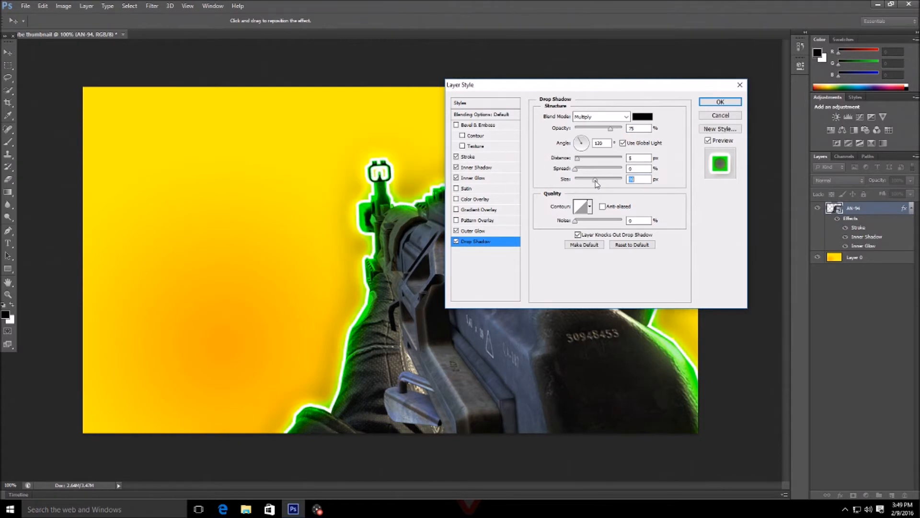
left_click_drag(576, 169, 588, 173)
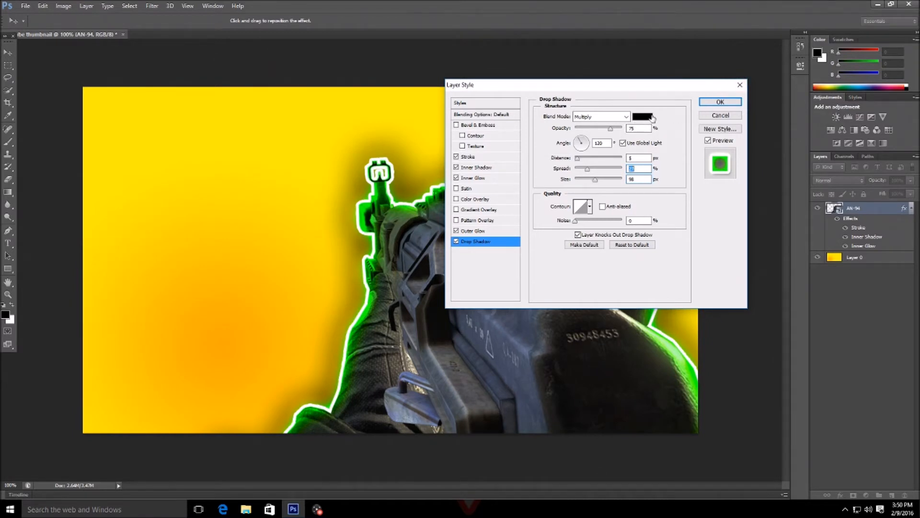
Colour the drop shadow green (12ff00) and apply the layer style to the AN-94 layer.
left_click(651, 117)
type("255")
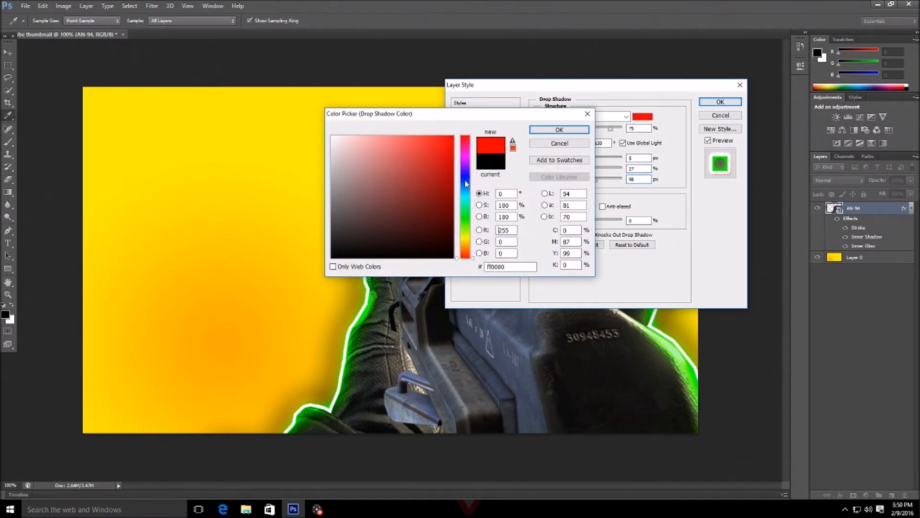
left_click(467, 218)
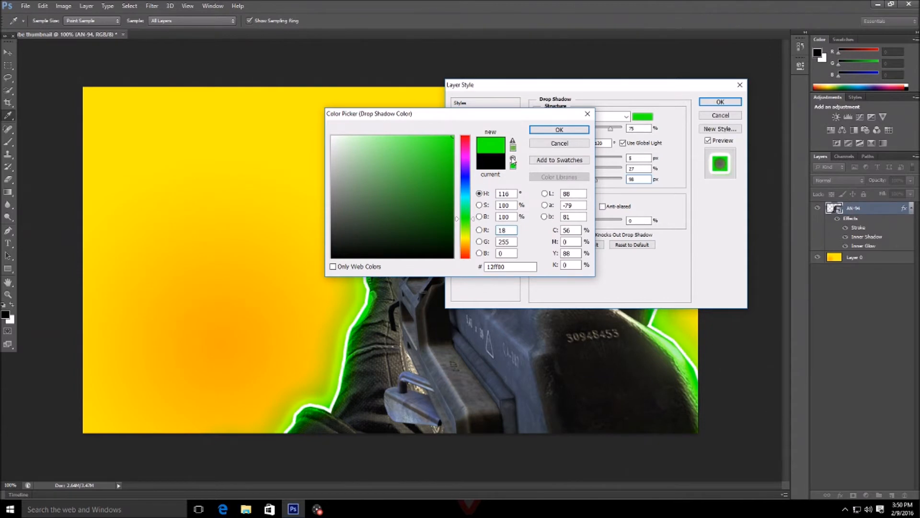
left_click(556, 131)
left_click(721, 102)
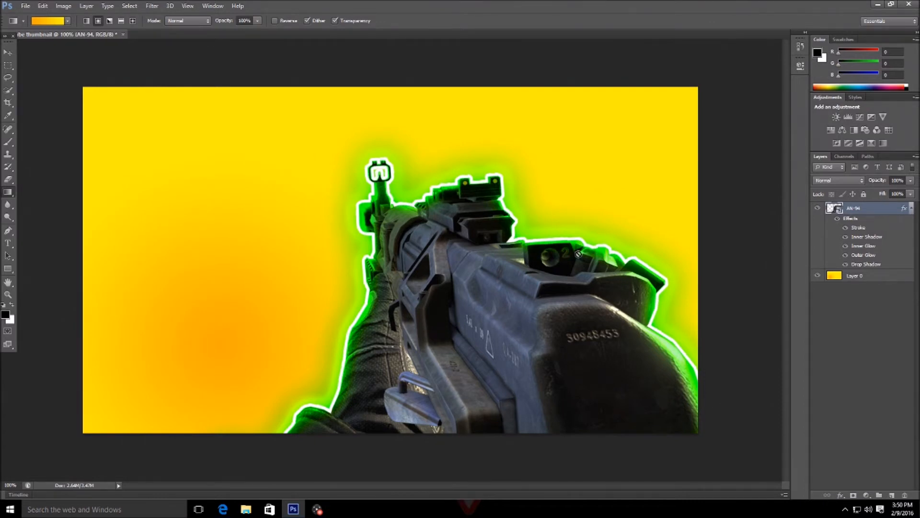
Increase the size of the AN-94 layer's inner glow and apply the updated layer style.
double_click(889, 212)
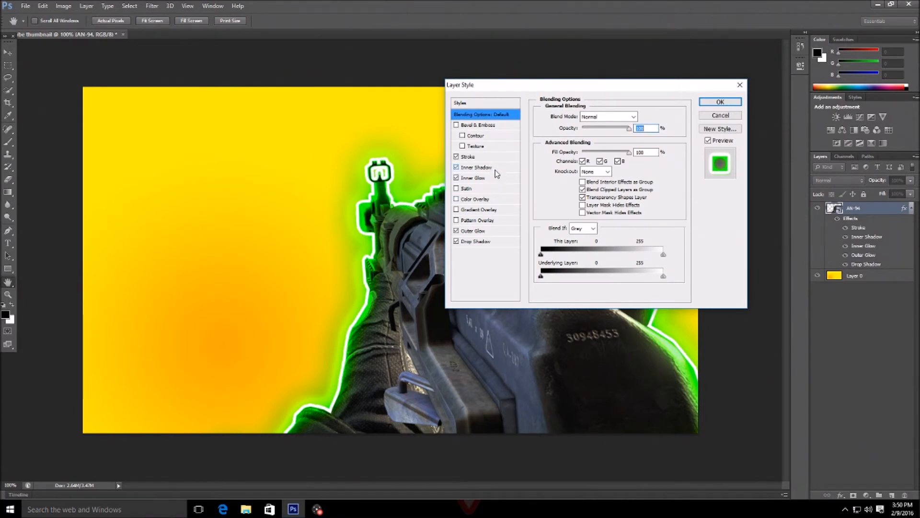
left_click(497, 179)
left_click(594, 209)
left_click_drag(599, 209, 665, 162)
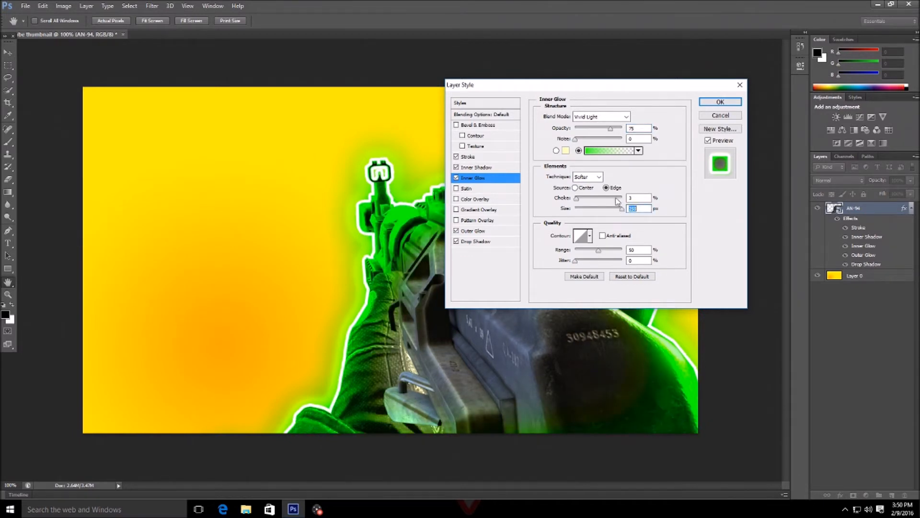
left_click(720, 101)
key("g")
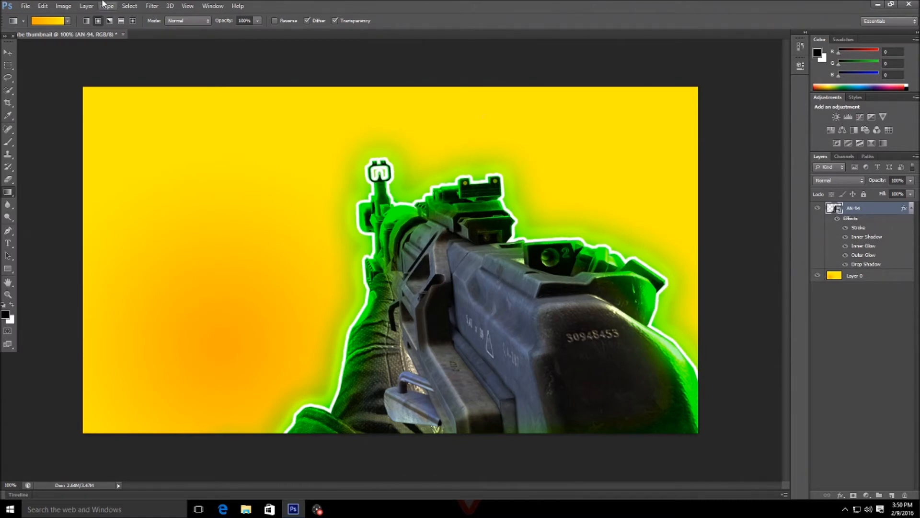
Place the Adobe Photoshop CS6 icon image, scaled down and tilted slightly, in the upper-right corner of the canvas.
left_click(26, 5)
left_click(34, 165)
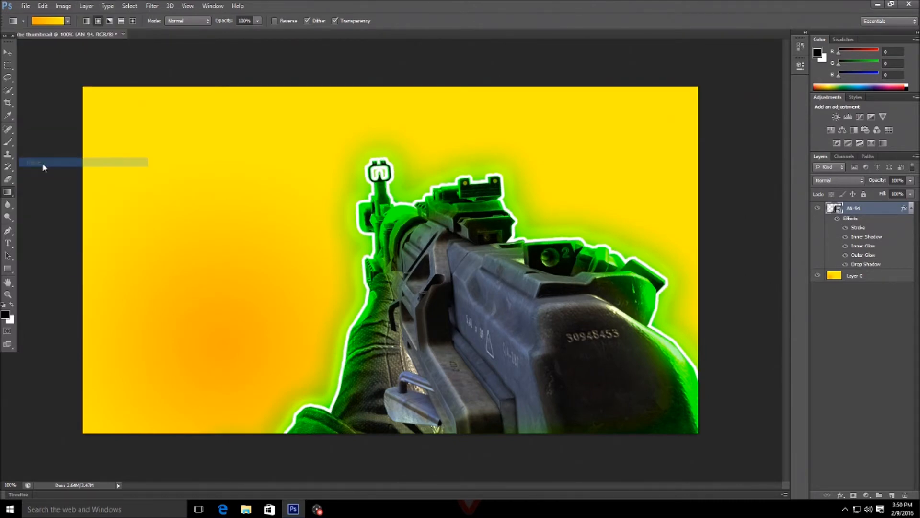
left_click(703, 153)
double_click(703, 153)
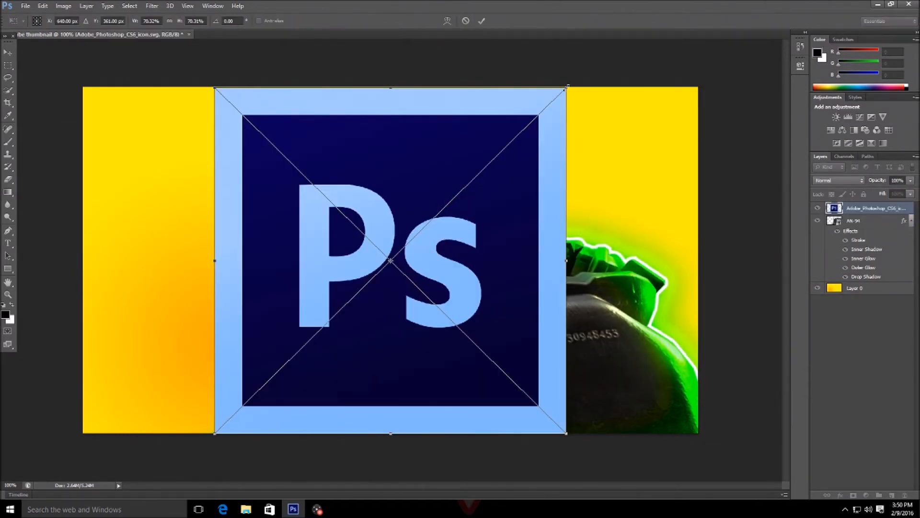
left_click_drag(568, 86, 386, 235)
left_click_drag(366, 332, 661, 157)
key("Return")
Move the Photoshop icon layer beneath the AN-94 layer.
left_click_drag(889, 212, 887, 278)
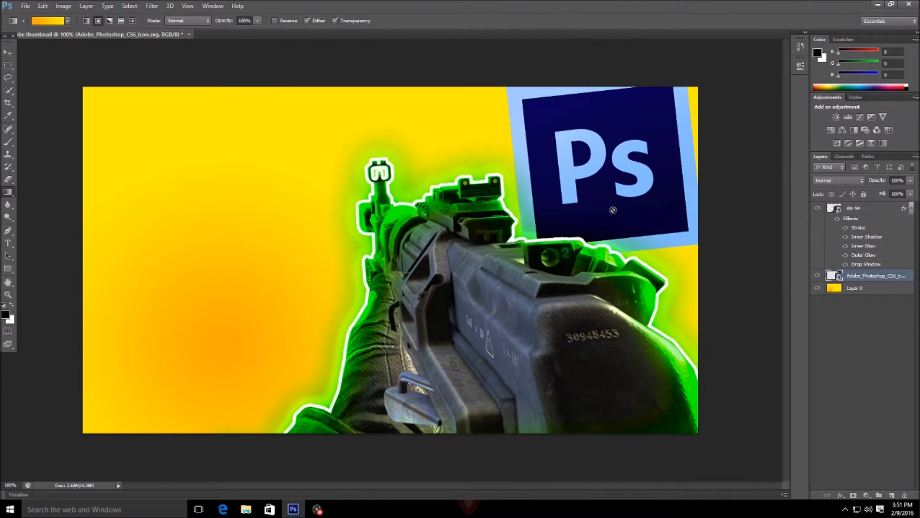
left_click(627, 196)
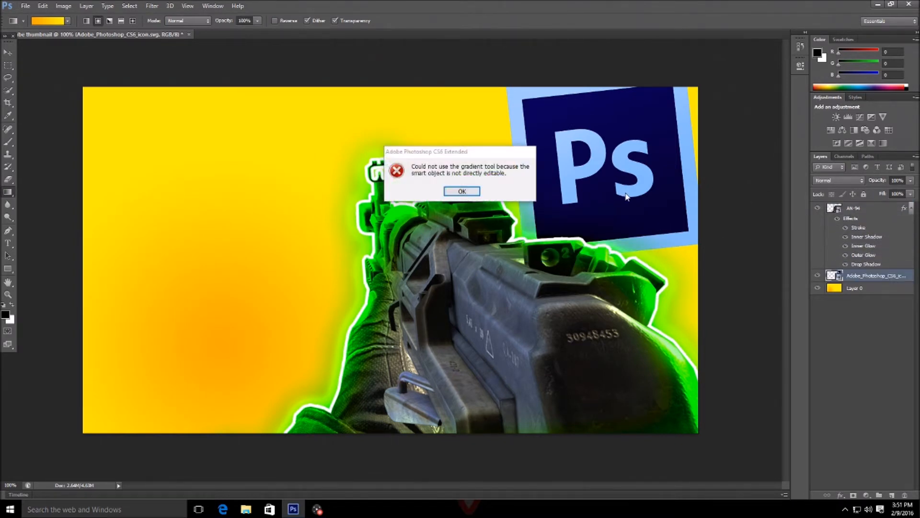
key("Return")
Add an outside stroke of about 8 px to the Photoshop icon layer.
double_click(903, 277)
left_click(914, 276)
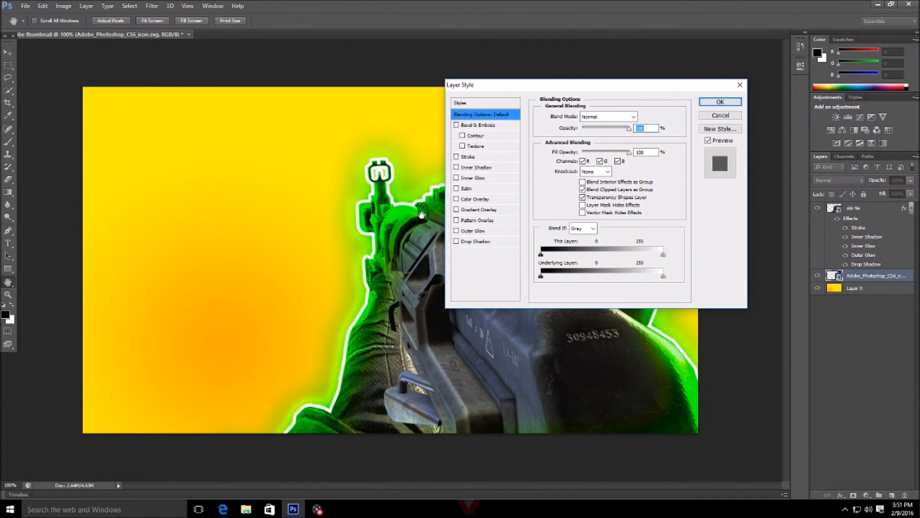
left_click(456, 157)
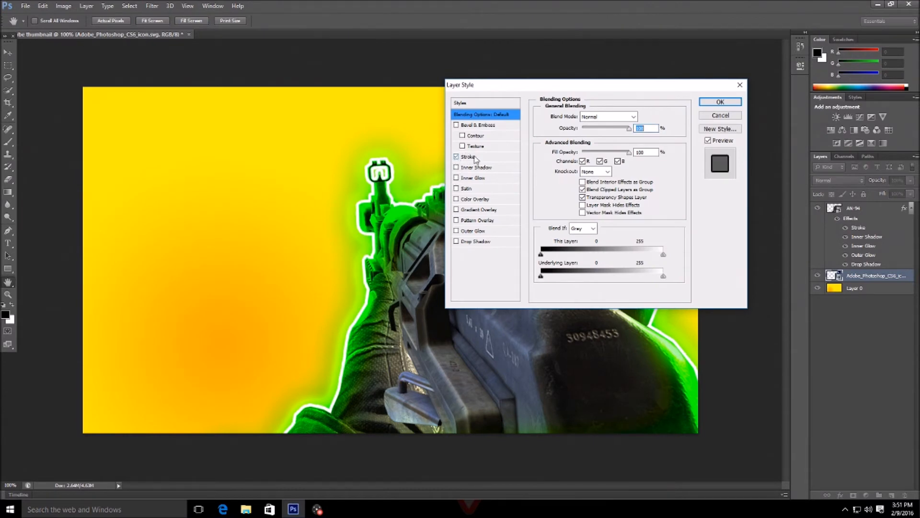
left_click(504, 158)
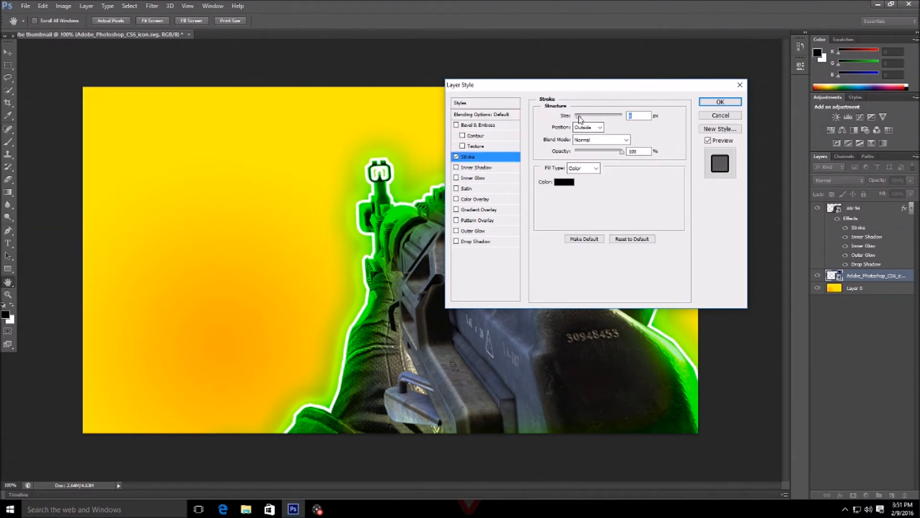
left_click_drag(582, 116, 585, 116)
left_click_drag(711, 88, 366, 140)
left_click_drag(234, 170, 233, 170)
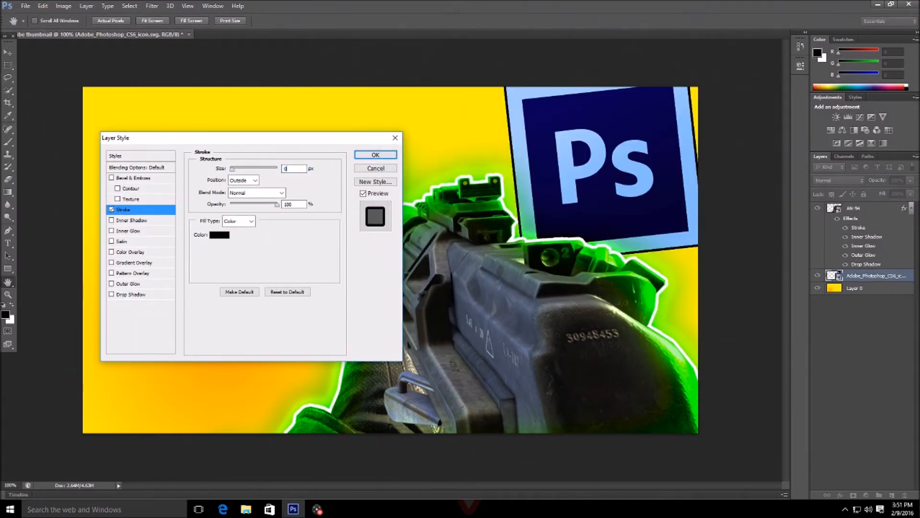
left_click(234, 169)
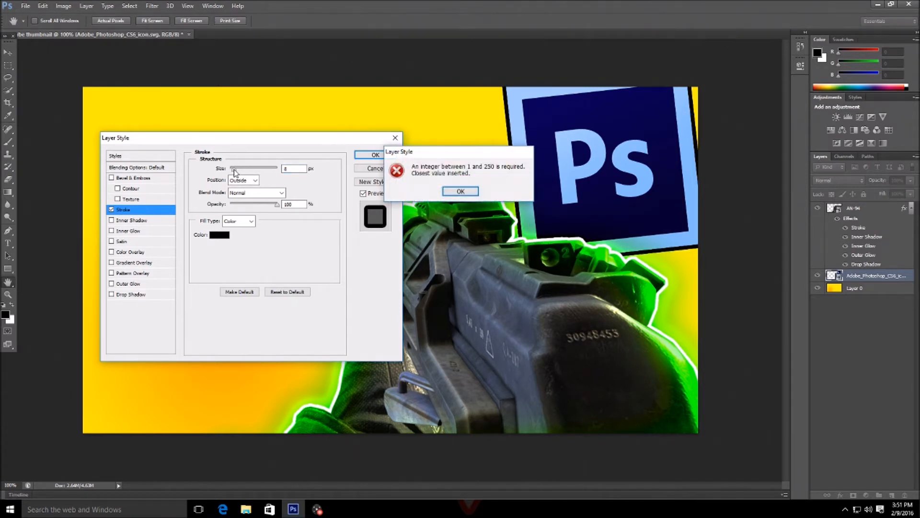
left_click(459, 191)
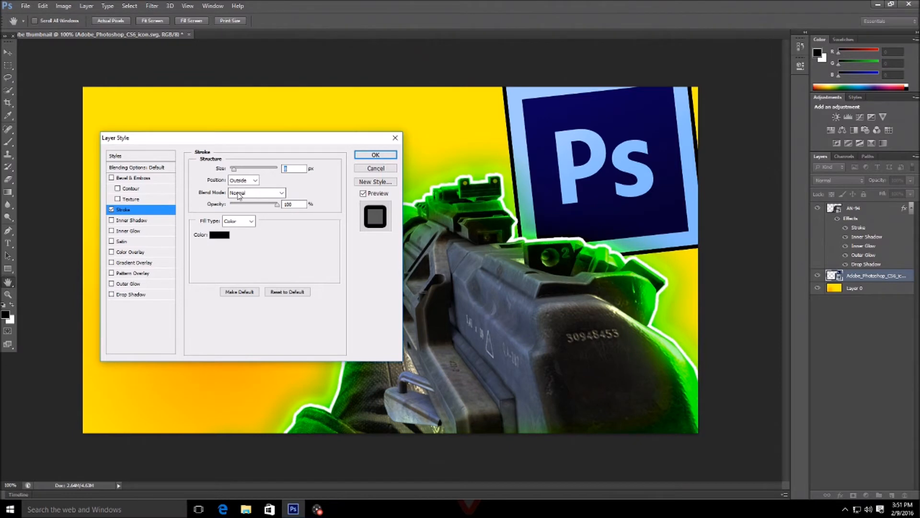
Colour the icon's stroke white (ffffff) and apply the layer style.
left_click(224, 235)
left_click(332, 137)
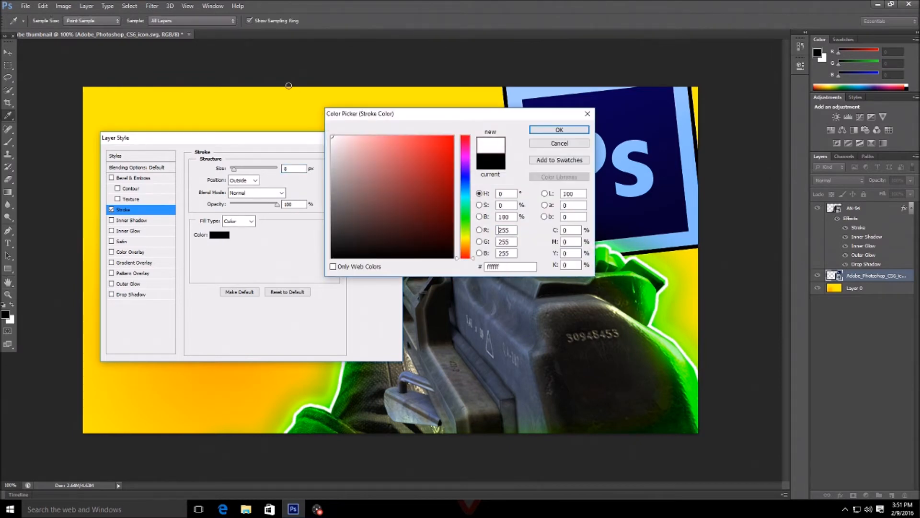
left_click(559, 130)
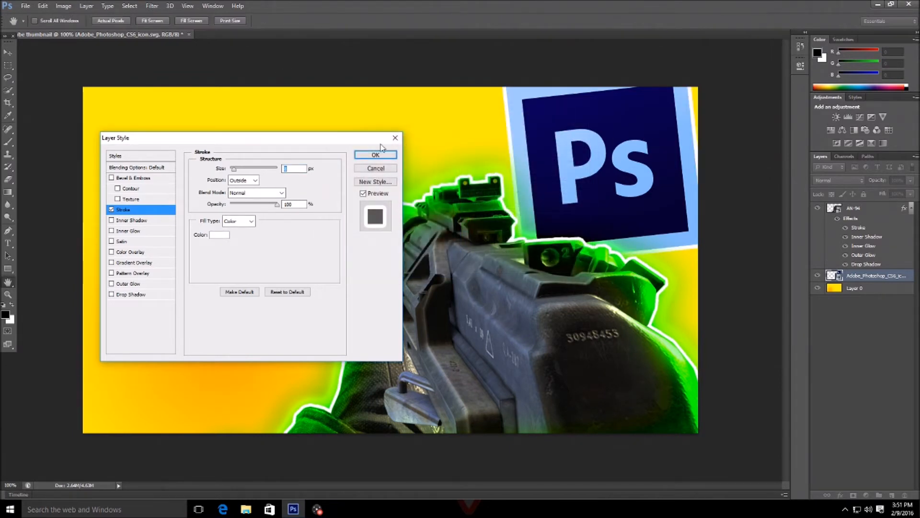
left_click(363, 154)
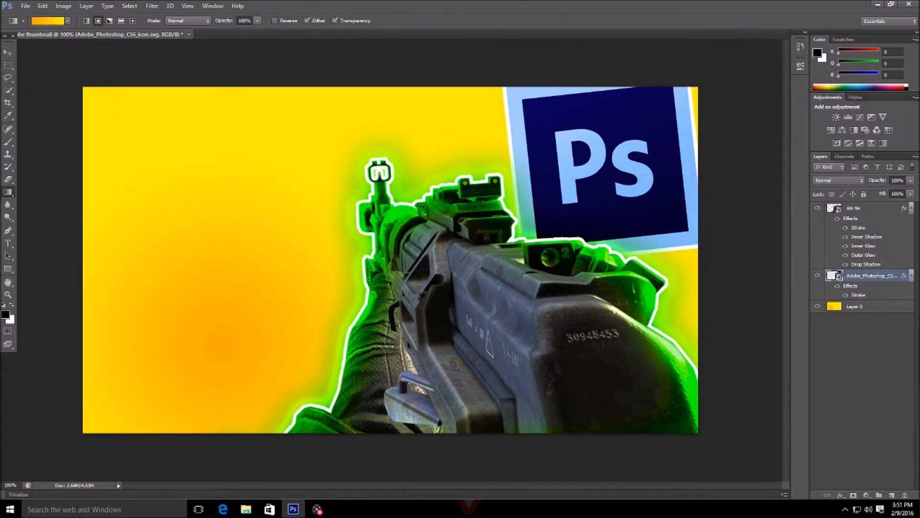
Add a black Multiply drop shadow to the Photoshop icon layer with 38% spread and a size of about 120 px.
double_click(902, 276)
double_click(903, 275)
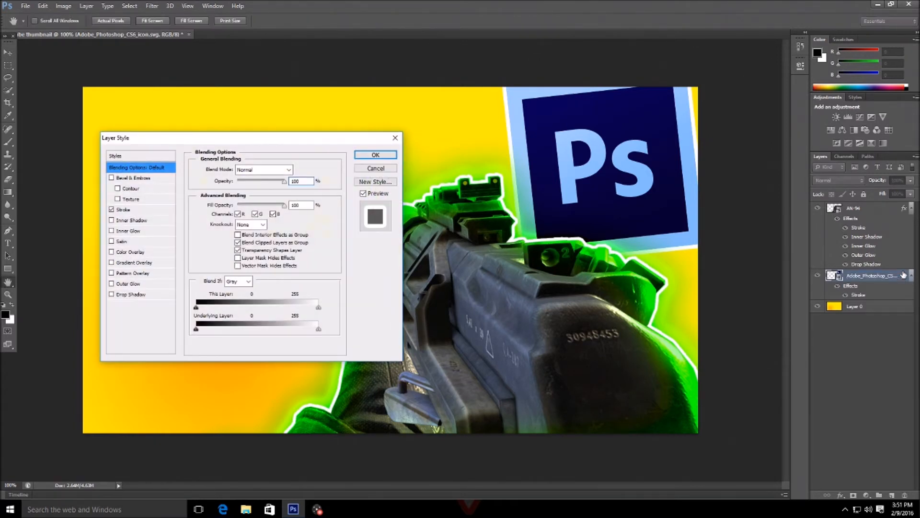
left_click(114, 296)
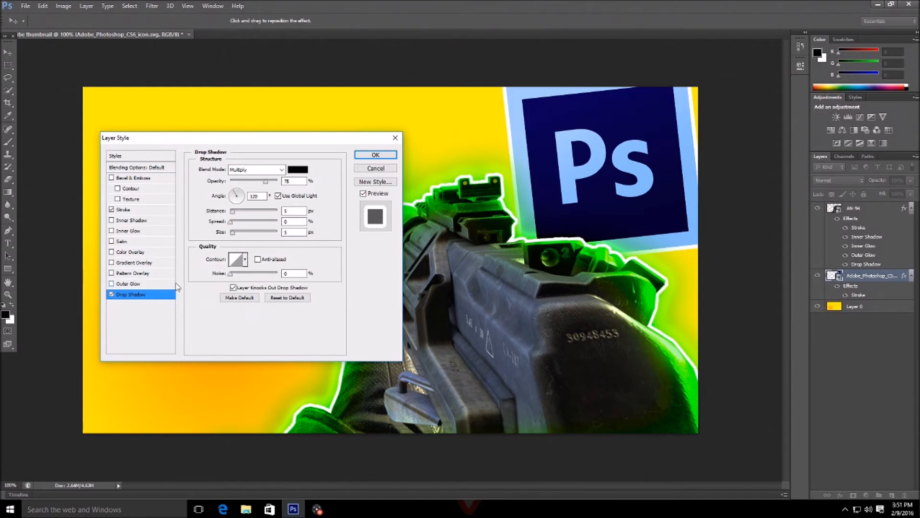
left_click_drag(234, 224, 248, 232)
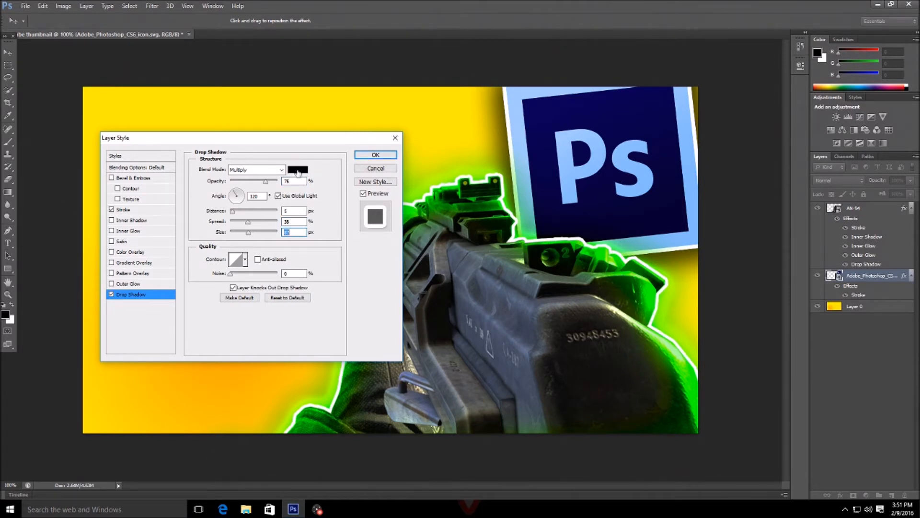
left_click_drag(249, 232, 254, 232)
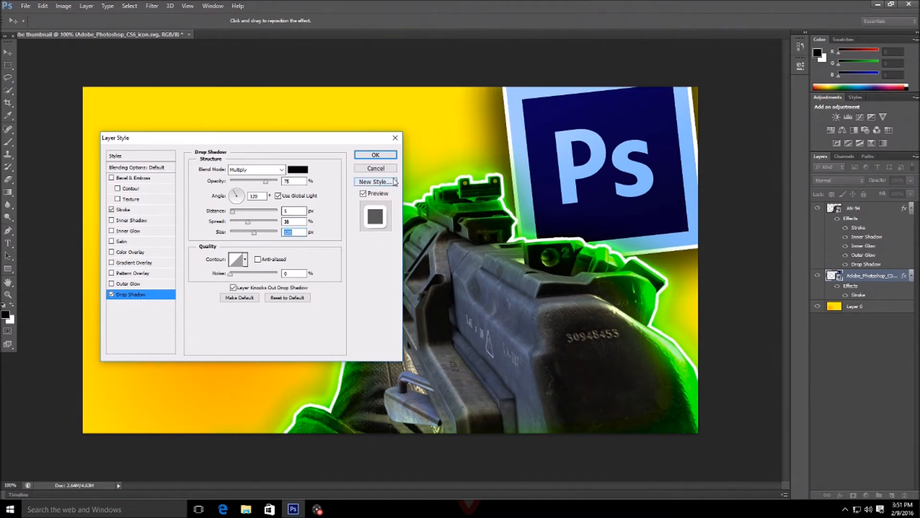
left_click(381, 157)
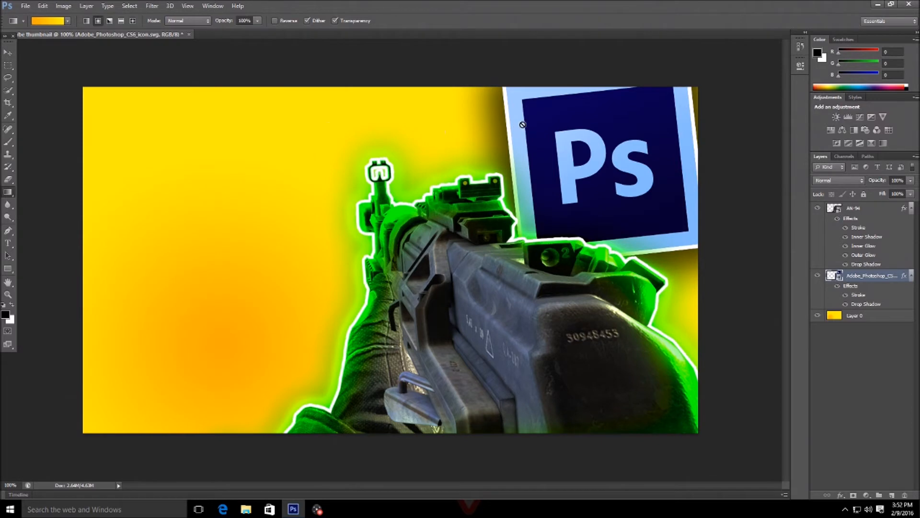
Browse the images in the Pictures folder for another element to place in the thumbnail.
left_click(26, 6)
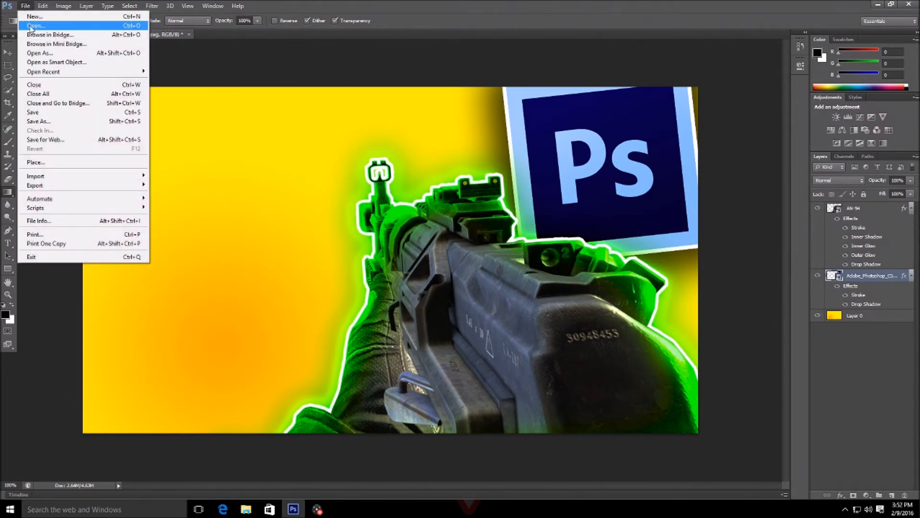
left_click(195, 45)
left_click(25, 6)
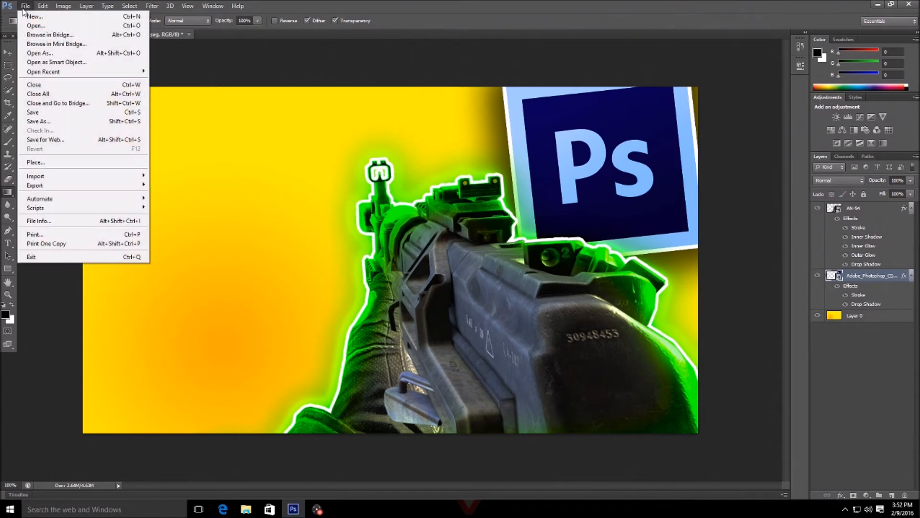
left_click(29, 164)
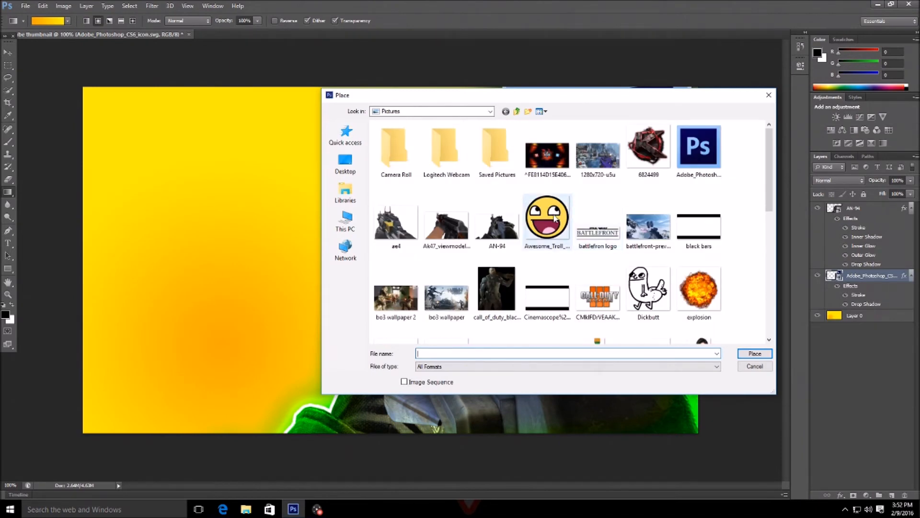
scroll(551, 225, "down", 10)
scroll(498, 231, "up", 10)
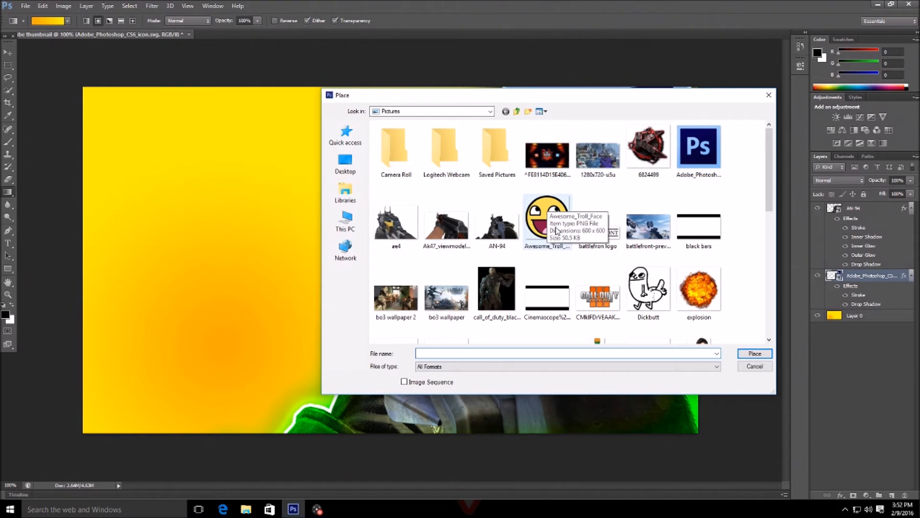
scroll(599, 230, "down", 2)
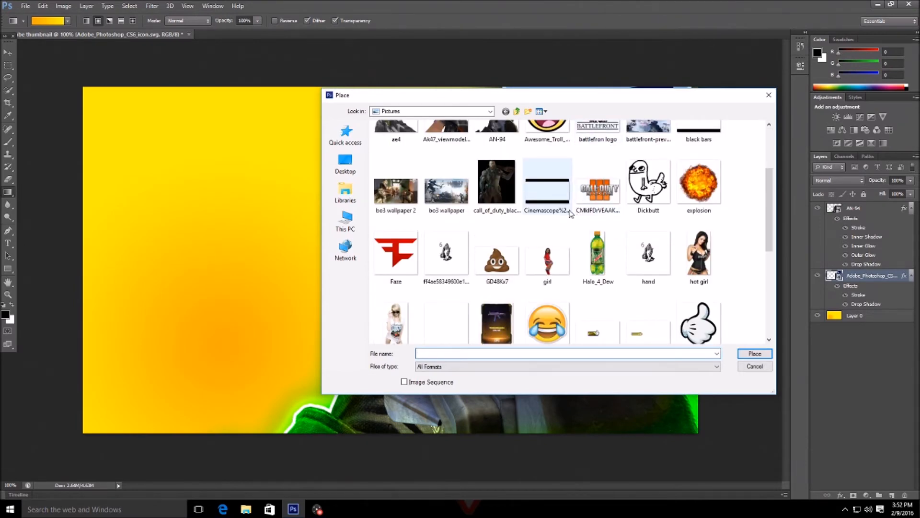
scroll(573, 213, "down", 4)
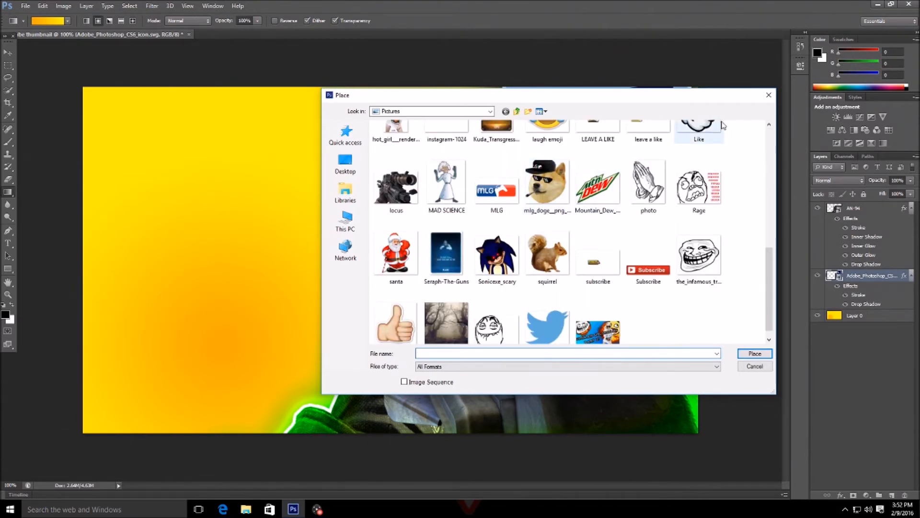
left_click(769, 95)
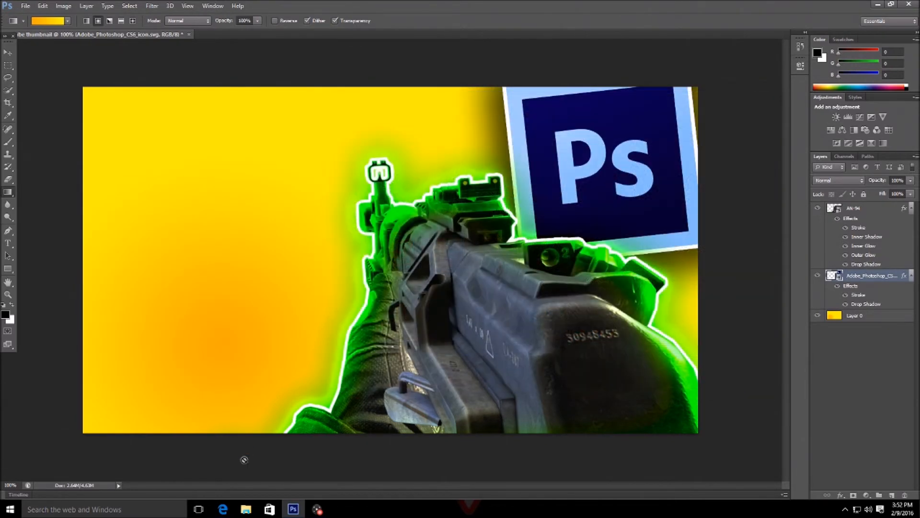
Switch to the Edge browser and search Google Images for "metal background".
left_click(223, 509)
scroll(163, 46, "up", 6)
left_click_drag(169, 49, 1, 51)
type("met")
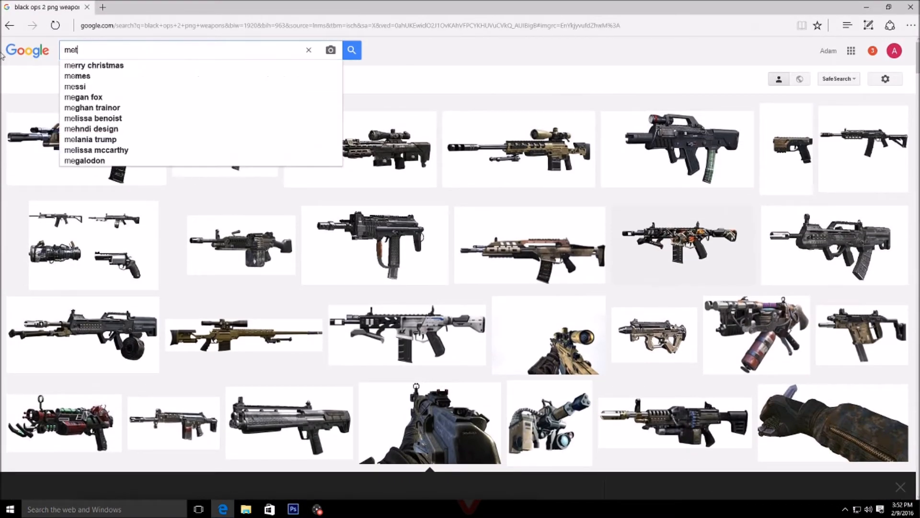
type("al backgrou")
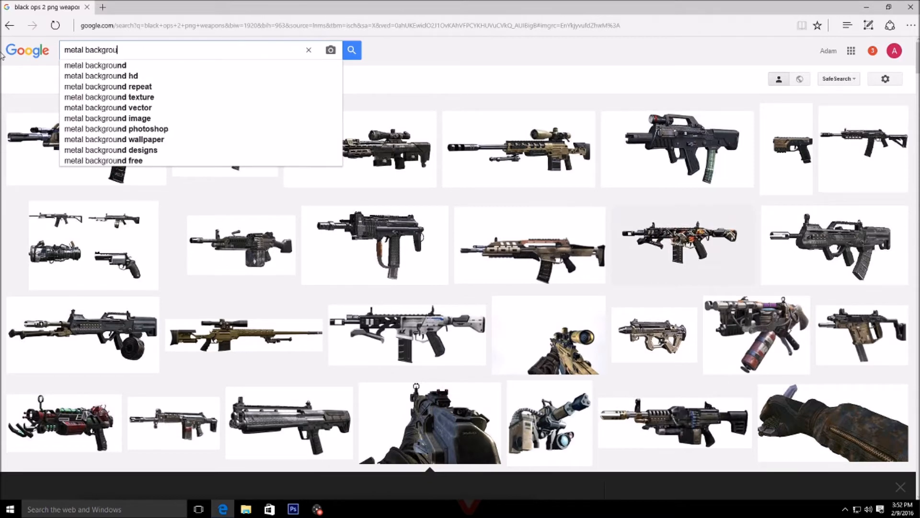
left_click(138, 67)
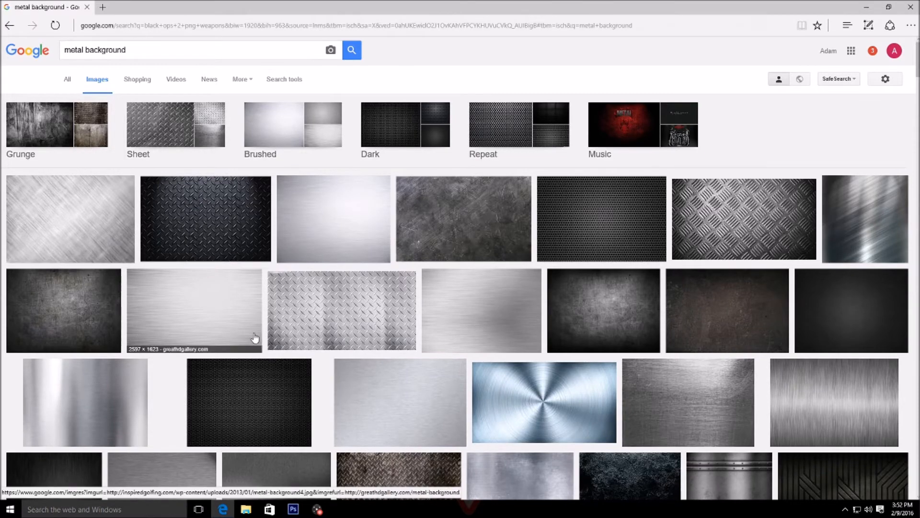
Look through the metal background results and open the preview of the light brushed metal texture from myfreetextures.com.
scroll(757, 259, "down", 2)
scroll(756, 259, "down", 5)
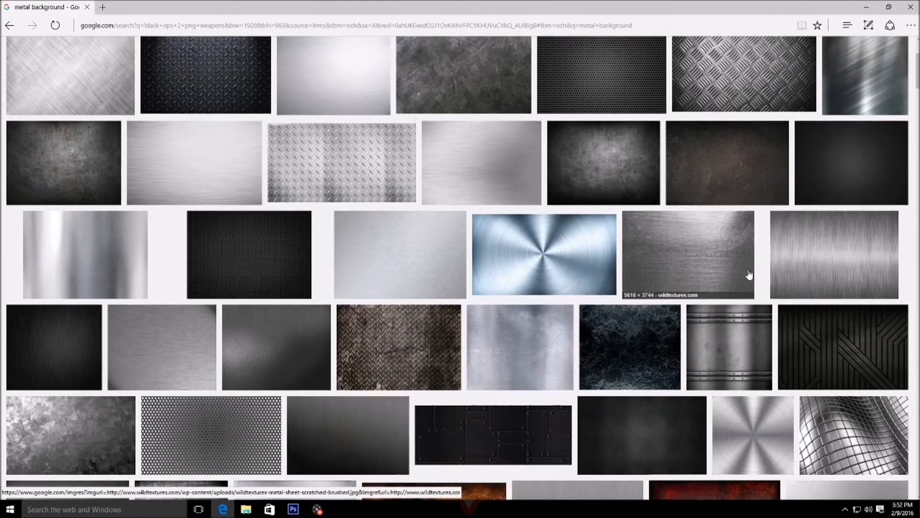
scroll(366, 245, "down", 11)
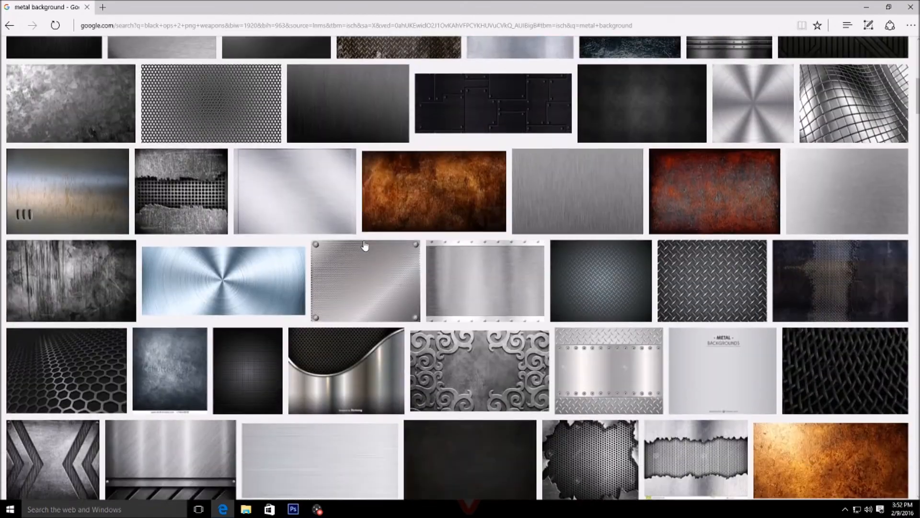
scroll(74, 135, "up", 8)
scroll(75, 135, "up", 8)
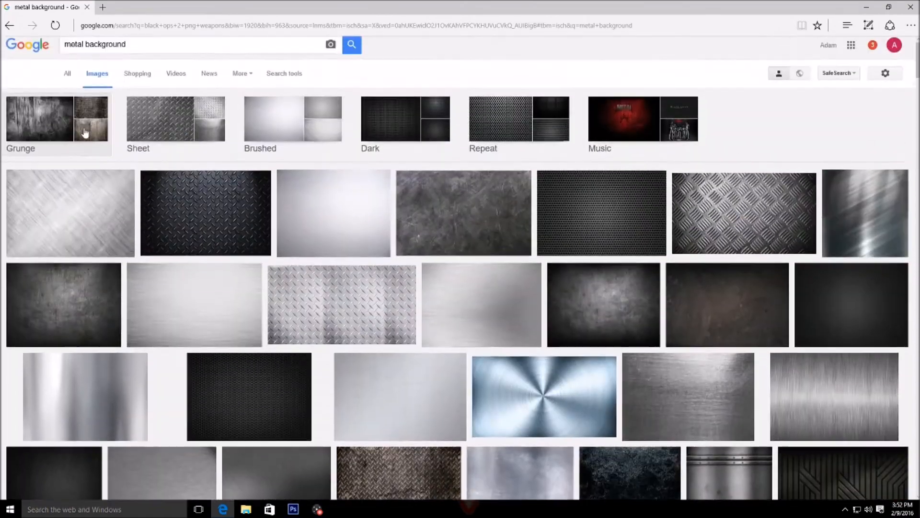
left_click(78, 226)
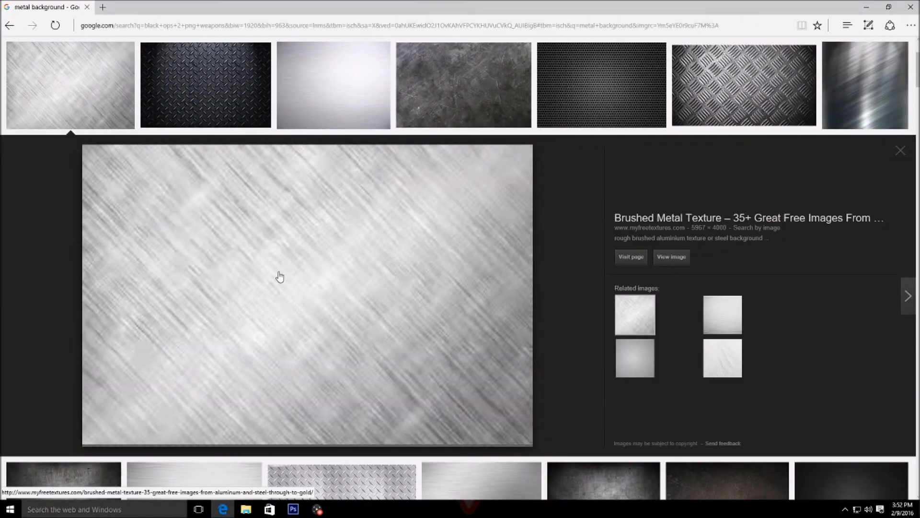
Narrow the image results to grunge metal and search Google Images for "grunge metal background 1280x720".
scroll(335, 271, "up", 3)
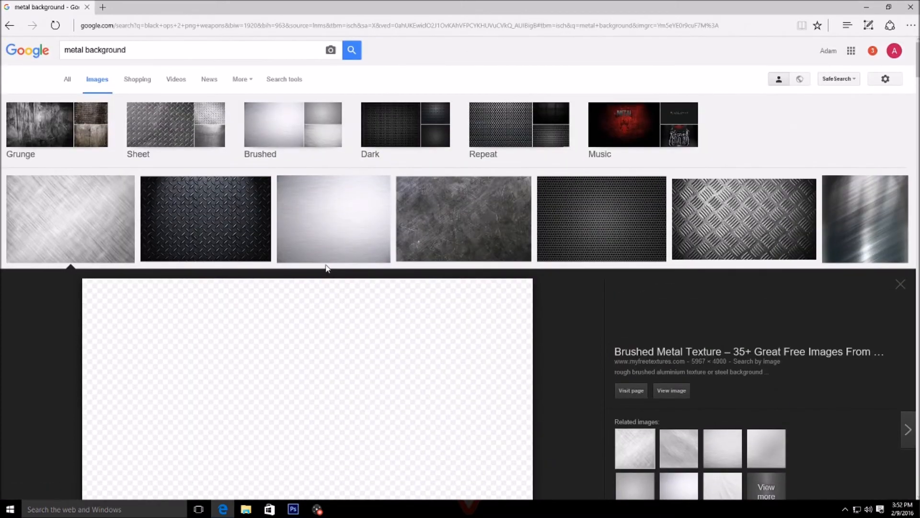
left_click(72, 127)
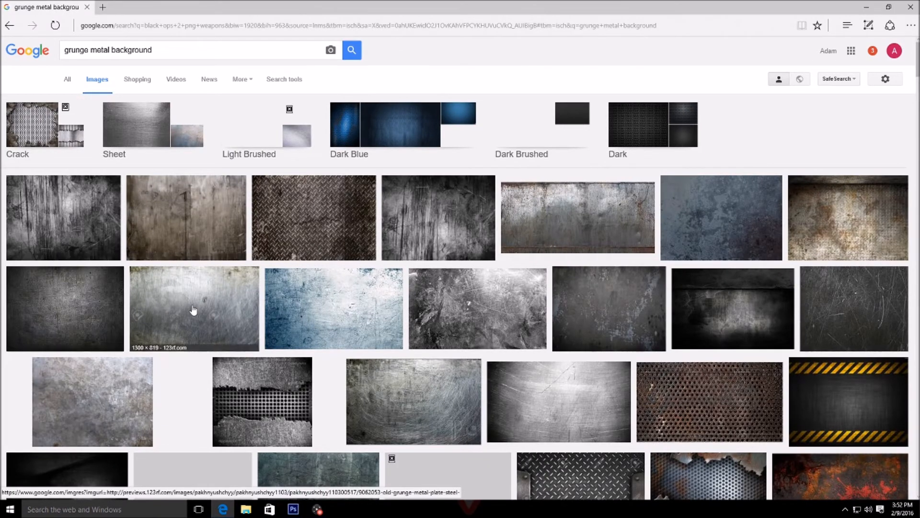
left_click(167, 53)
type("1280x720")
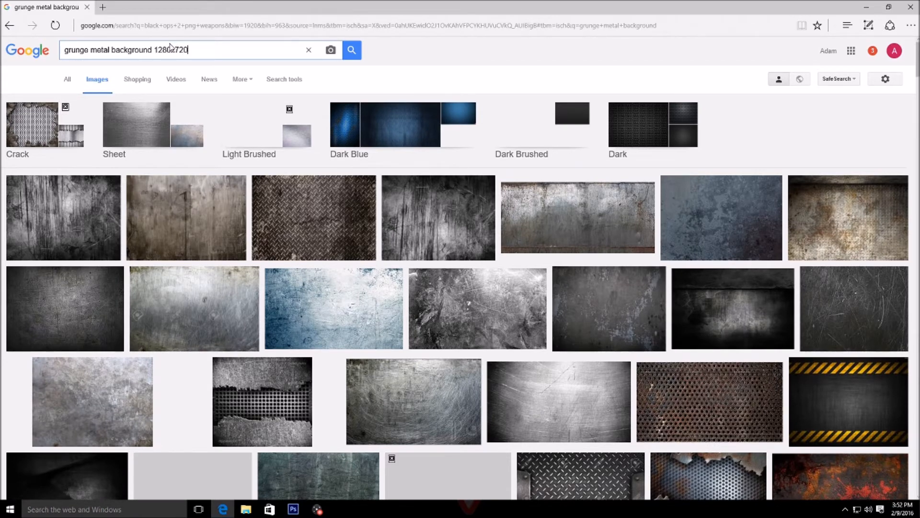
key("Return")
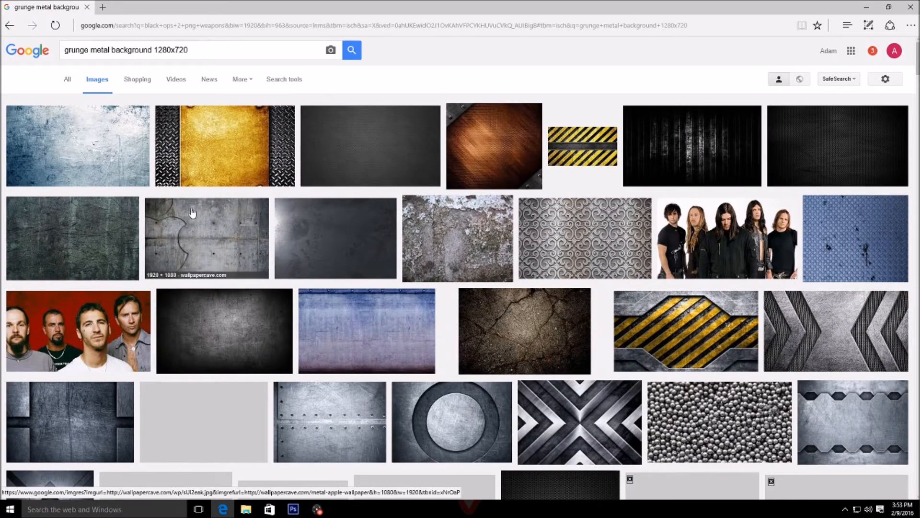
Open the preview of the "abstract grunge metal CGI bars" image and save it as a JPEG in the Pictures library.
scroll(168, 405, "down", 4)
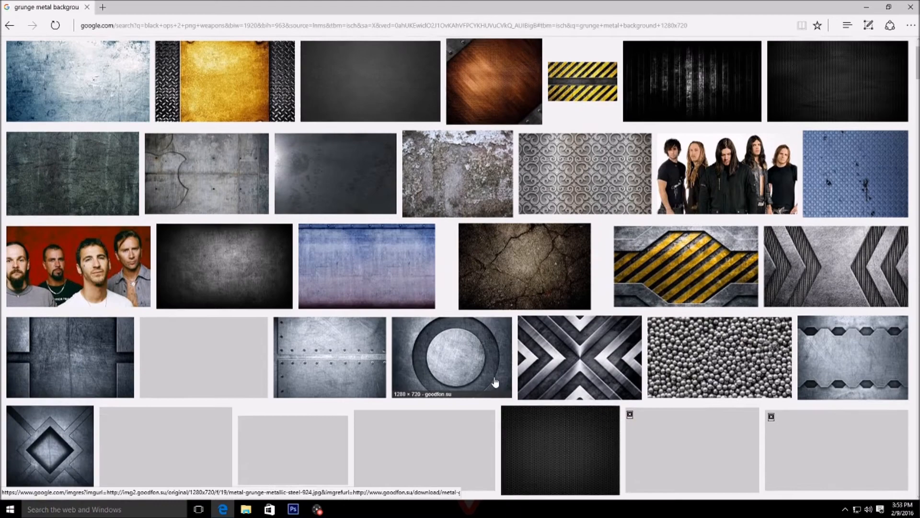
scroll(611, 300, "up", 4)
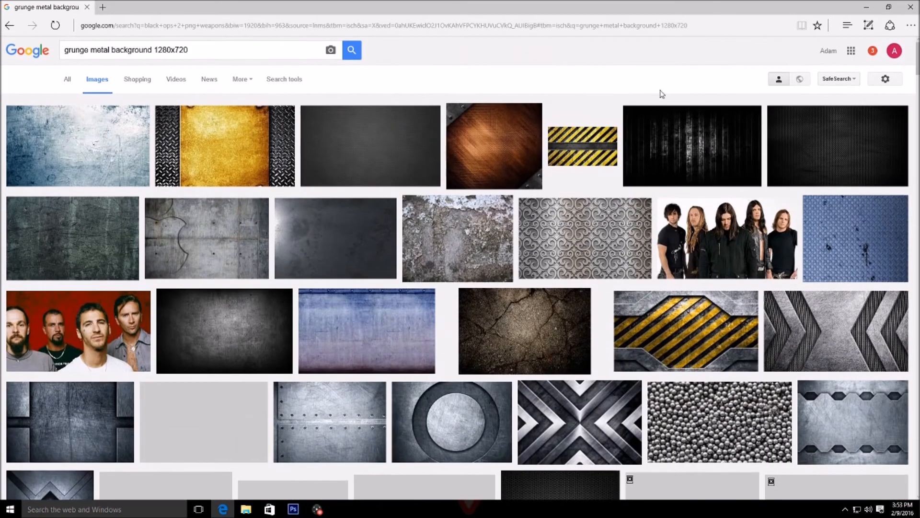
left_click(678, 148)
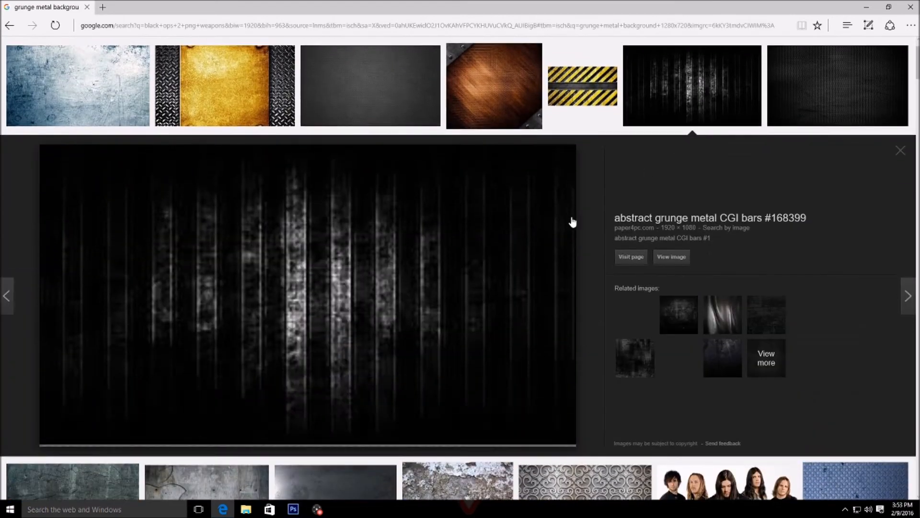
right_click(427, 331)
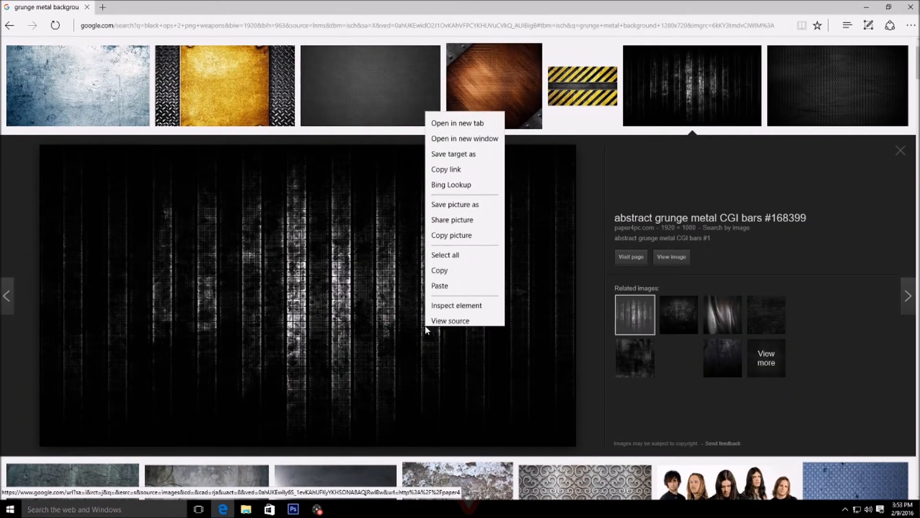
left_click(475, 202)
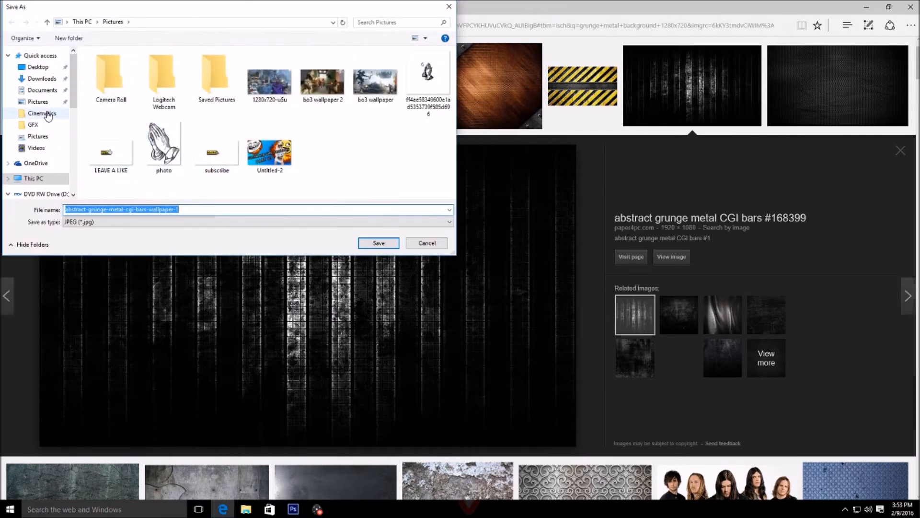
left_click(38, 137)
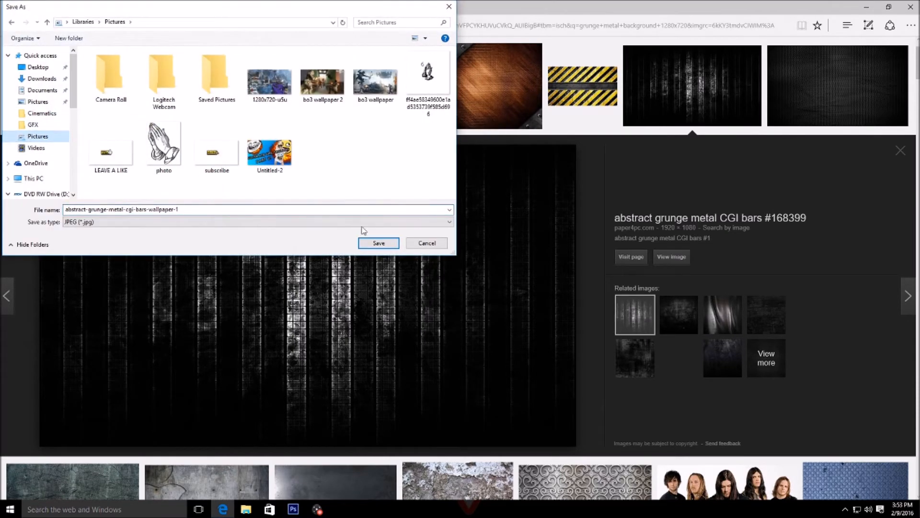
left_click(379, 243)
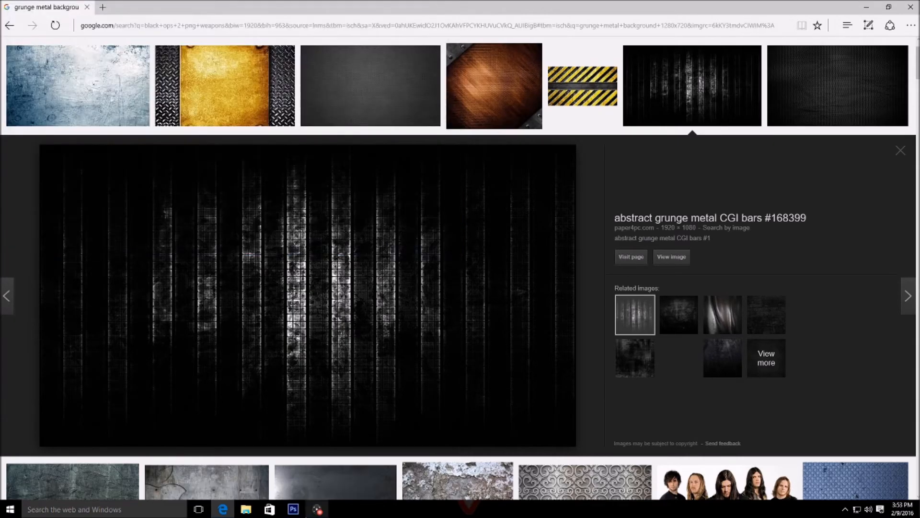
Switch to Photoshop and place the saved abstract-grunge-metal-cgi-bars-wallpaper-1 image in the thumbnail at its default size.
left_click(294, 510)
left_click(26, 5)
left_click(25, 6)
left_click(25, 6)
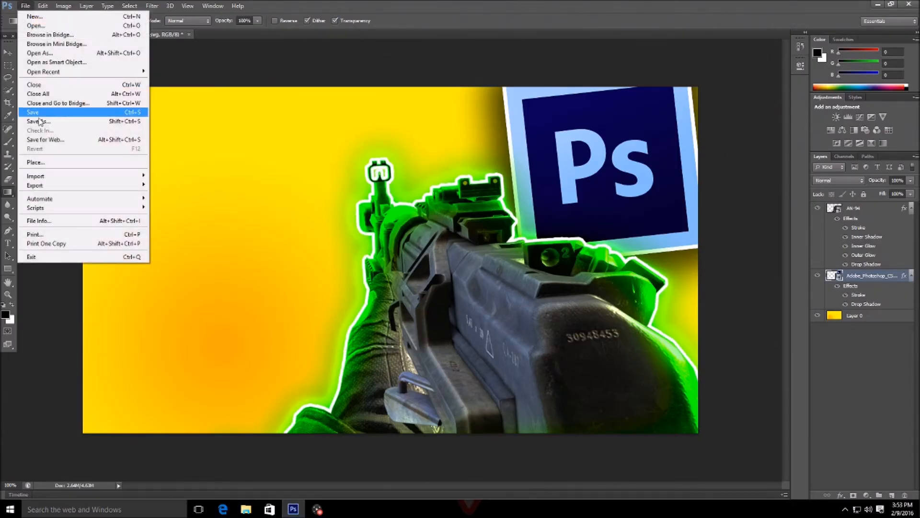
left_click(34, 163)
double_click(701, 163)
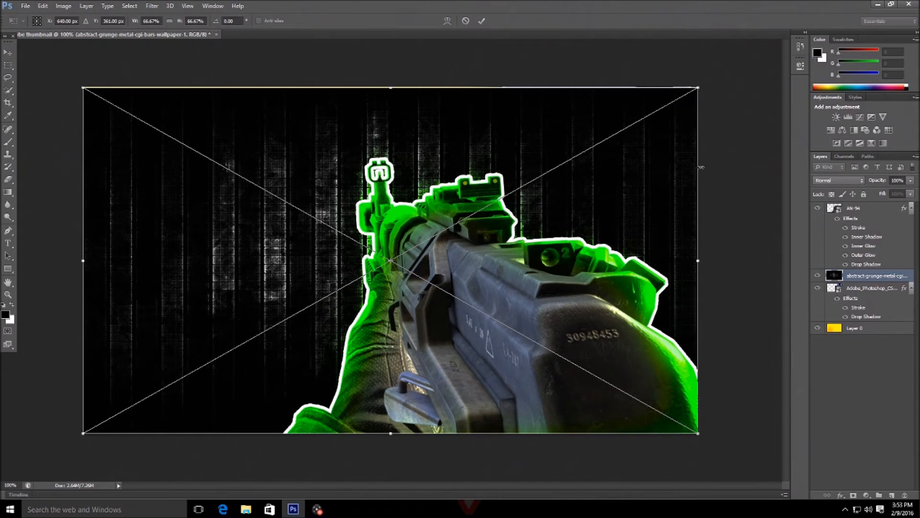
key("Return")
Nudge the placed metal texture with the Move tool so it covers the canvas's upper edge.
key("g")
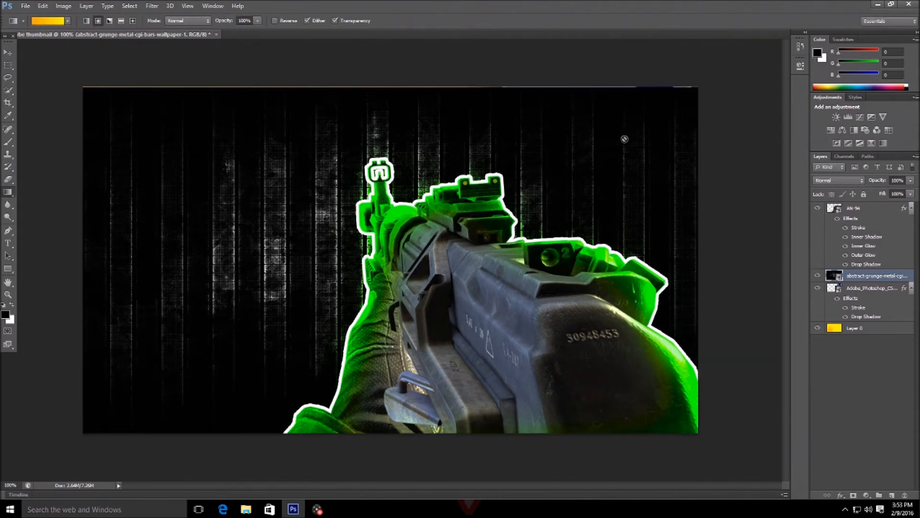
left_click(7, 52)
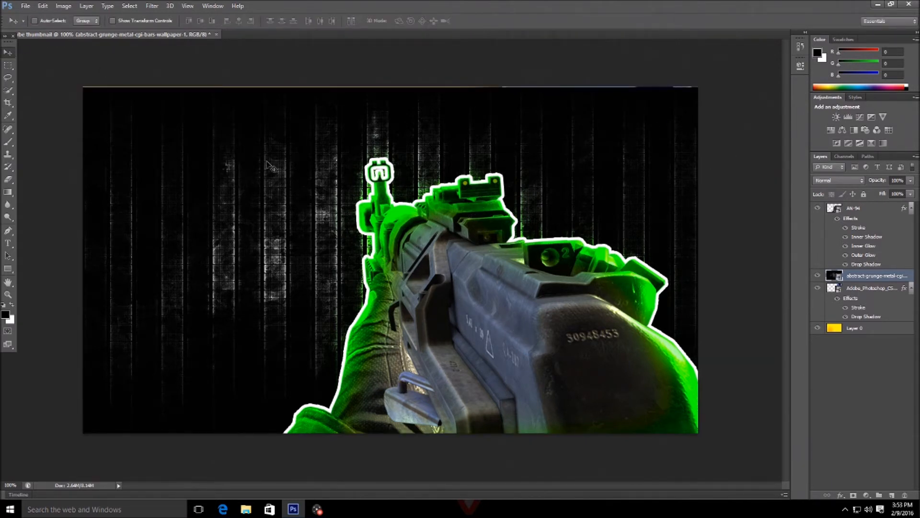
left_click_drag(268, 161, 267, 162)
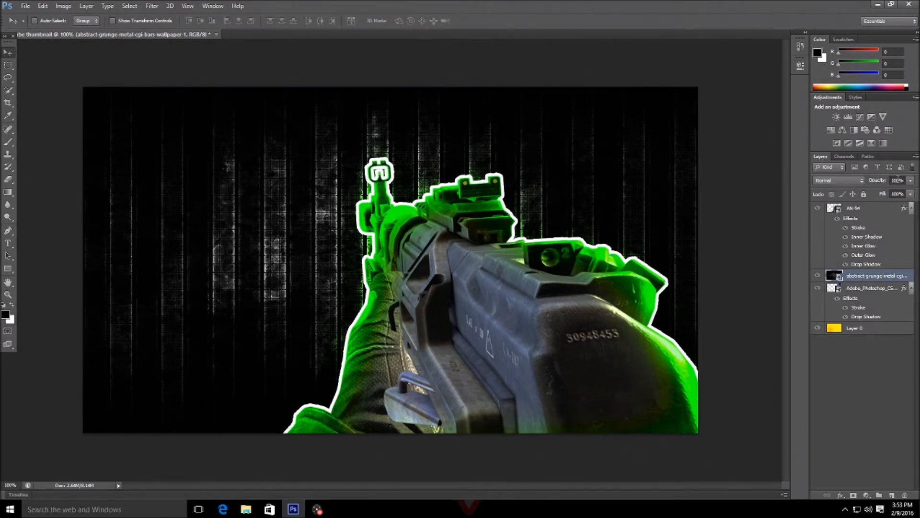
Move the metal texture layer above the AN-94 layer and set its blend mode to Overlay.
left_click_drag(895, 281, 877, 209)
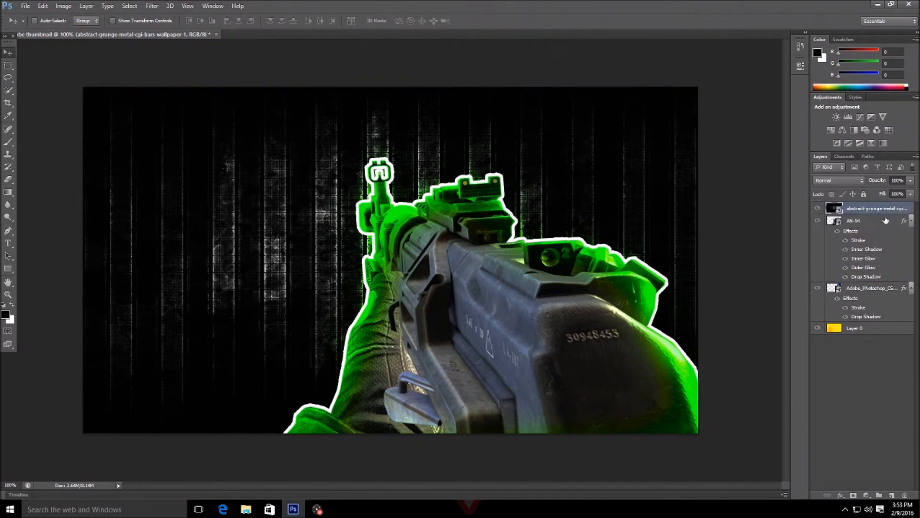
left_click(849, 183)
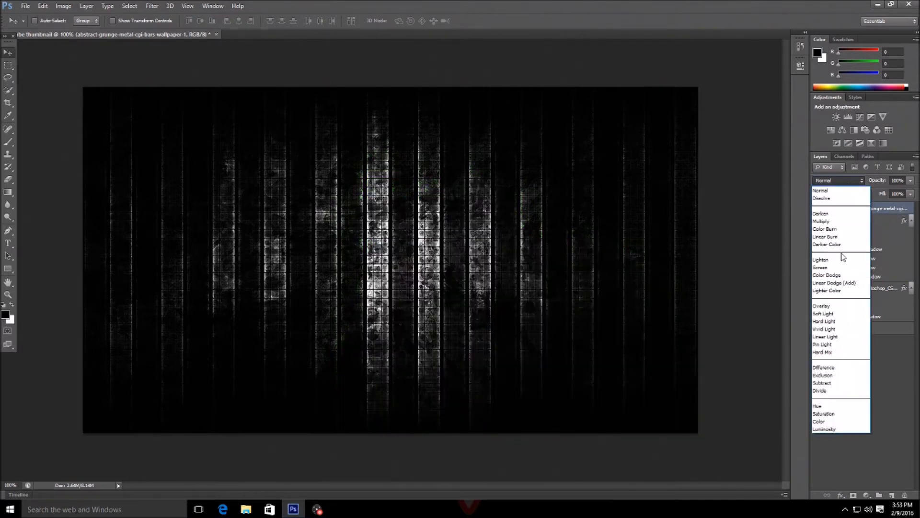
left_click(823, 306)
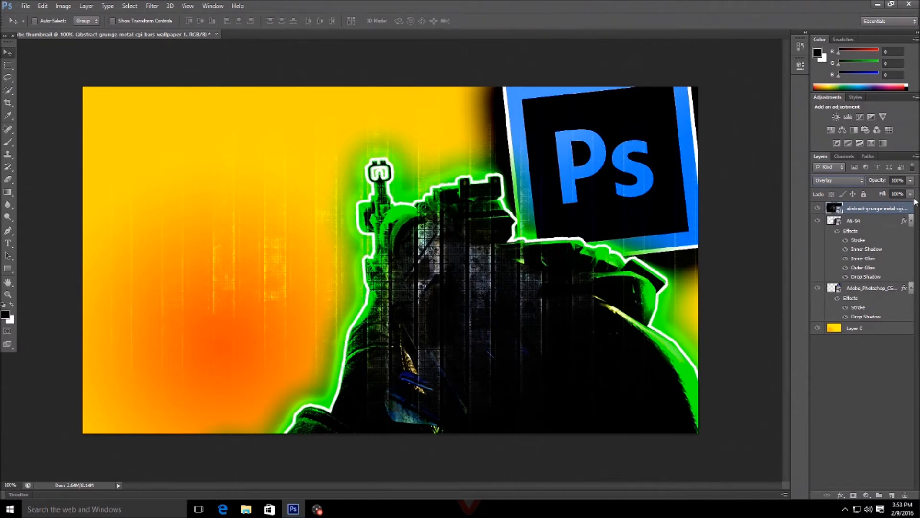
Move the metal texture layer between the AN-94 layer and the Photoshop icon layer, keeping its name.
left_click_drag(894, 210, 872, 283)
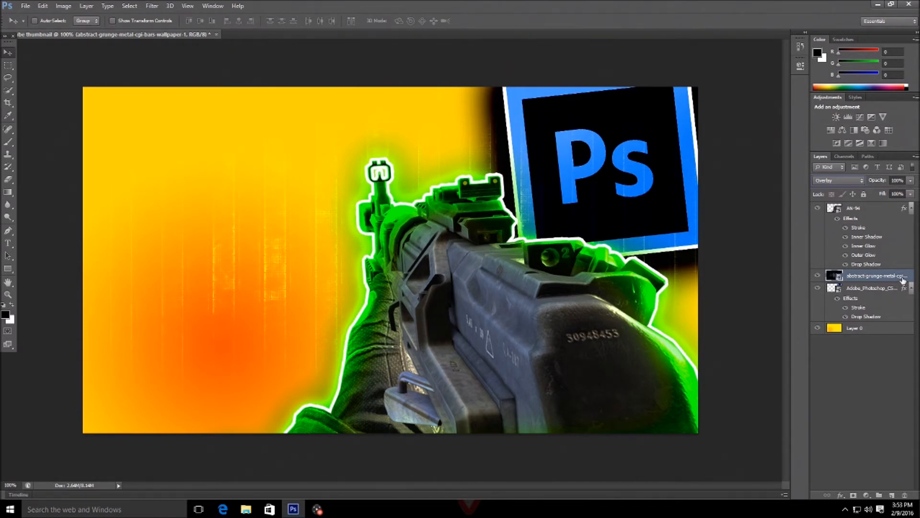
double_click(903, 279)
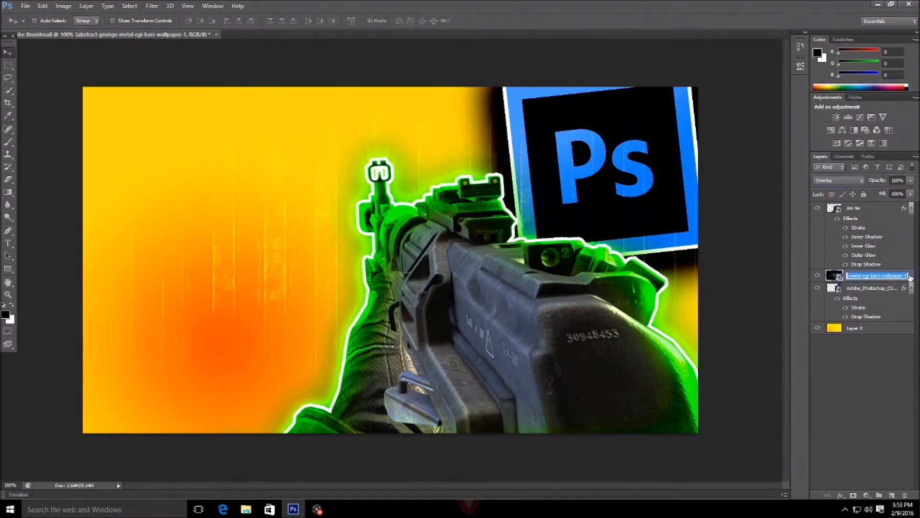
key("Return")
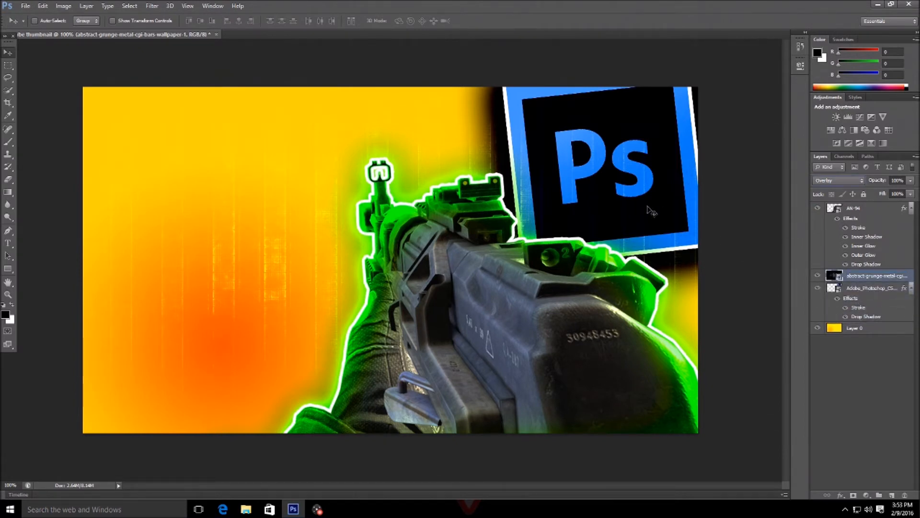
Try the metal texture layer beneath the Photoshop icon layer, and return it to its place above the icon.
left_click_drag(906, 278, 907, 324)
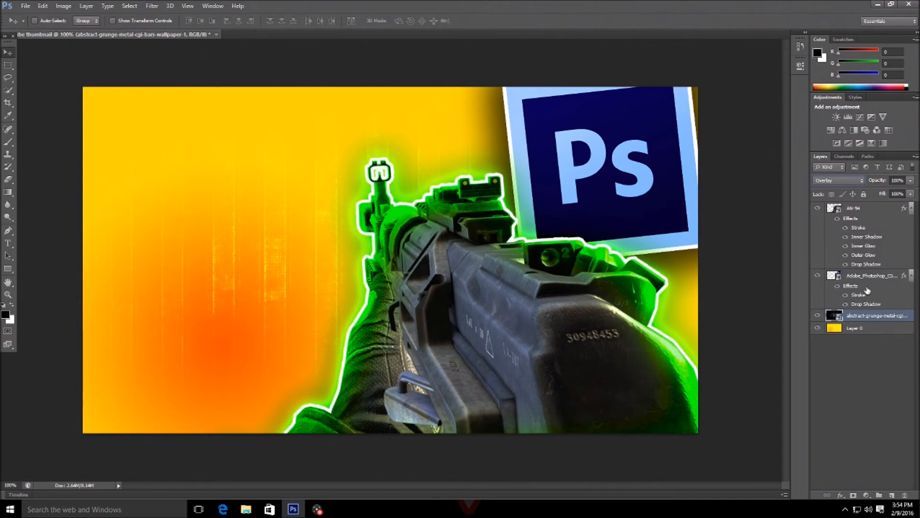
left_click_drag(910, 318, 912, 254)
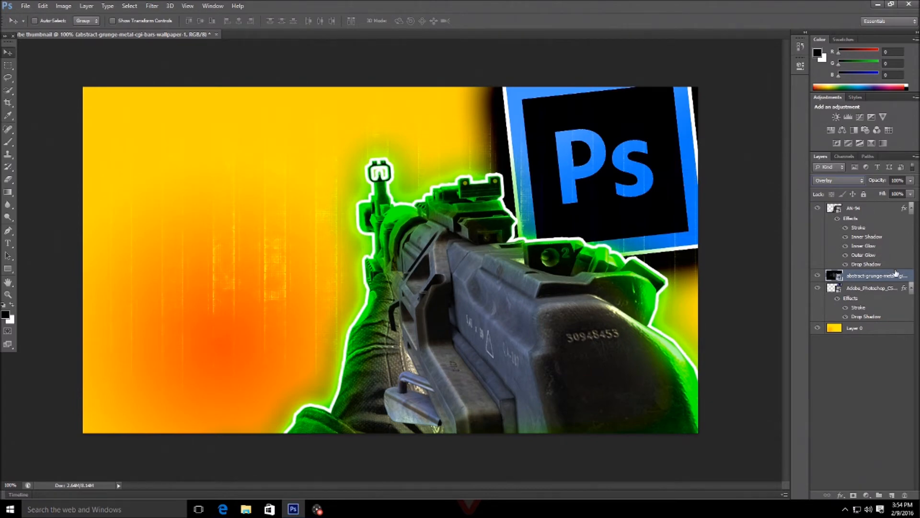
double_click(912, 275)
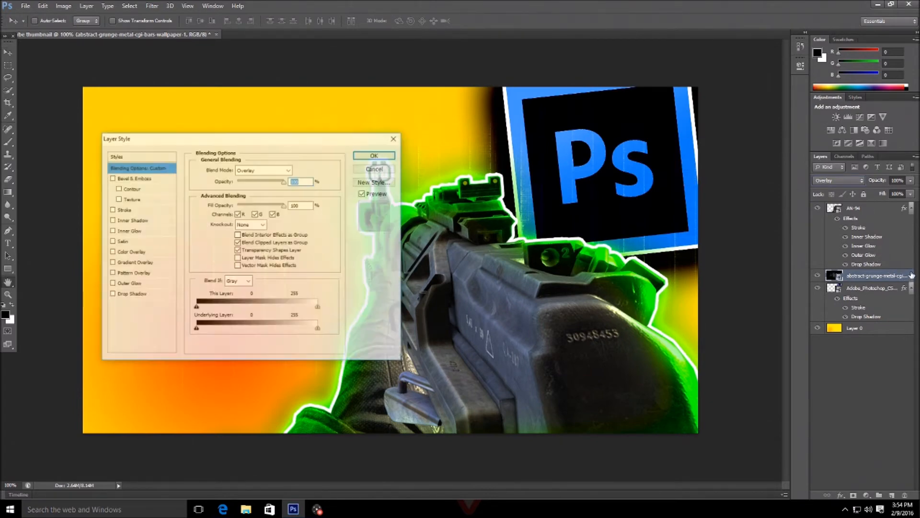
left_click(401, 136)
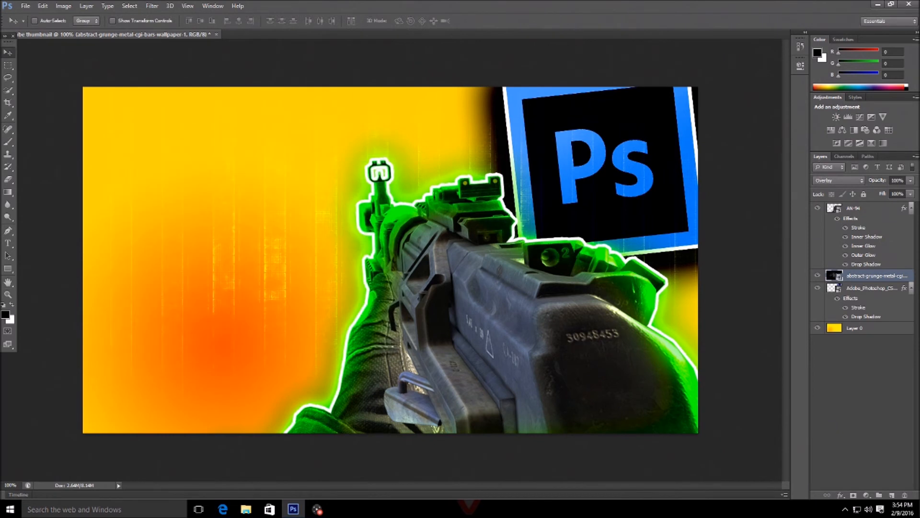
Lower the metal texture layer's opacity slightly and deselect all layers.
left_click(910, 181)
left_click_drag(892, 193, 889, 194)
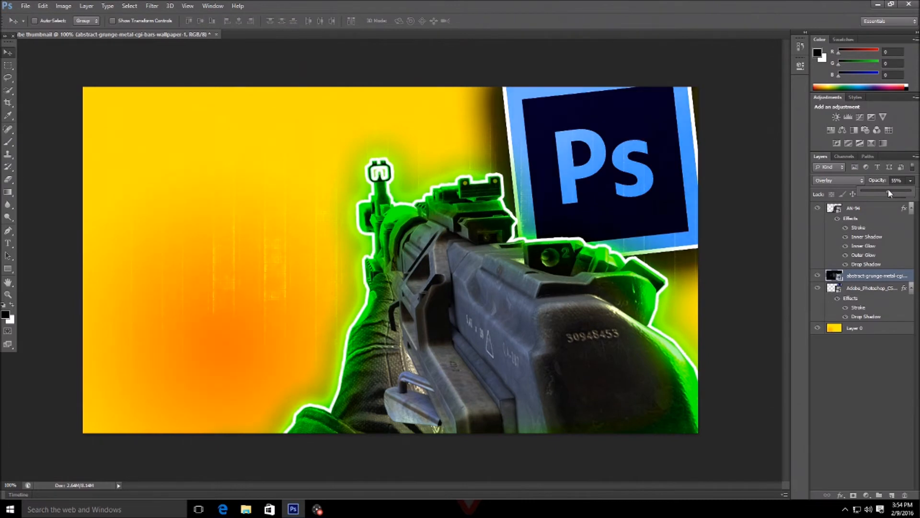
left_click(912, 181)
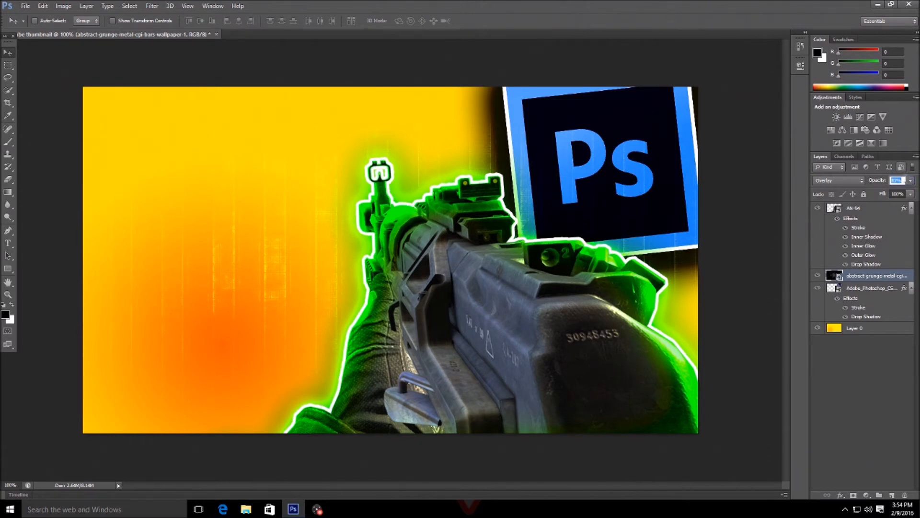
left_click(913, 180)
left_click(911, 184)
left_click(834, 362)
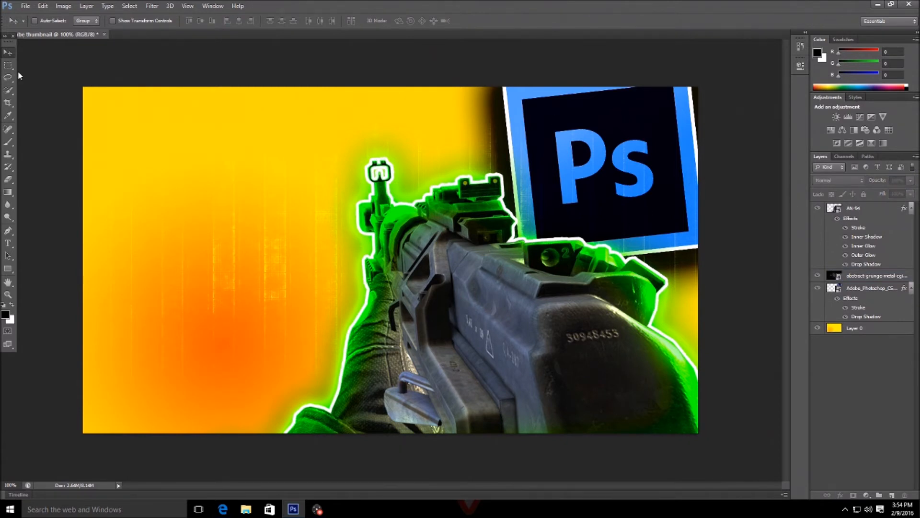
Activate the Horizontal Type tool and check the available font families.
left_click(8, 244)
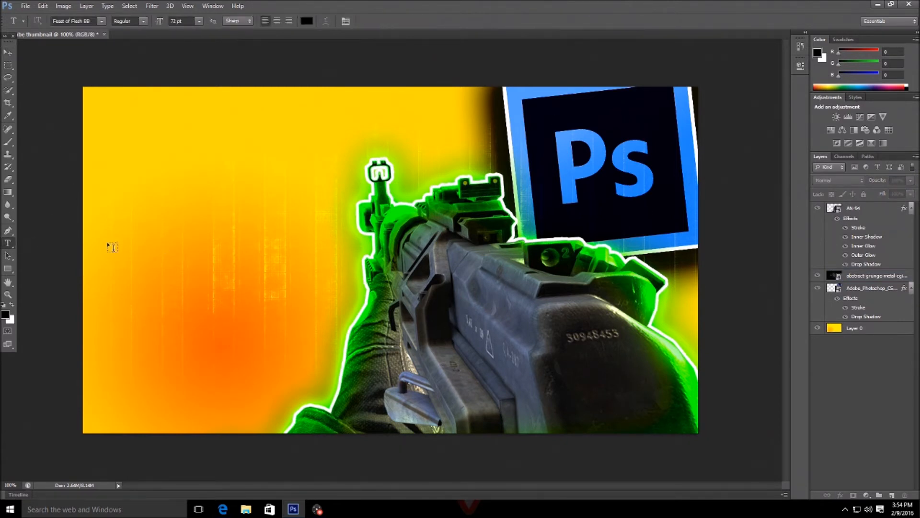
left_click(102, 21)
left_click(102, 21)
Switch to the Edge browser, open dafont.com and look over its home page with the font categories.
left_click(232, 508)
left_click(190, 25)
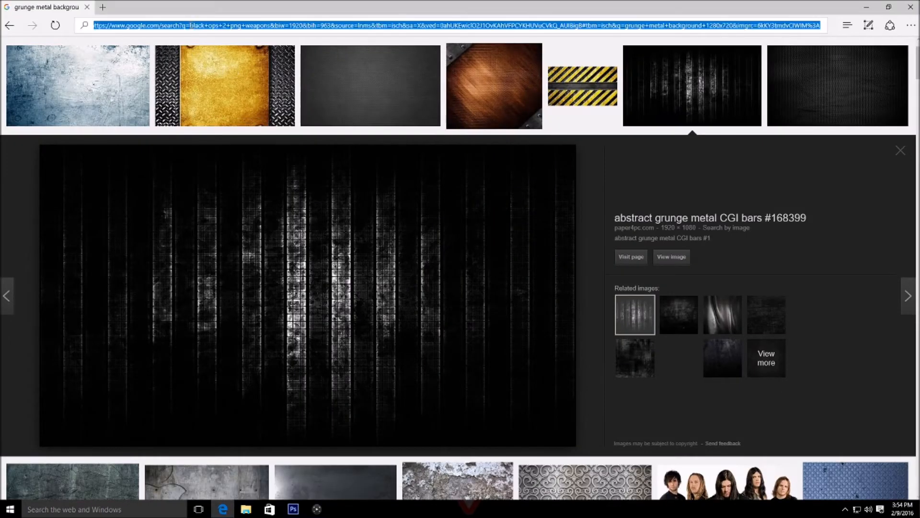
type("dafont.com/")
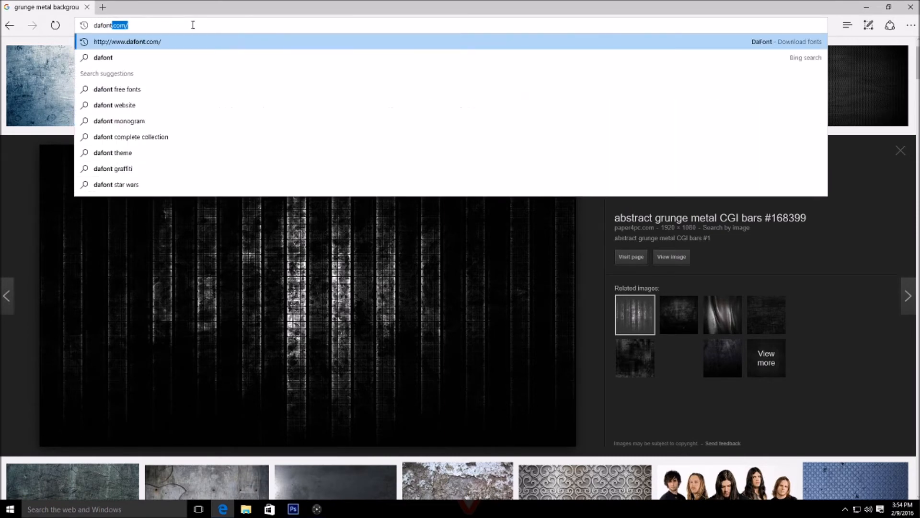
key("Return")
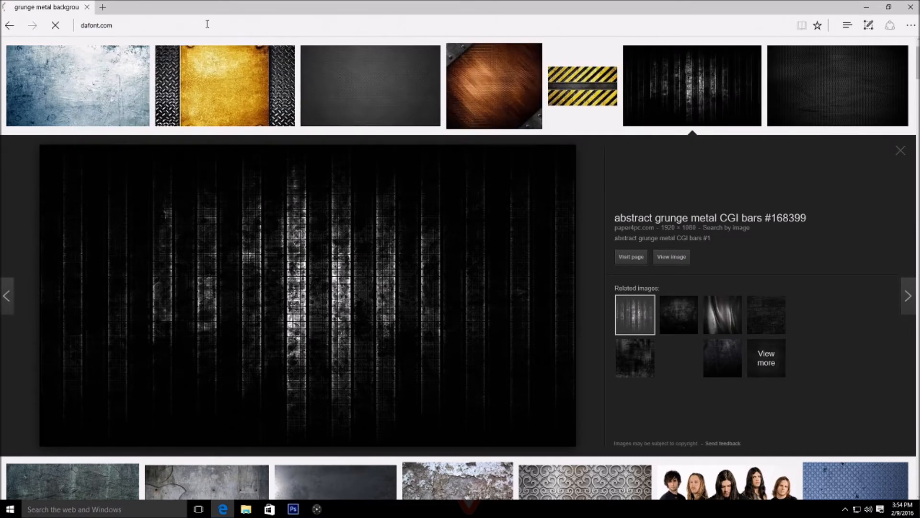
scroll(215, 271, "down", 5)
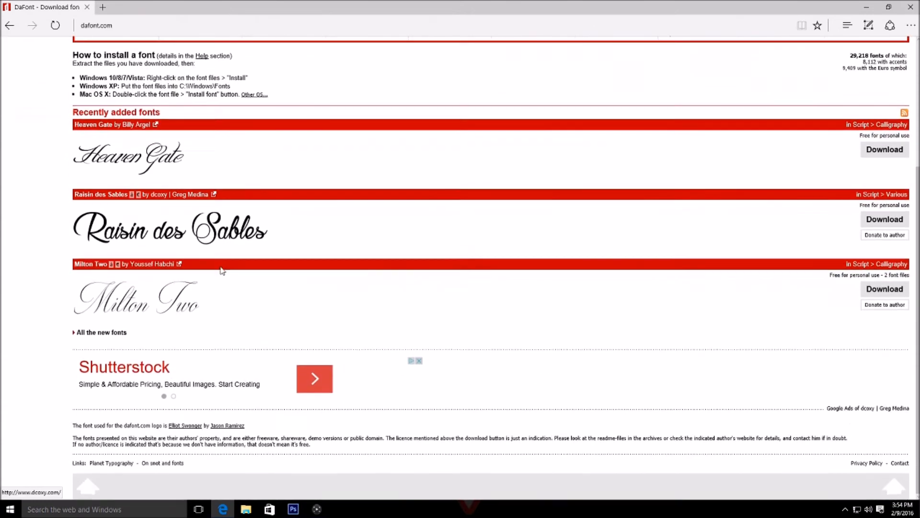
scroll(222, 269, "up", 5)
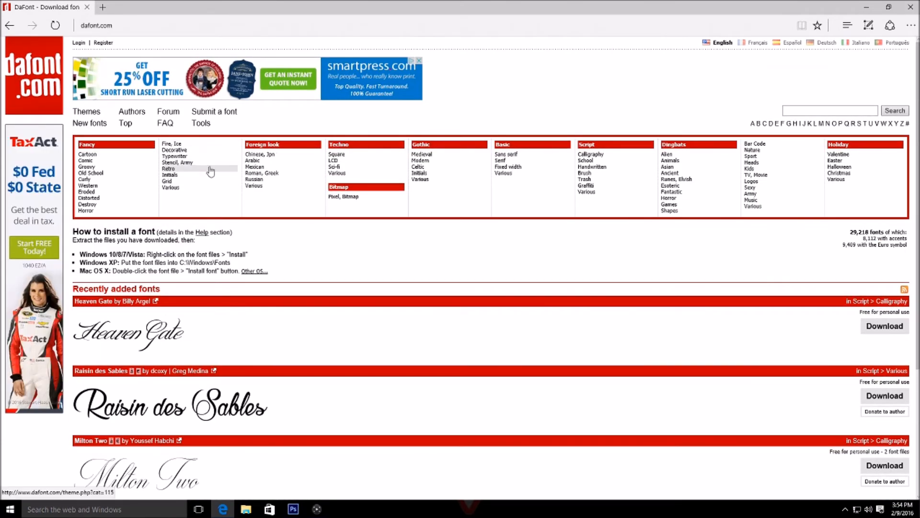
Browse the Gothic > Modern fonts and download the Animal Silence font.
left_click(421, 160)
scroll(125, 294, "down", 3)
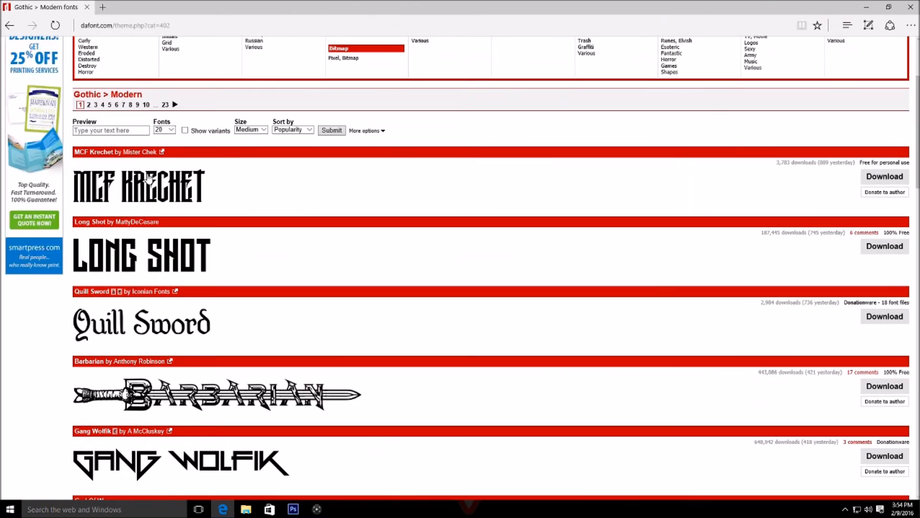
scroll(191, 209, "down", 6)
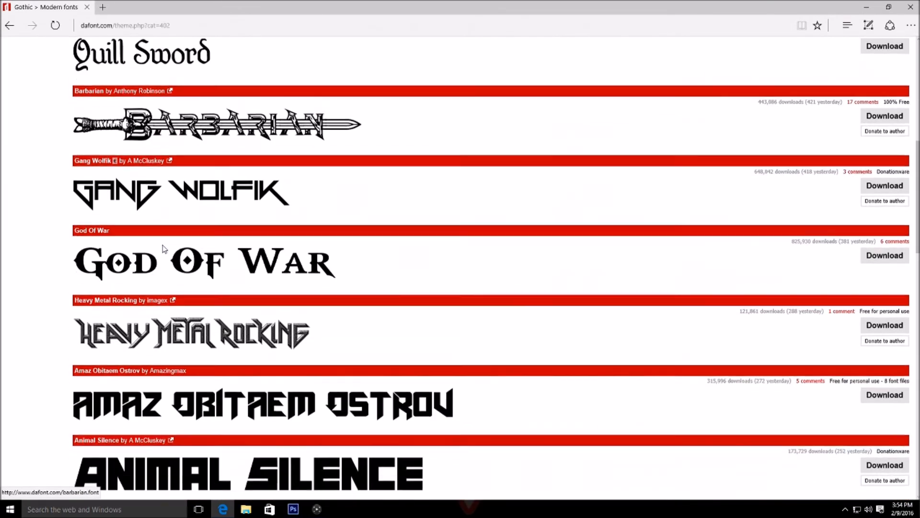
scroll(240, 257, "down", 3)
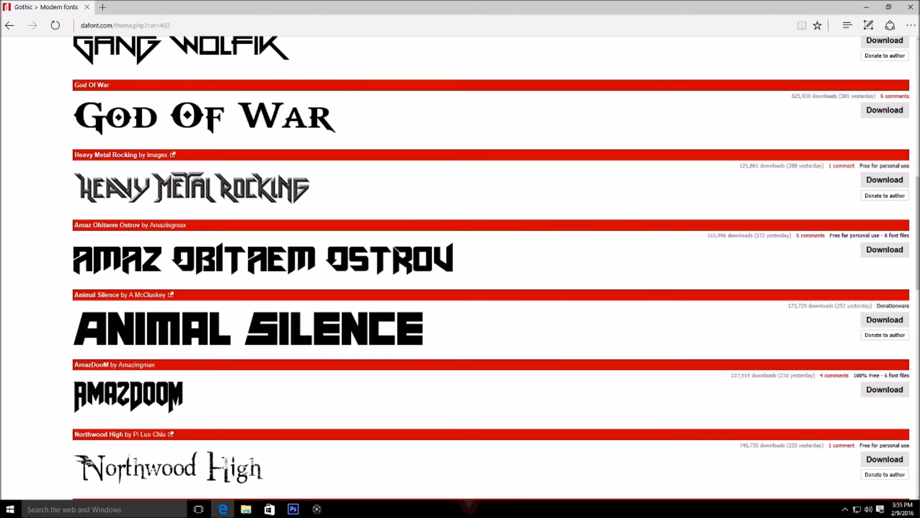
left_click(890, 323)
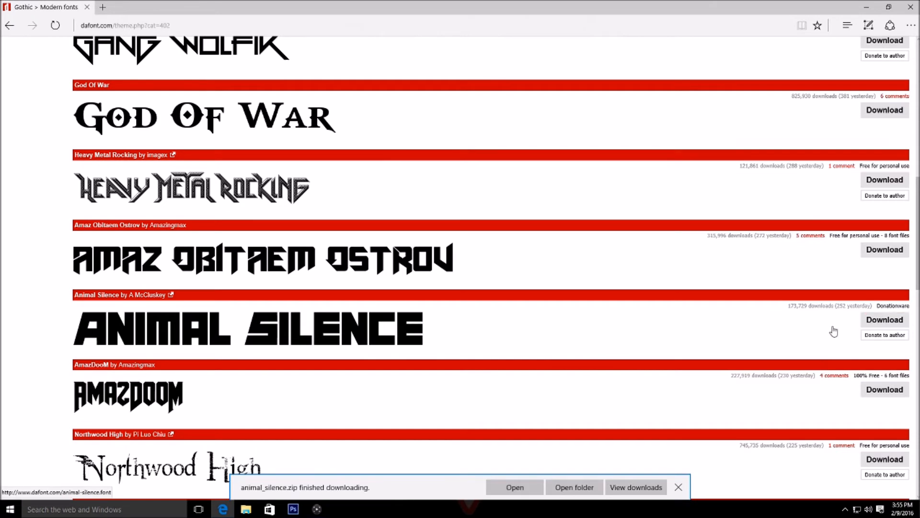
Install Animal Silence.otf from the downloaded animal_silence.zip and close the font preview and archive windows.
left_click(515, 488)
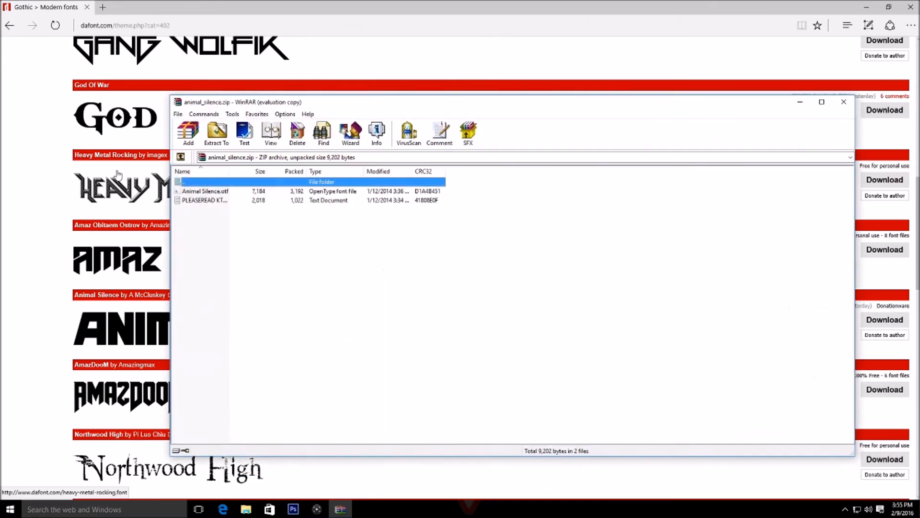
left_click(203, 192)
double_click(204, 192)
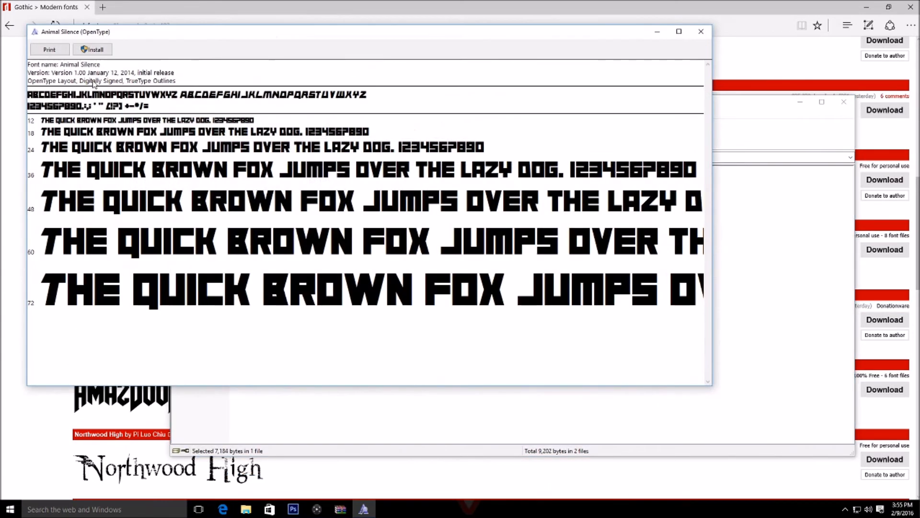
left_click(98, 50)
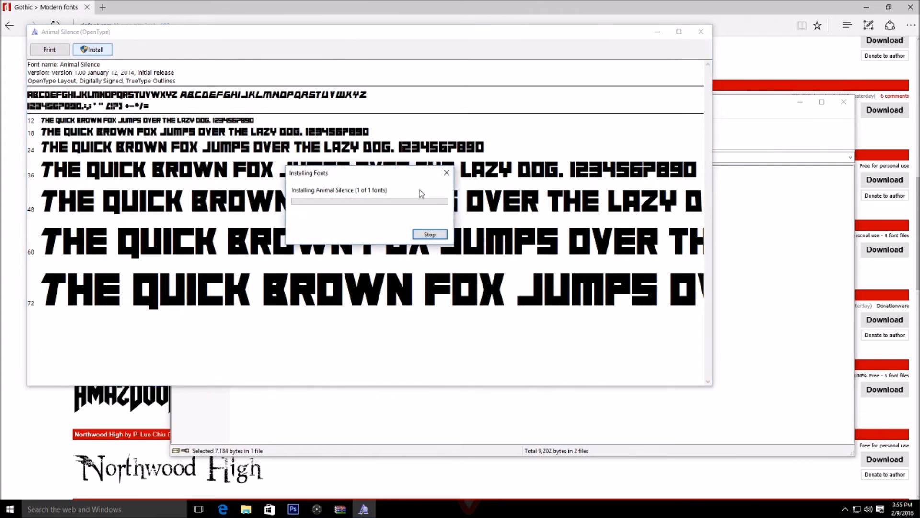
left_click(701, 32)
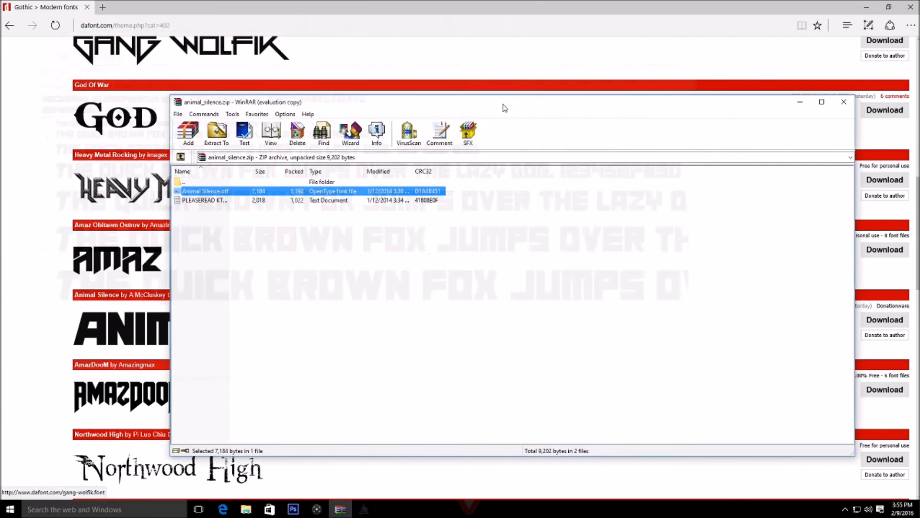
left_click(843, 102)
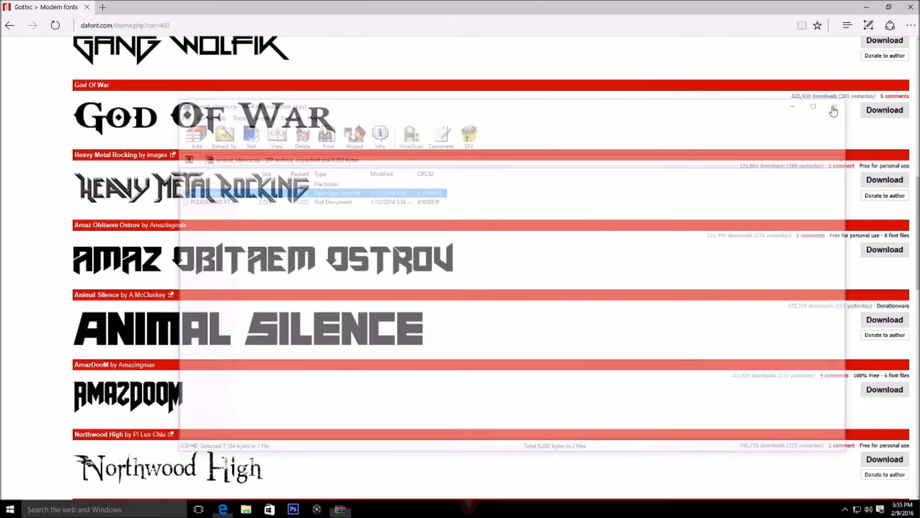
Switch back to Photoshop and add the text HOW TO in the Animal Silence font over the orange area.
left_click(293, 509)
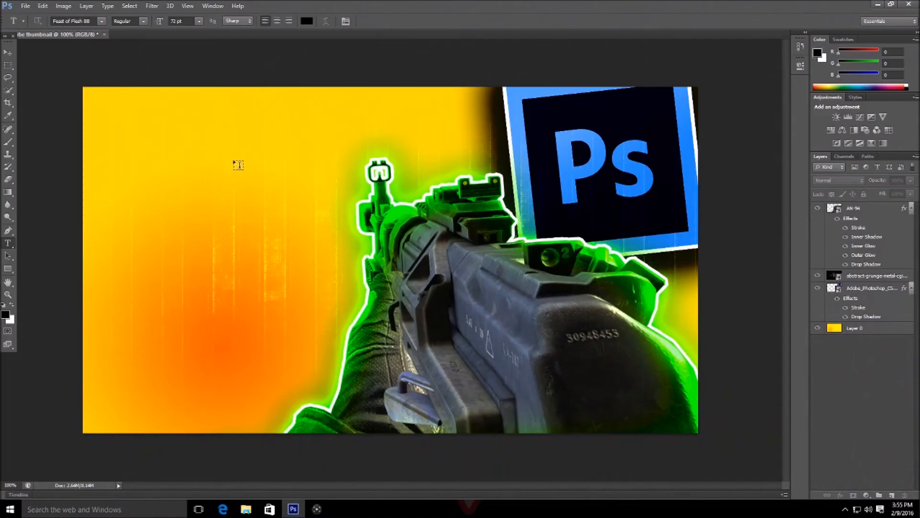
left_click(73, 20)
type("Animal Silence")
left_click(167, 278)
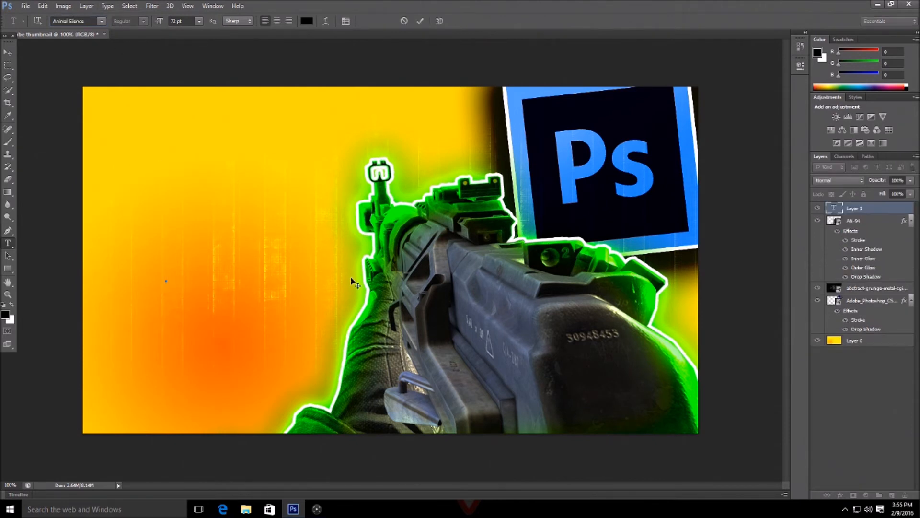
type("HOW ")
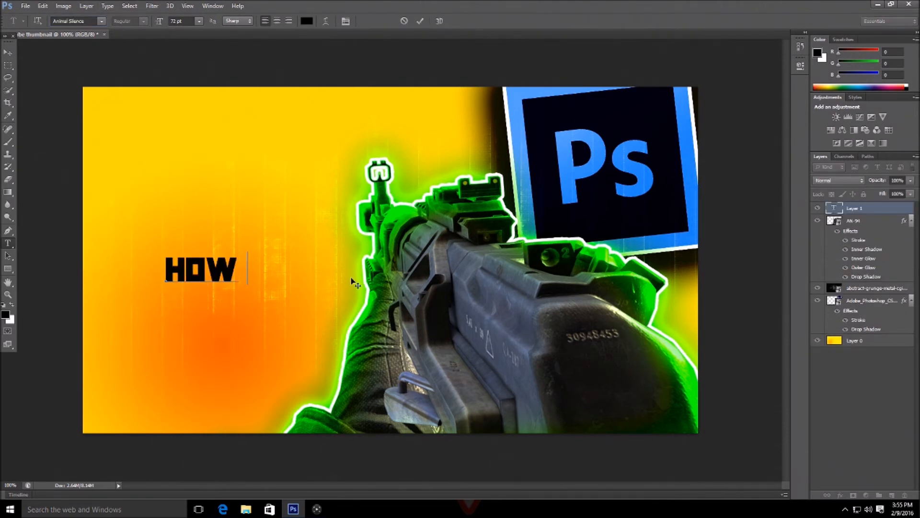
type("TO")
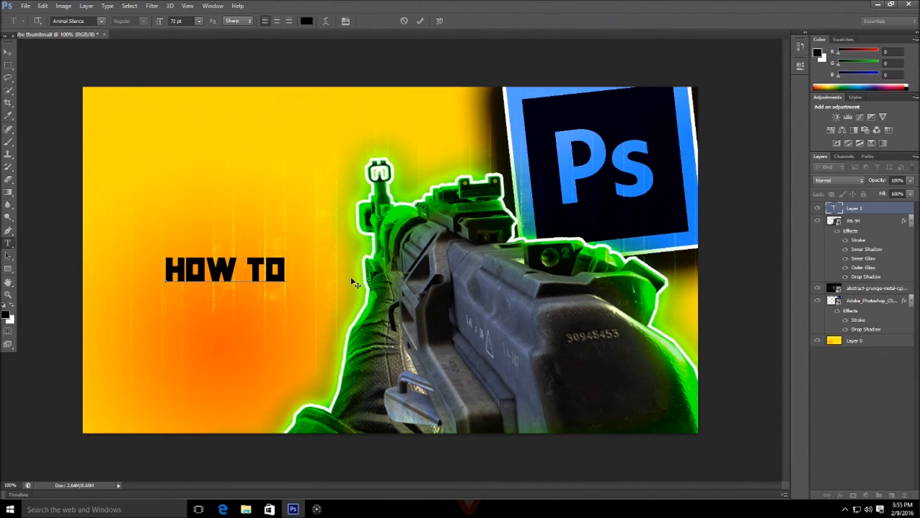
left_click(421, 21)
Enlarge the HOW TO text, tilt it slightly upward and place it in the canvas's upper-left area.
key("ctrl+t")
left_click_drag(296, 250, 319, 110)
left_click_drag(310, 143, 295, 173)
key("Return")
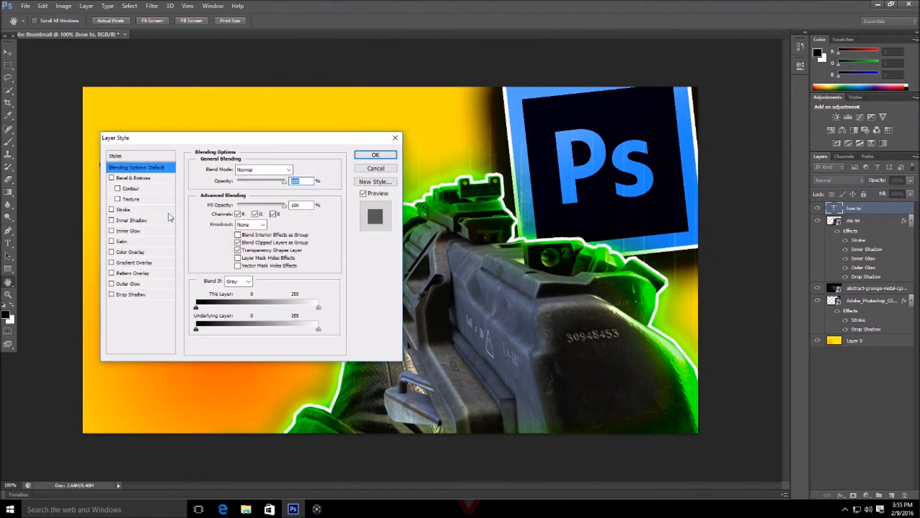
Add a white (ffffff) outside stroke to the HOW TO text layer, keeping the text in view.
left_click(112, 211)
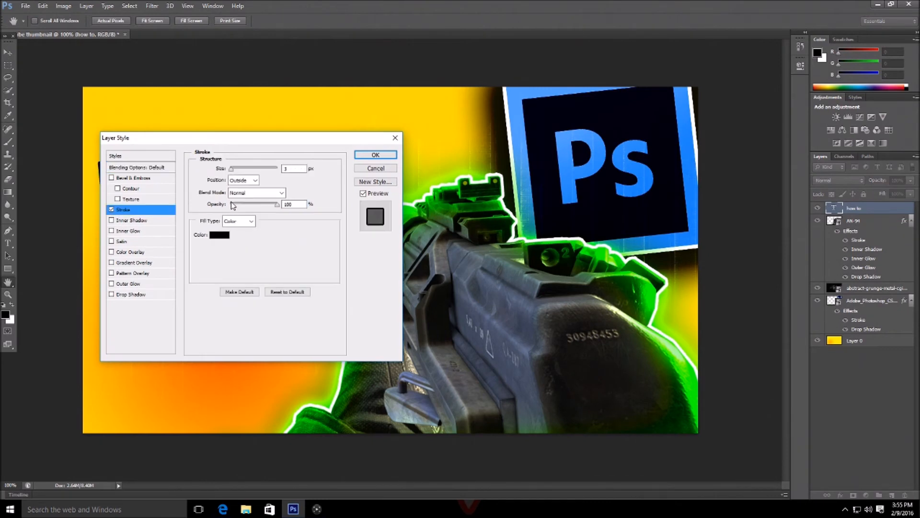
left_click(222, 237)
left_click(332, 138)
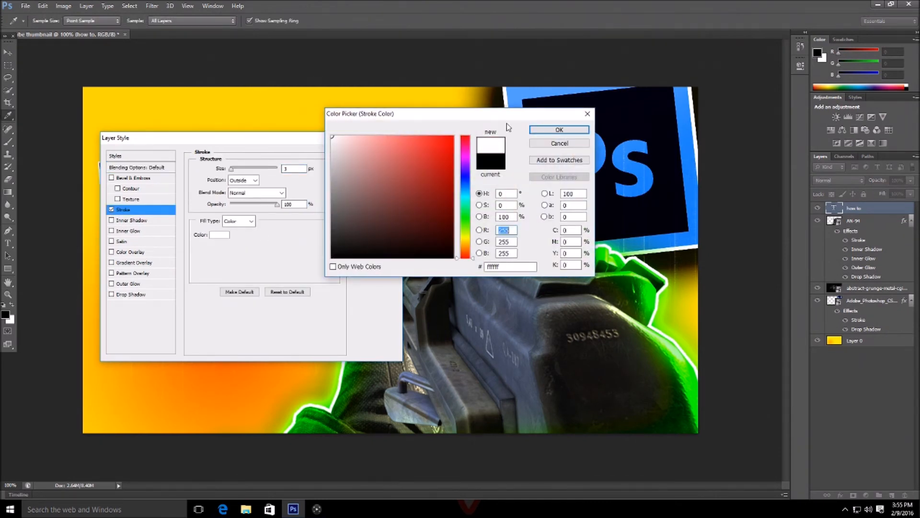
left_click(566, 130)
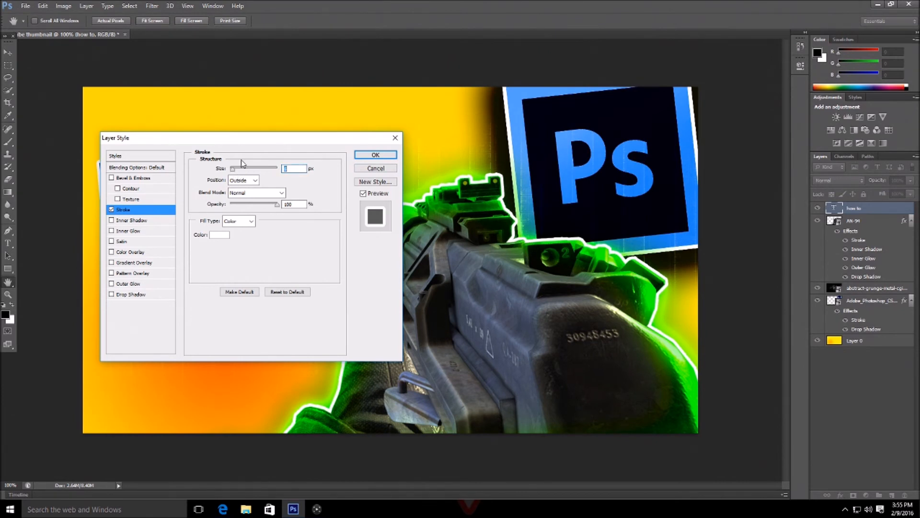
left_click_drag(263, 135, 546, 132)
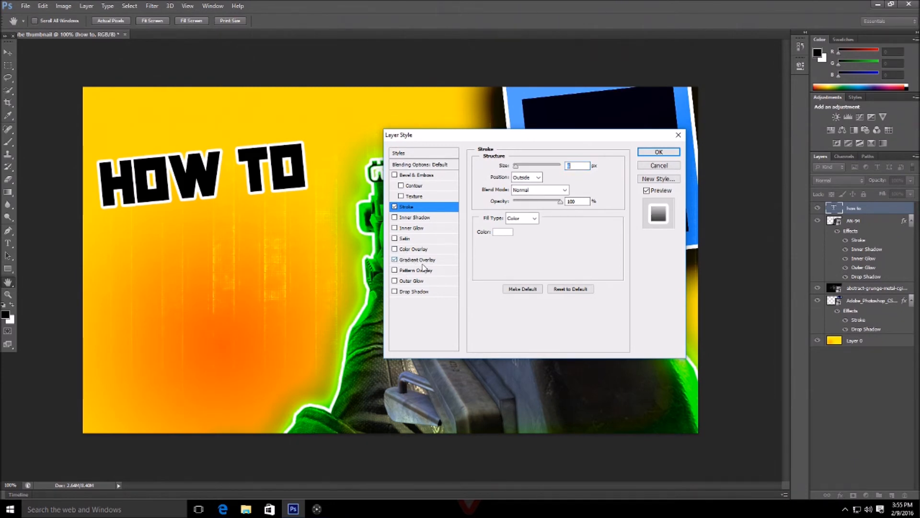
Add a gradient overlay to the HOW TO text and set its starting colour stop to green, RGB 84, 255, 0.
left_click(424, 261)
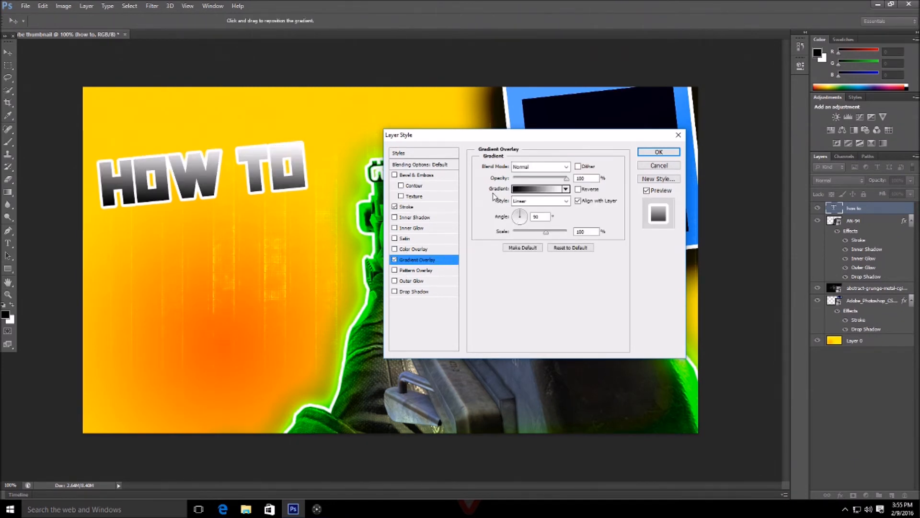
left_click(552, 190)
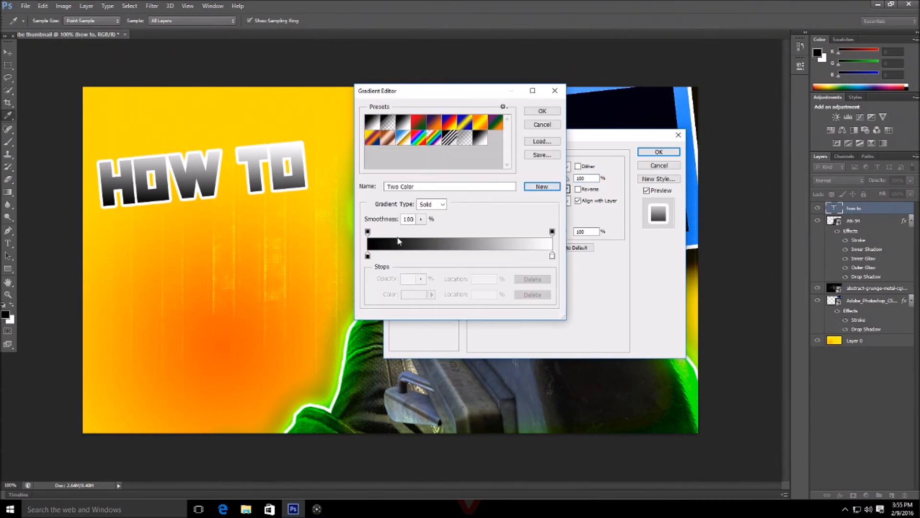
double_click(368, 257)
left_click_drag(373, 246, 460, 113)
left_click(466, 225)
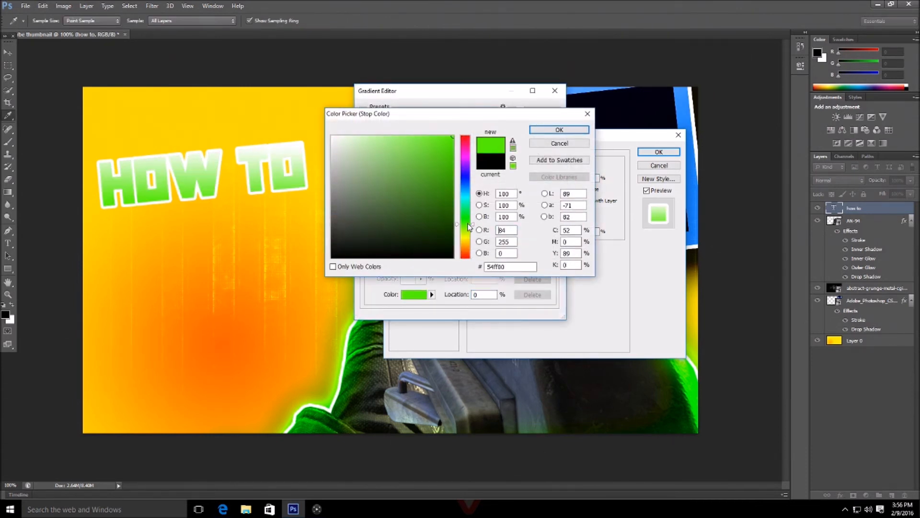
left_click(559, 130)
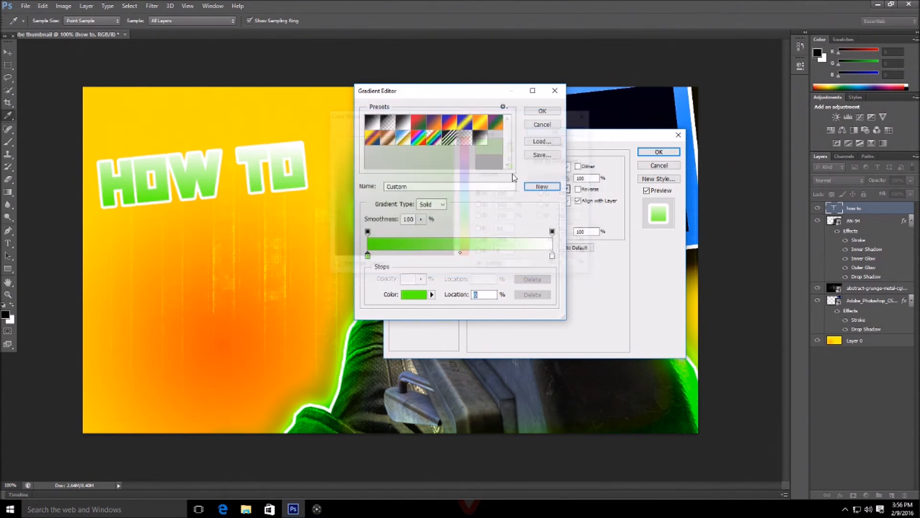
Set the text gradient's end colour stop to yellow, RGB 234, 255, 0, and accept the gradient.
double_click(553, 257)
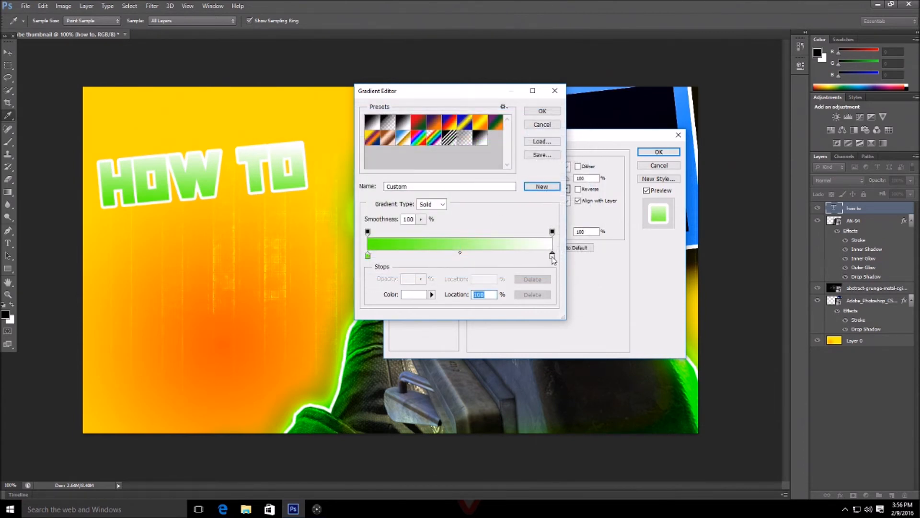
left_click_drag(406, 226, 454, 136)
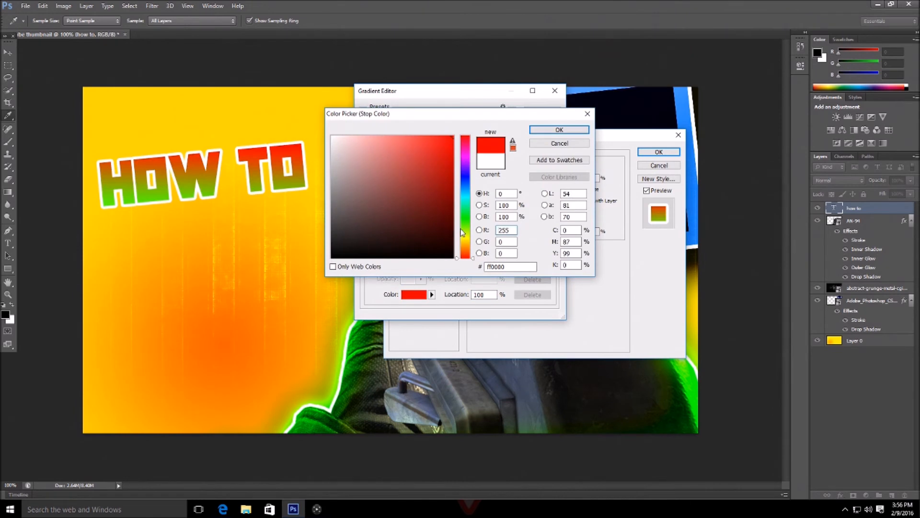
left_click(462, 228)
mouse_move(467, 227)
left_mouse_down()
mouse_move(473, 200)
mouse_move(476, 240)
left_mouse_up()
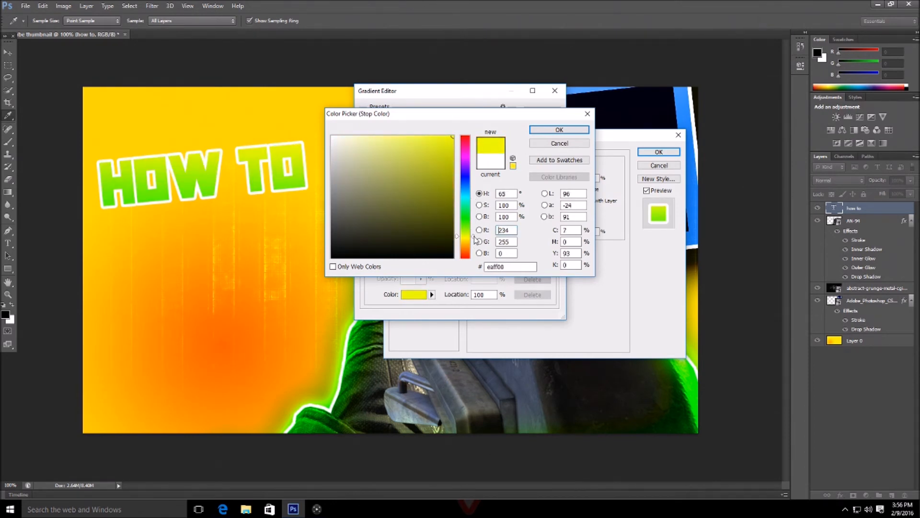
left_click(547, 133)
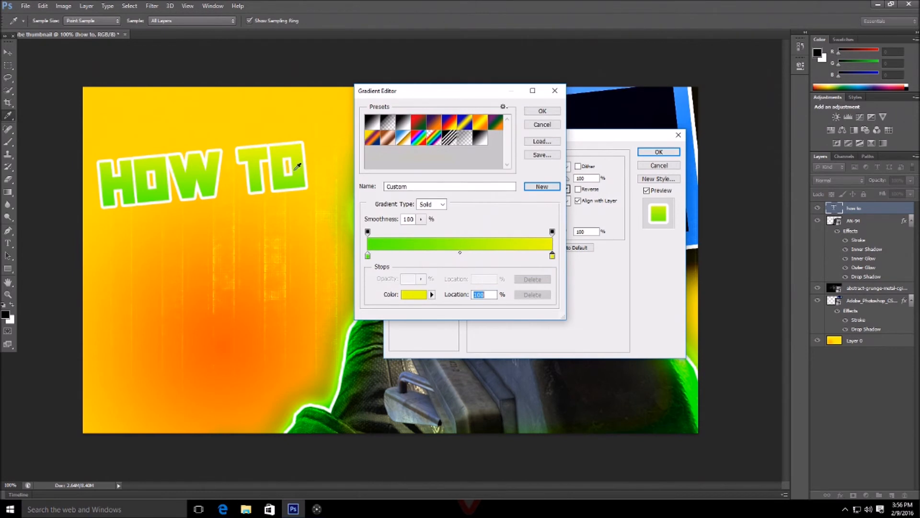
left_click(542, 111)
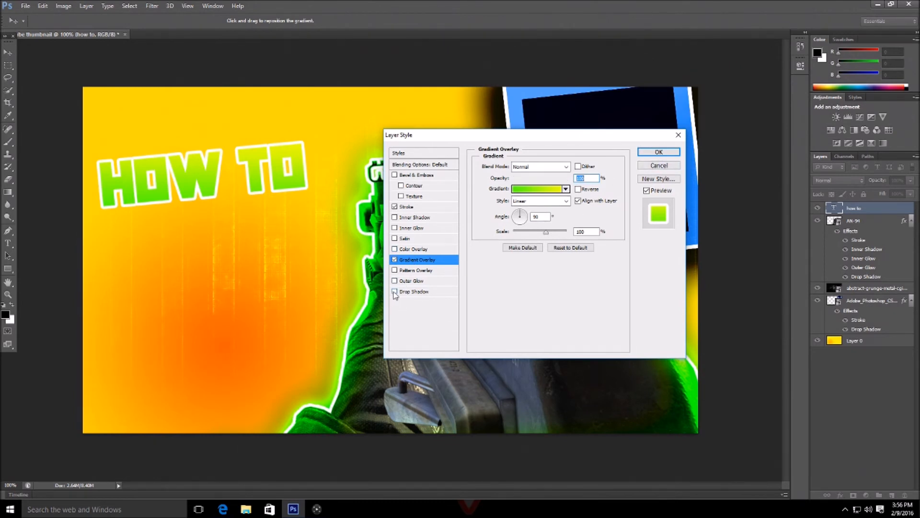
Add a soft drop shadow to the HOW TO text and apply the layer style.
left_click(422, 291)
left_click_drag(516, 209, 525, 230)
left_click(659, 152)
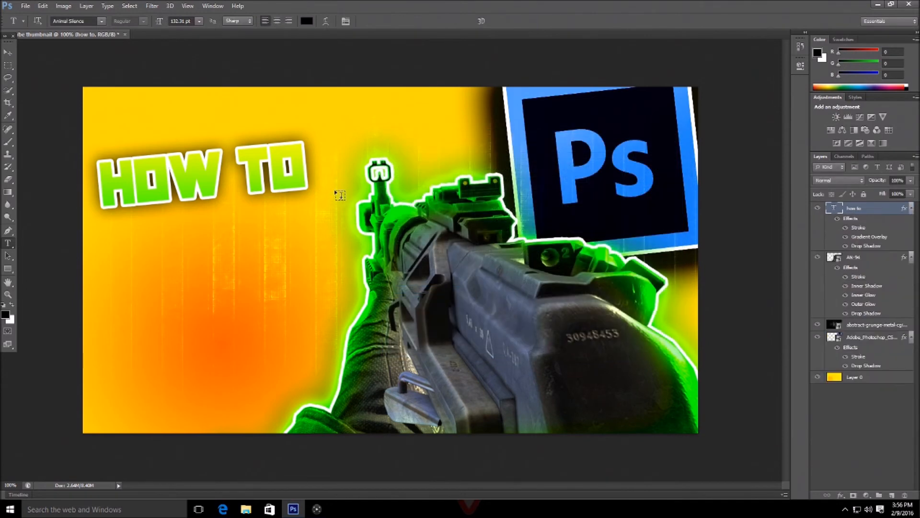
Add a separate text layer reading MAKE A below the HOW TO text.
left_click(203, 302)
type("MKA")
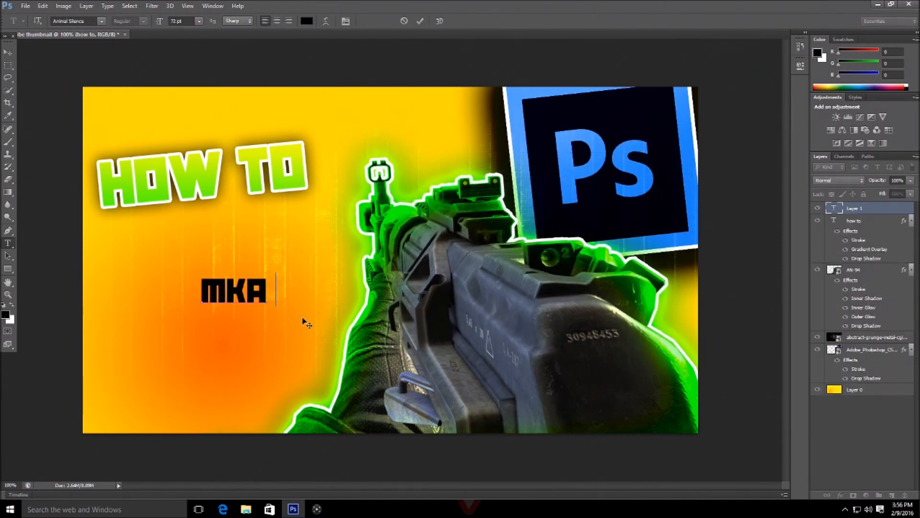
key("BackSpace")
key("BackSpace")
type("AKE")
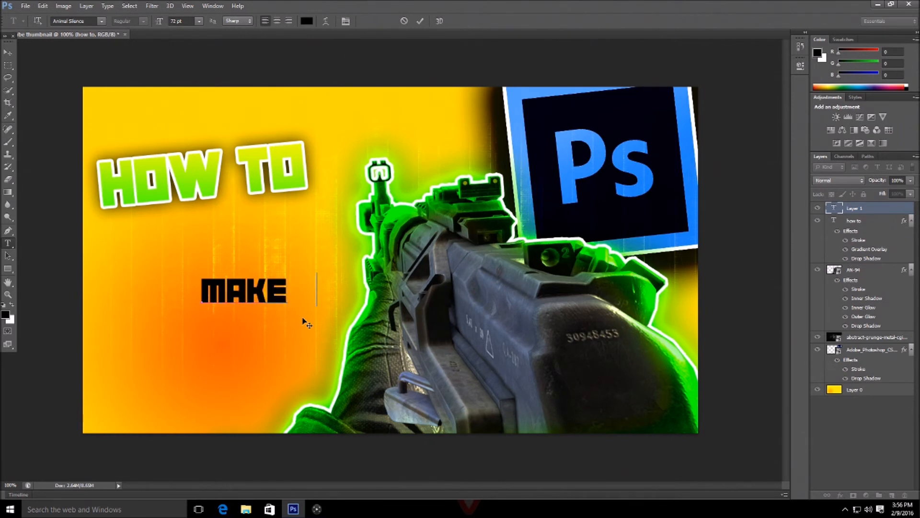
type(" A")
left_click(421, 21)
Scale the MAKE A text to about 166%, rotate it about -5° and place it directly beneath HOW TO.
key("ctrl+t")
left_click_drag(326, 274, 260, 211)
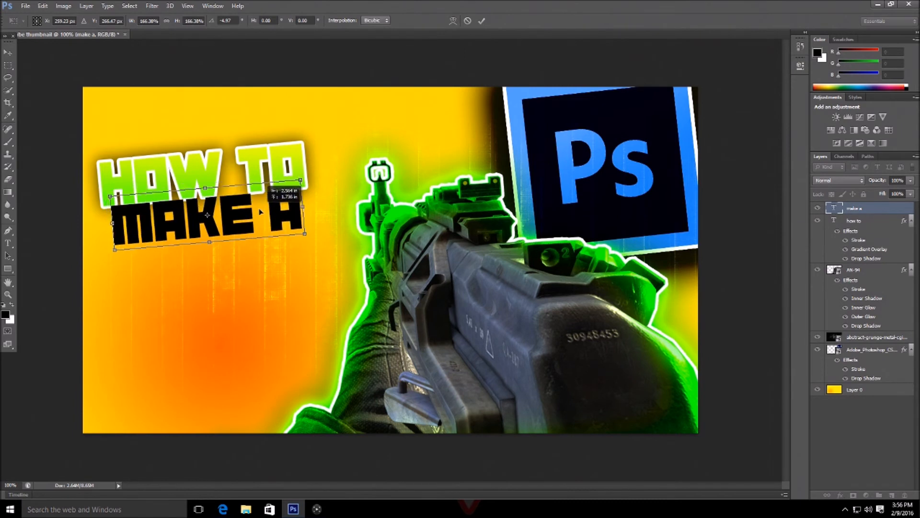
key("Return")
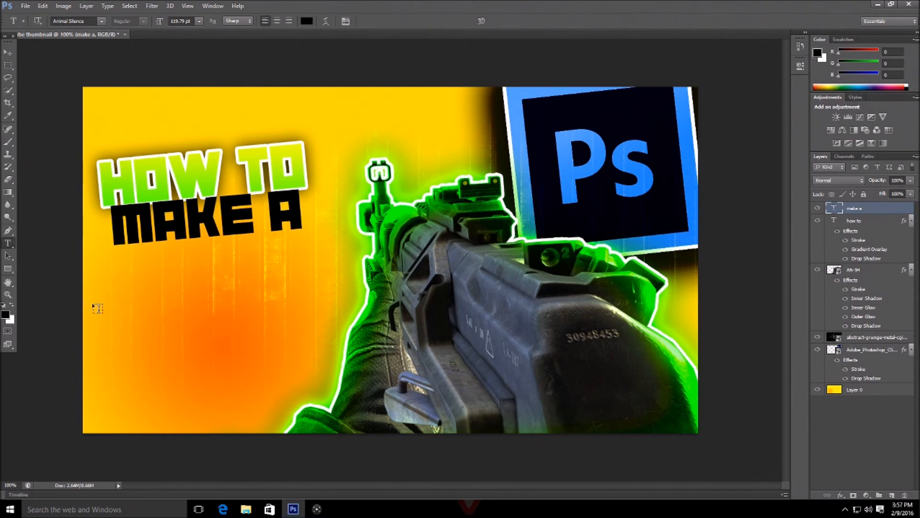
Add the text YOUTUBE on its own layer, then enlarge, tilt and fit it directly beneath MAKE A.
left_click(149, 316)
type("YOUTUBE")
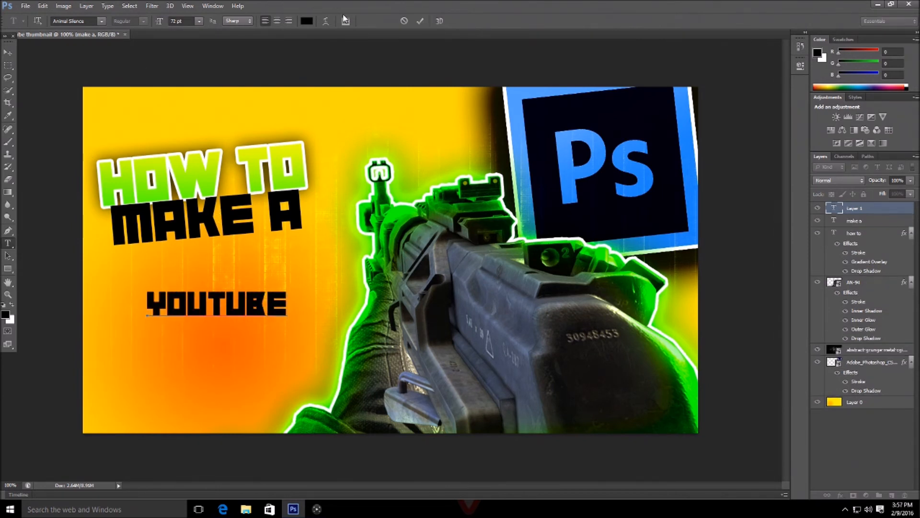
left_click(420, 21)
key("ctrl+t")
left_click_drag(287, 272, 290, 256)
key("Return")
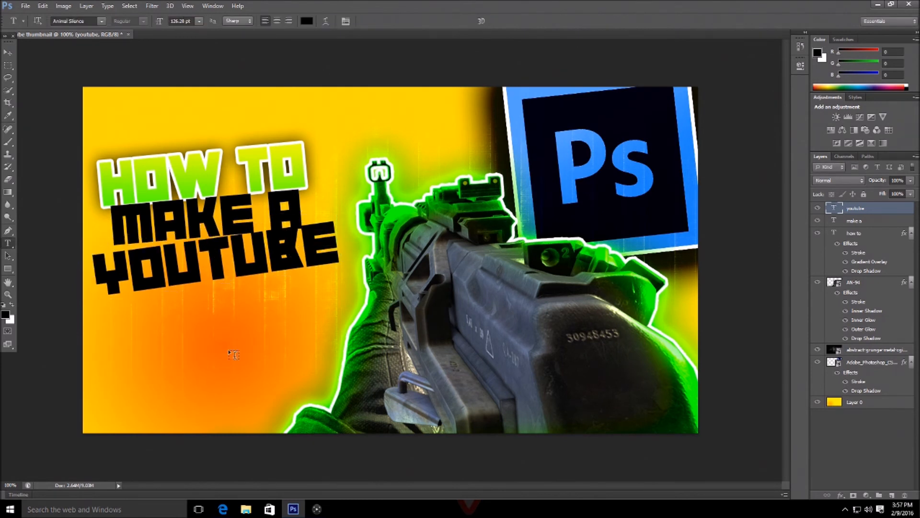
Add a separate text layer reading THUMBNAIL below the YOUTUBE text.
left_click(210, 355)
type("thumbnail")
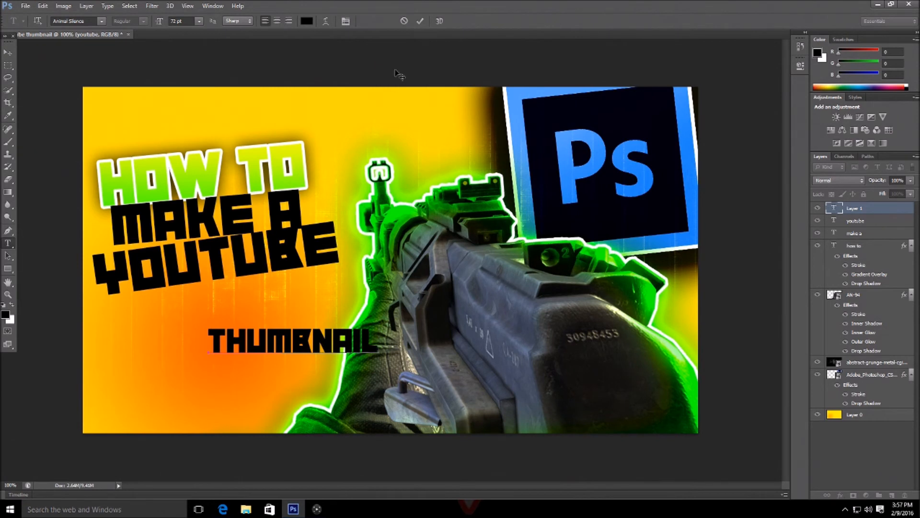
left_click(420, 22)
Scale the THUMBNAIL text to about 161%, rotate it about -7° and place it beneath YOUTUBE.
key("ctrl+t")
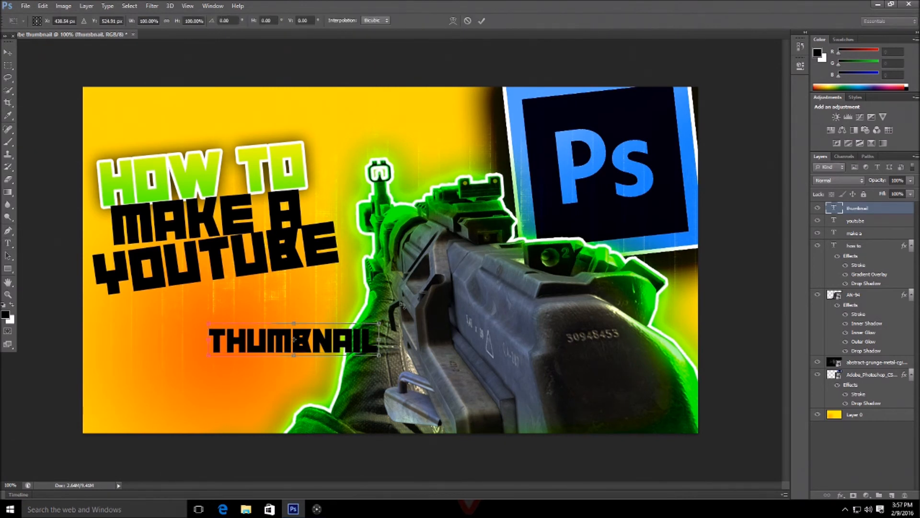
left_click_drag(392, 306, 297, 305)
left_click_drag(343, 264, 369, 255)
left_click_drag(340, 297, 327, 306)
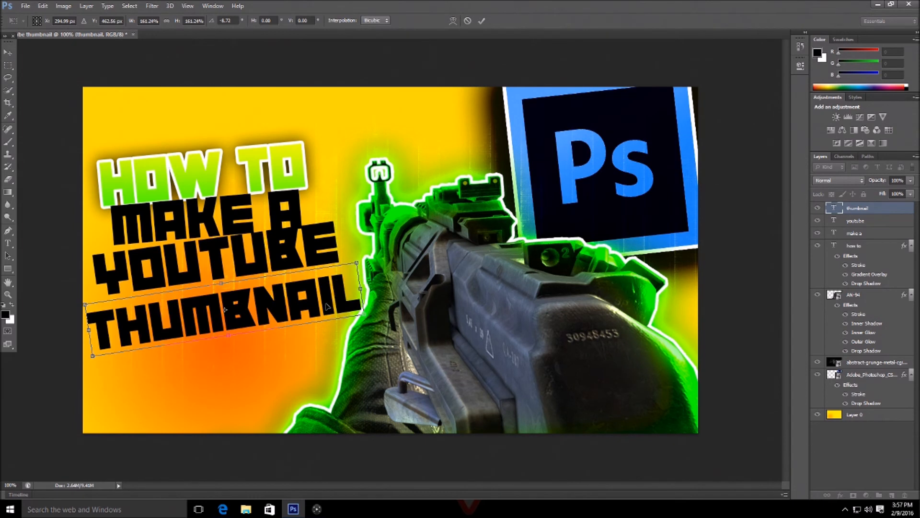
key("Return")
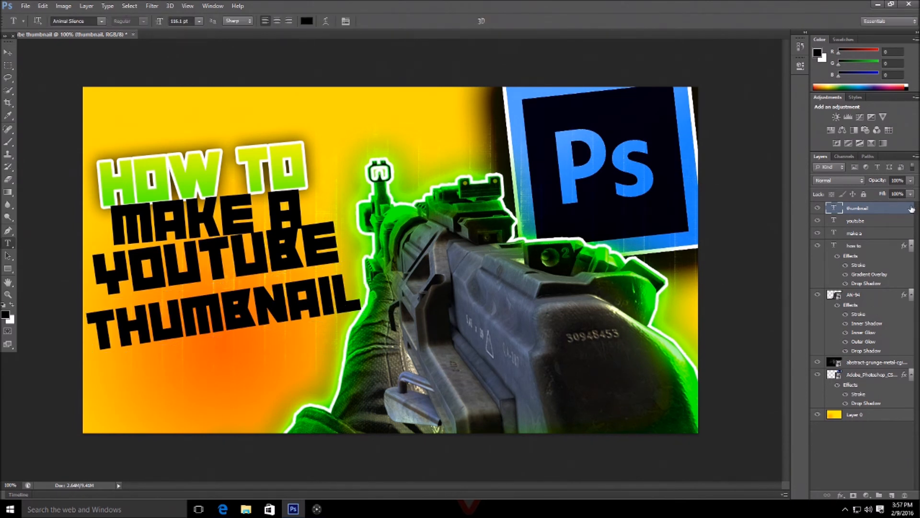
Give the MAKE A text layer a white outside stroke, slightly thicker than the default.
double_click(900, 234)
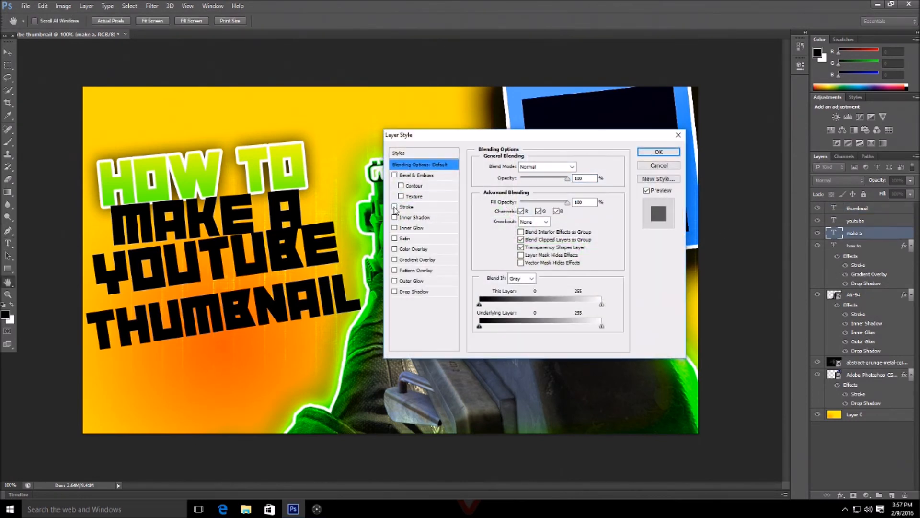
left_click(394, 207)
left_click(447, 207)
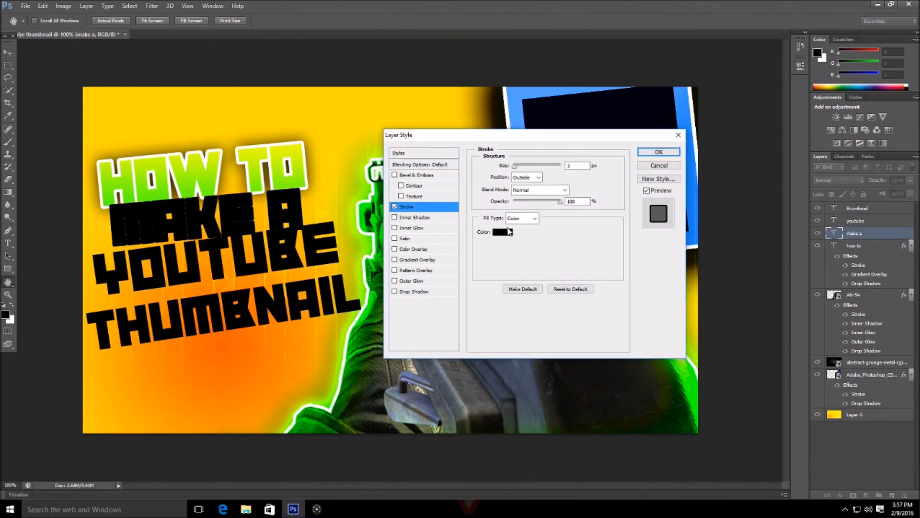
left_click(502, 232)
left_click(332, 137)
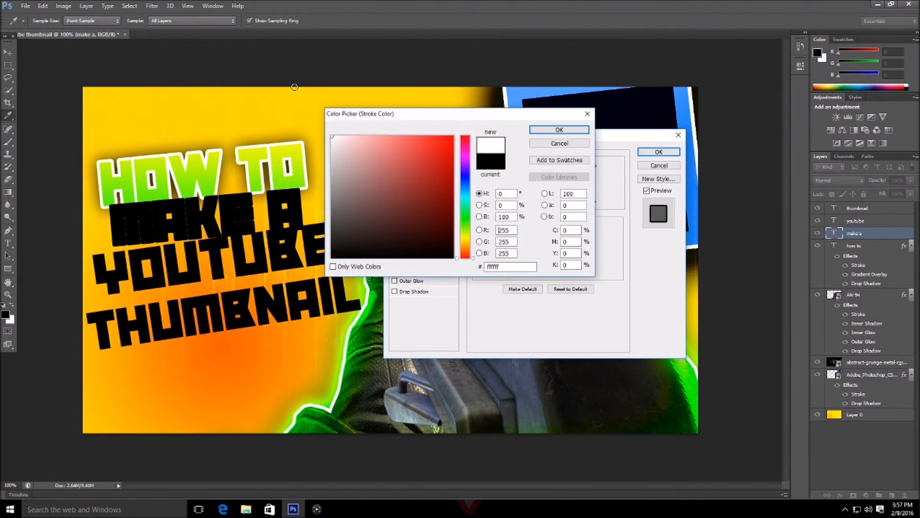
left_click(568, 135)
left_click_drag(515, 167, 517, 169)
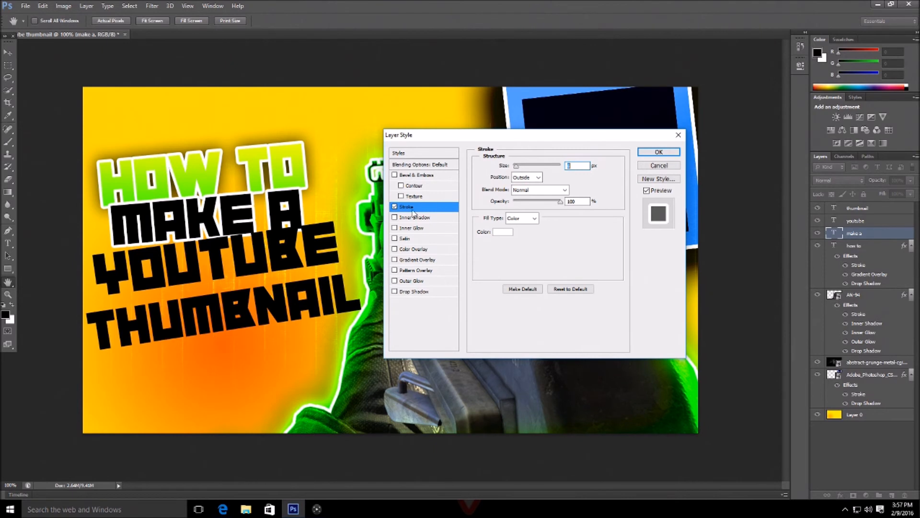
Add a gradient overlay to the MAKE A text and set its starting colour stop to bright green (RGB 120, 255, 0).
left_click(396, 260)
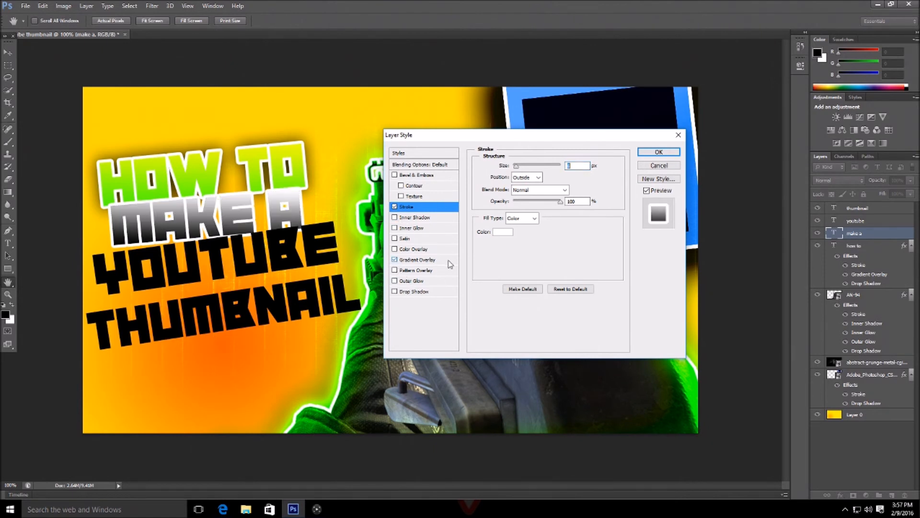
left_click(530, 189)
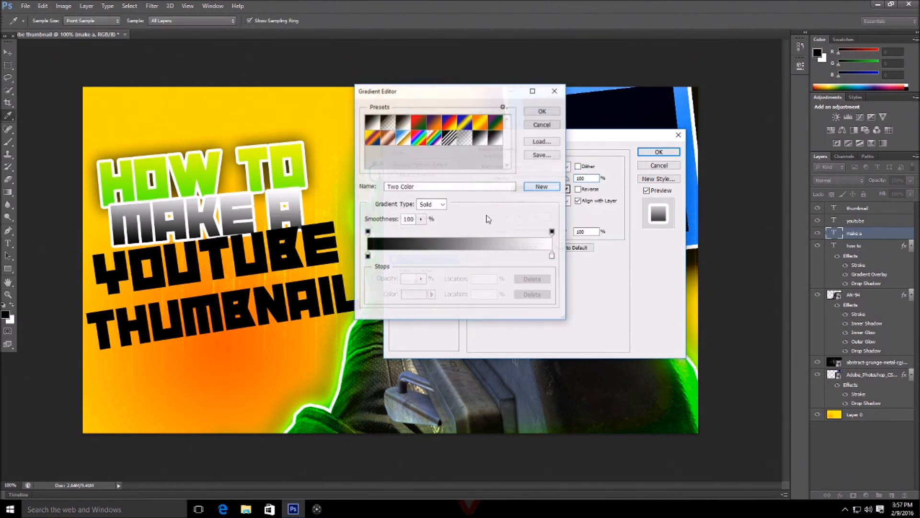
double_click(367, 257)
left_click_drag(372, 207, 538, 58)
left_click_drag(465, 235, 465, 226)
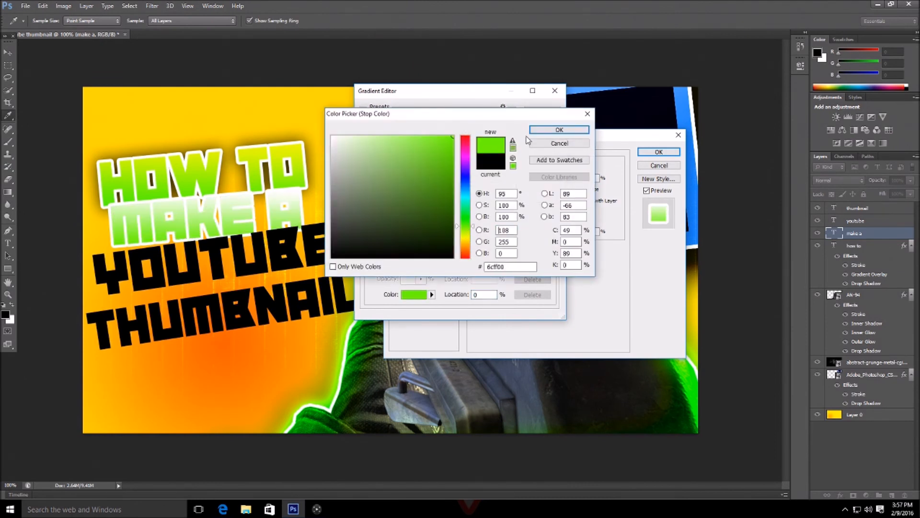
left_click_drag(466, 231, 471, 225)
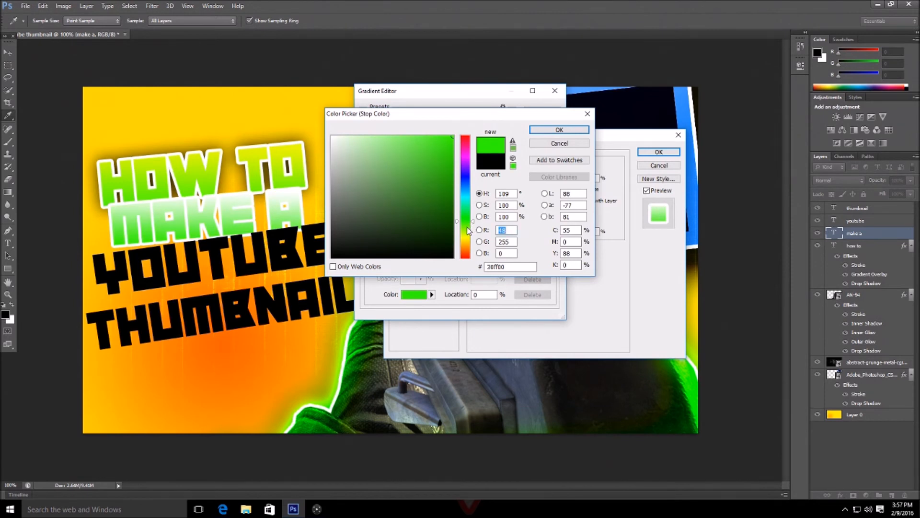
type("120")
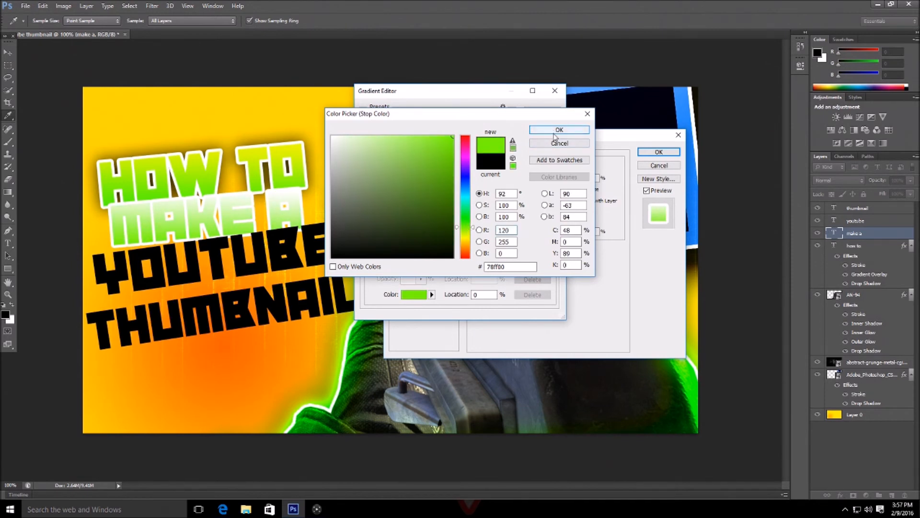
left_click(559, 130)
Set the end colour stop of the MAKE A gradient to yellow (RGB 252, 255, 0) and accept the gradient.
double_click(552, 259)
left_click_drag(415, 230, 496, 57)
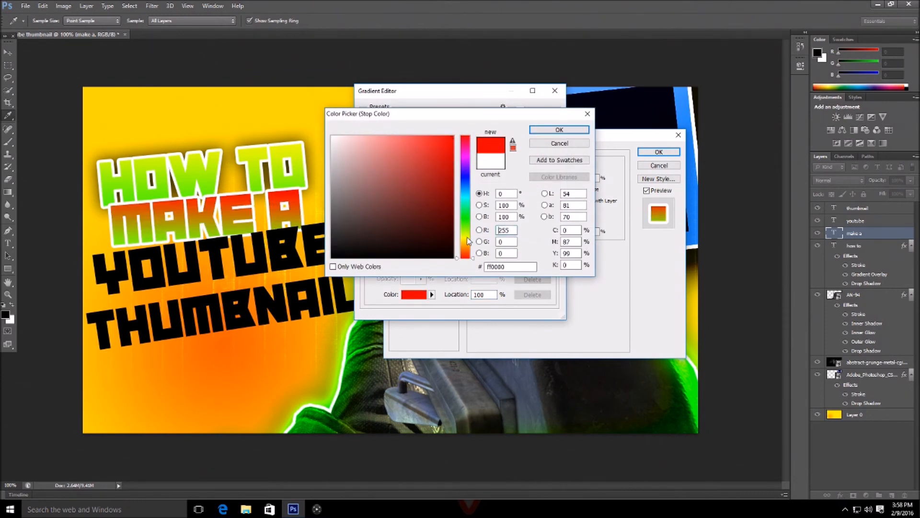
left_click(467, 237)
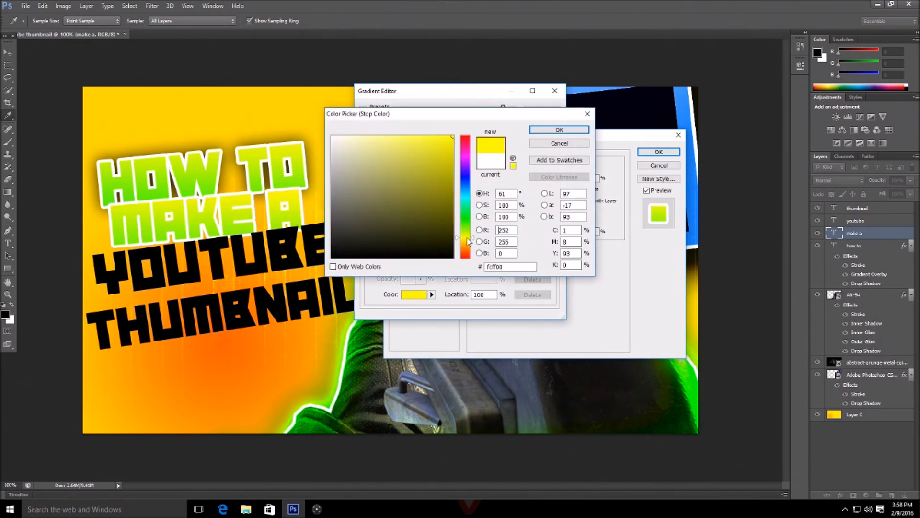
left_click(543, 133)
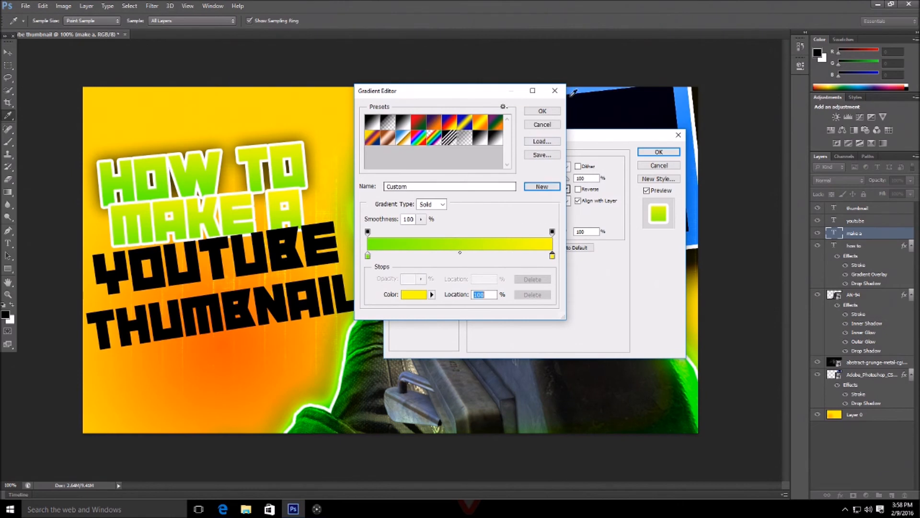
left_click(542, 111)
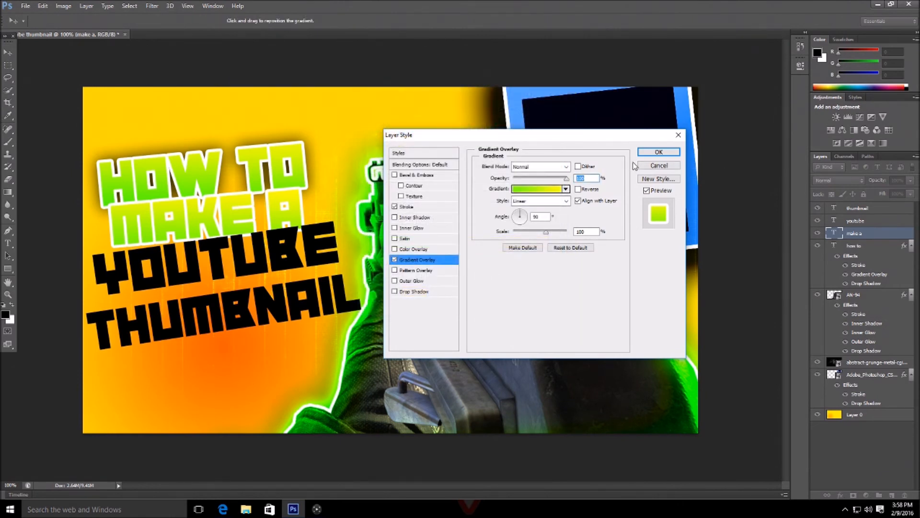
Add a soft, widened drop shadow to the MAKE A text and apply the layer style.
left_click(437, 292)
left_click_drag(515, 219, 527, 229)
left_click(659, 152)
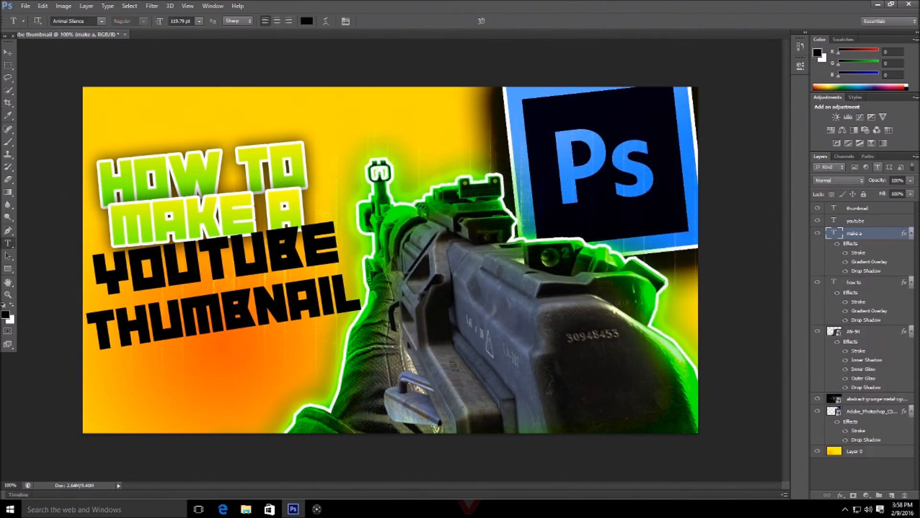
Give the YOUTUBE text layer a slightly thickened white outside stroke.
left_click(908, 222)
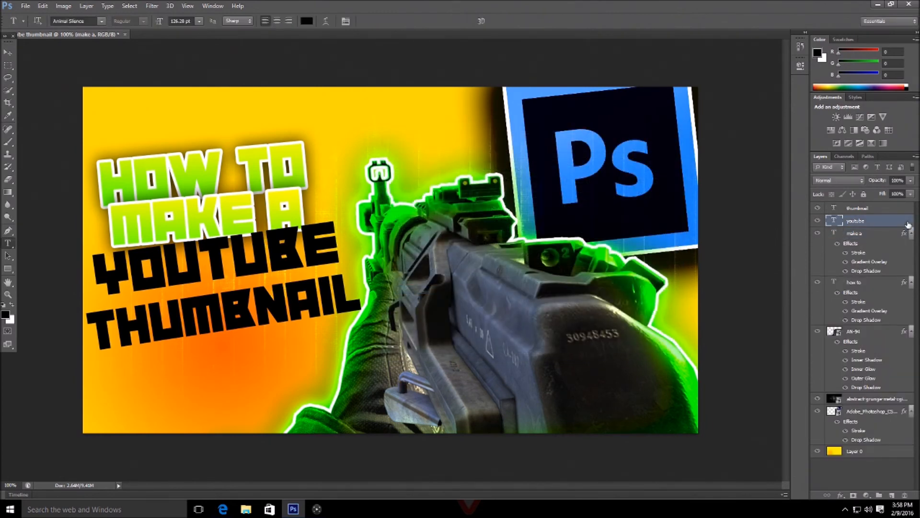
double_click(907, 223)
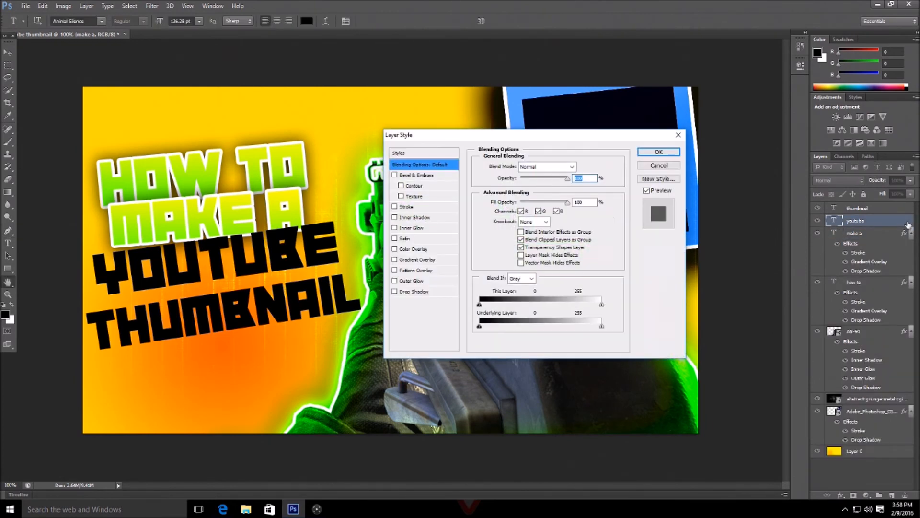
left_click(394, 207)
left_click(454, 207)
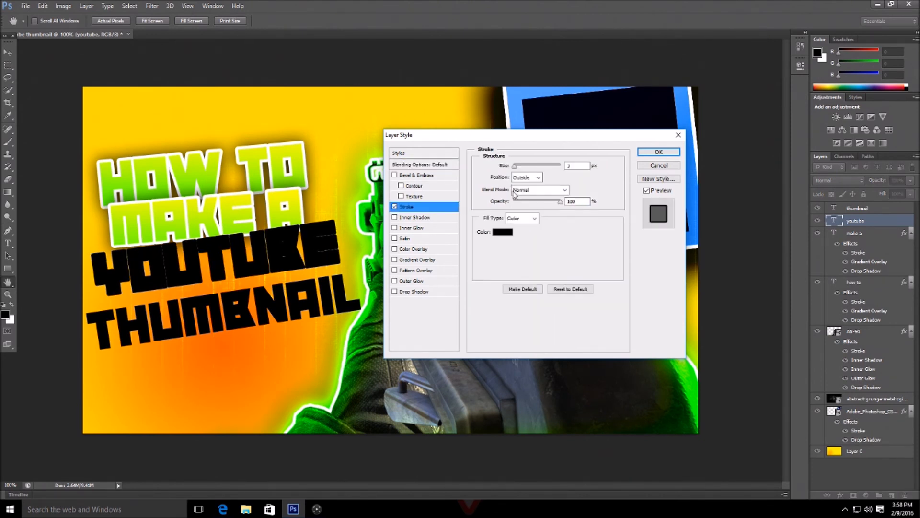
left_click_drag(516, 169, 518, 167)
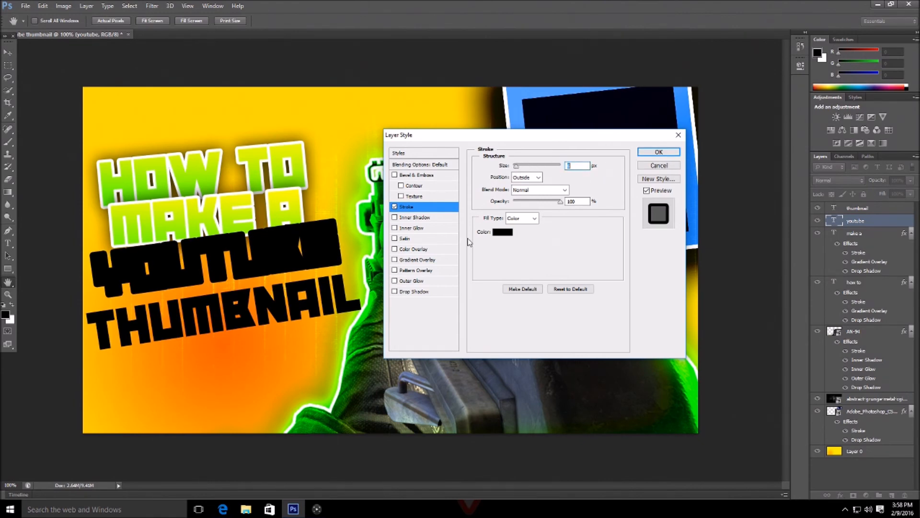
left_click(508, 233)
left_click_drag(361, 212, 301, 107)
left_click(559, 129)
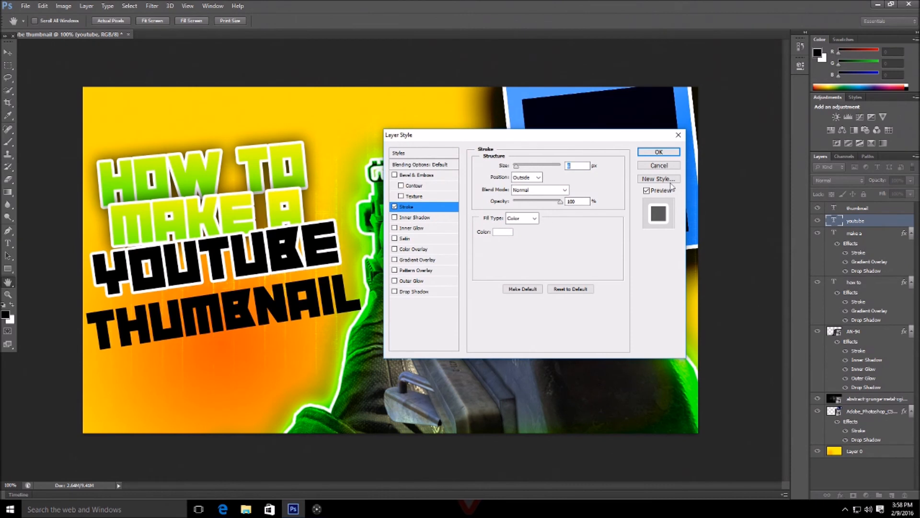
Add a gradient overlay to the YOUTUBE text and set its starting colour stop to bright green.
left_click(394, 260)
left_click(416, 259)
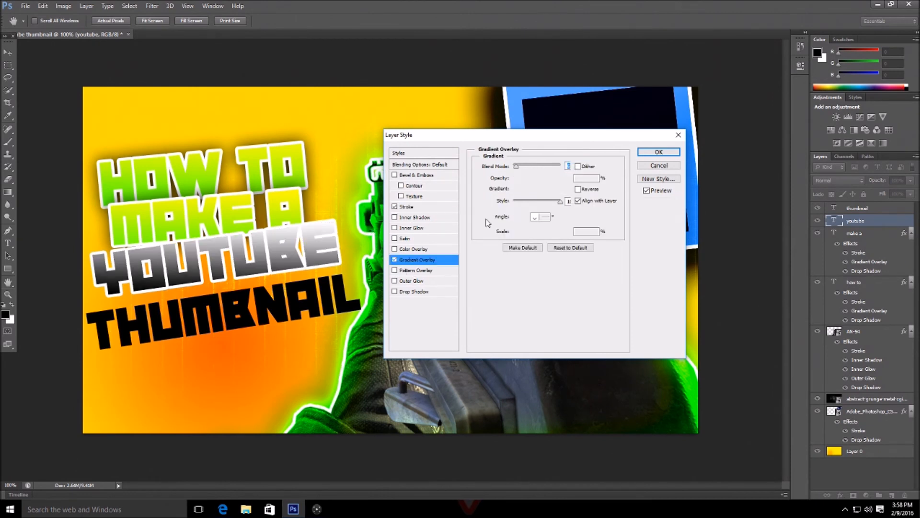
left_click(529, 192)
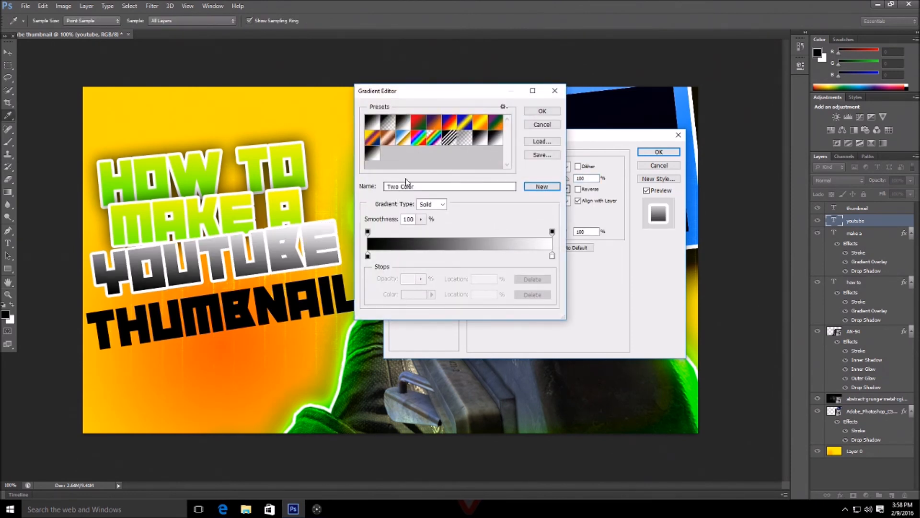
double_click(368, 257)
left_click_drag(382, 212, 505, 68)
left_click(465, 229)
left_click(551, 130)
Set the end colour stop of the YOUTUBE gradient to slightly greenish yellow and accept the gradient.
double_click(552, 257)
left_click_drag(450, 207, 472, 123)
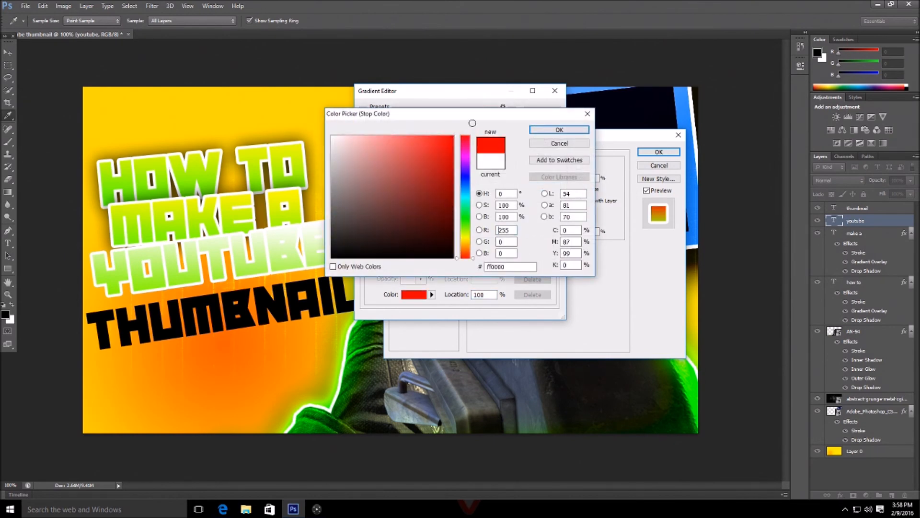
left_click(469, 240)
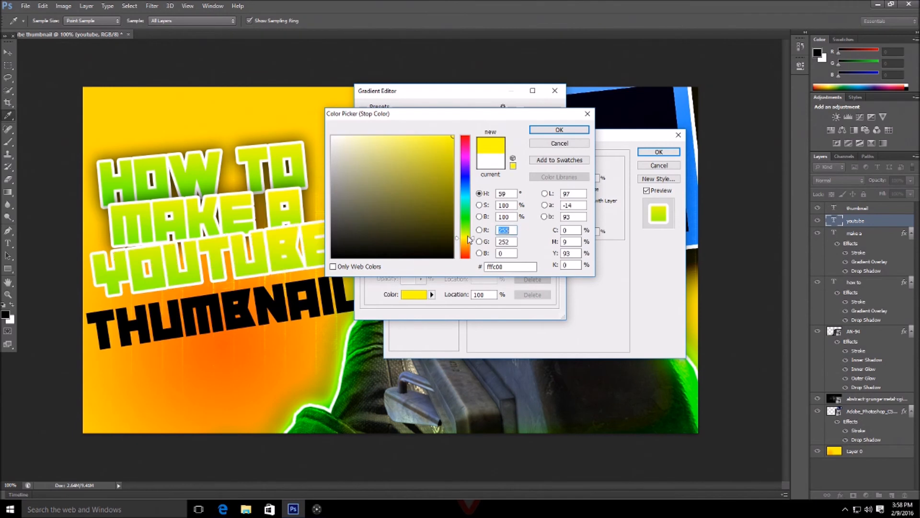
left_click_drag(472, 239, 473, 236)
left_click(569, 134)
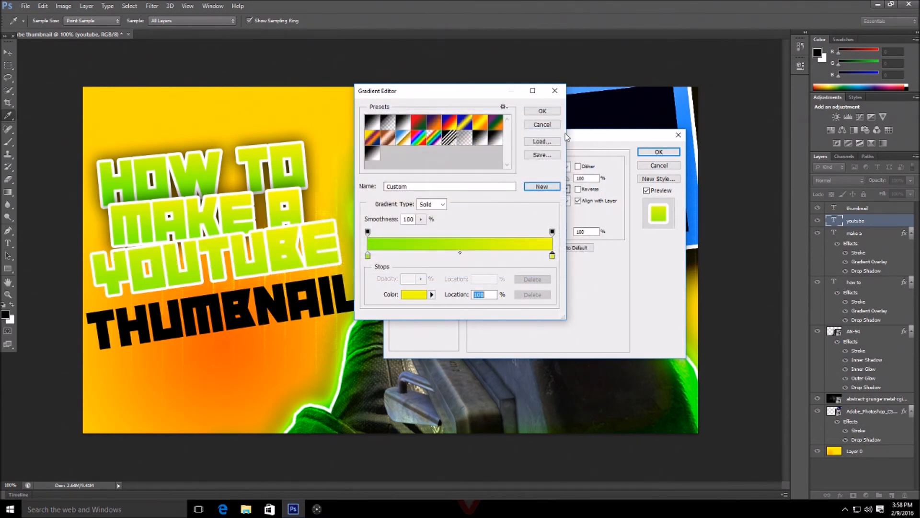
left_click(542, 112)
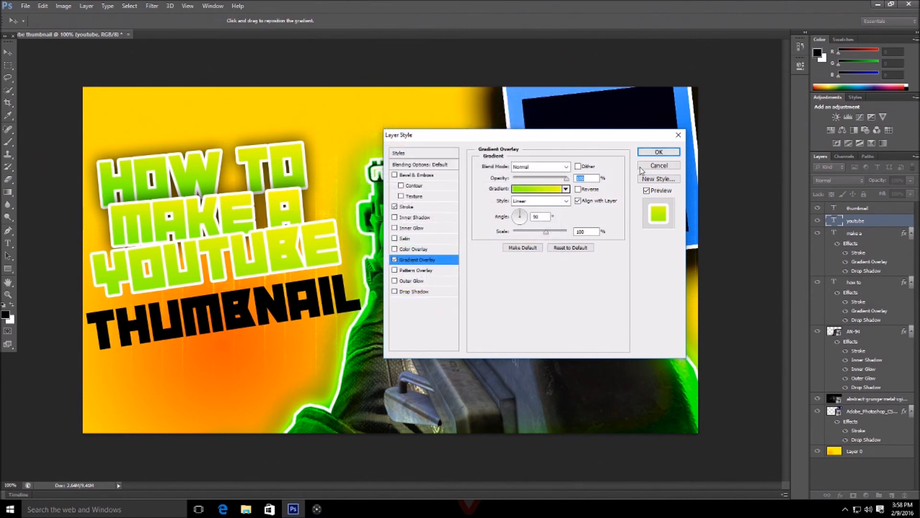
Add a drop shadow with 21% spread and 54 px size to the YOUTUBE text and apply the layer style.
left_click(440, 293)
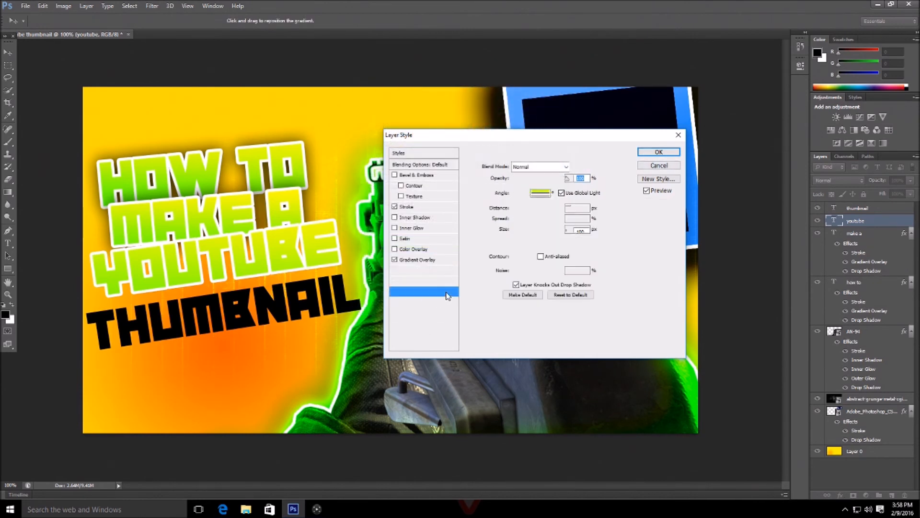
left_click_drag(514, 220, 527, 230)
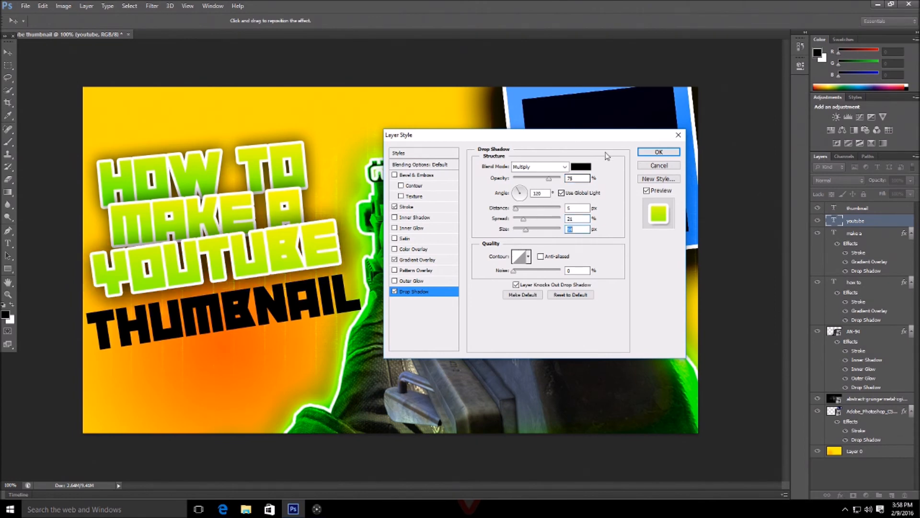
left_click(659, 151)
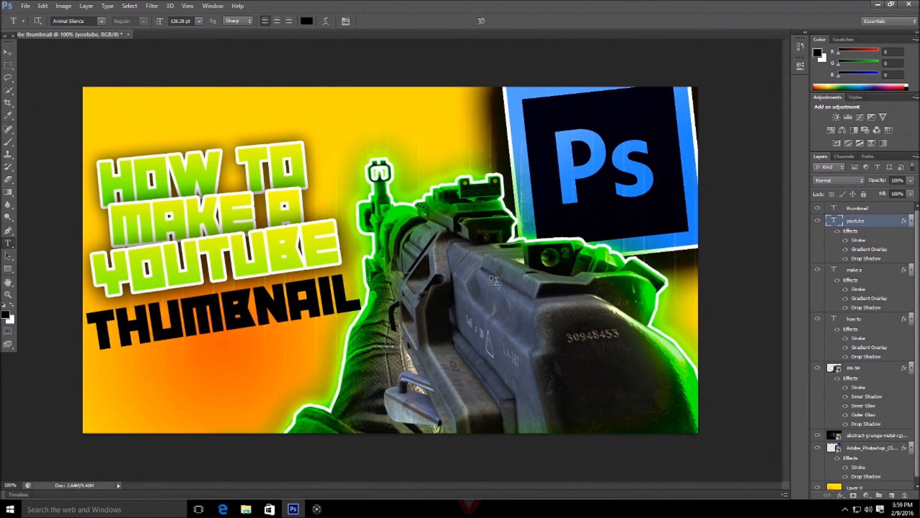
Move the YOUTUBE text slightly down, away from MAKE A, using the Move tool.
left_click(7, 56)
left_click_drag(227, 234, 218, 242)
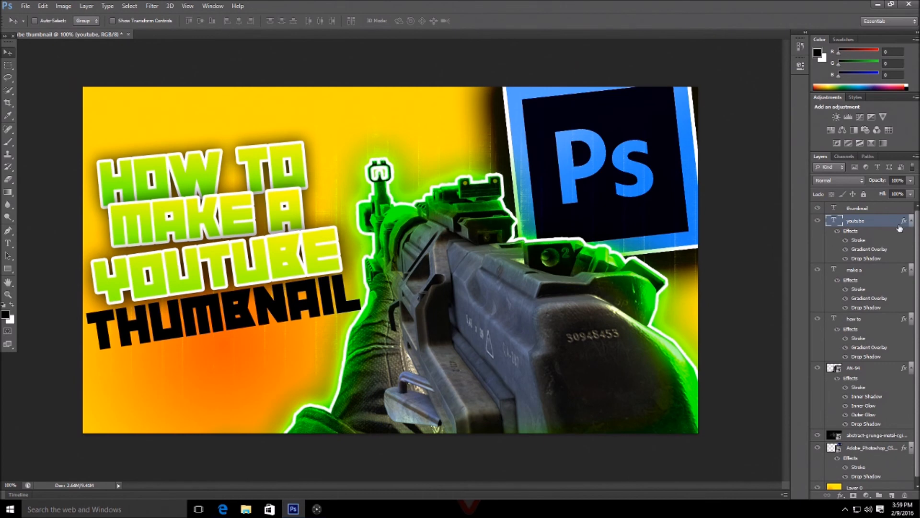
Slightly reduce the size of the YOUTUBE text's drop shadow and apply the layer style.
double_click(847, 231)
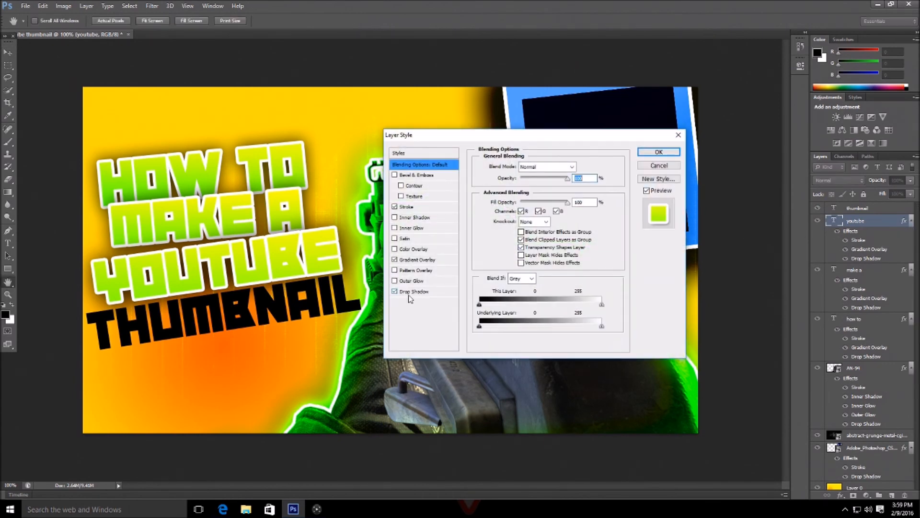
left_click(444, 292)
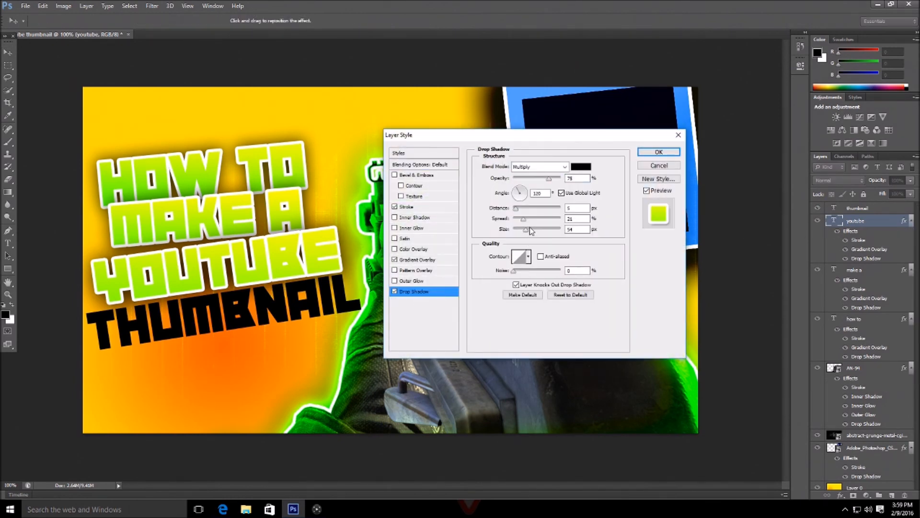
mouse_move(527, 230)
left_mouse_down()
mouse_move(562, 233)
mouse_move(524, 232)
left_mouse_up()
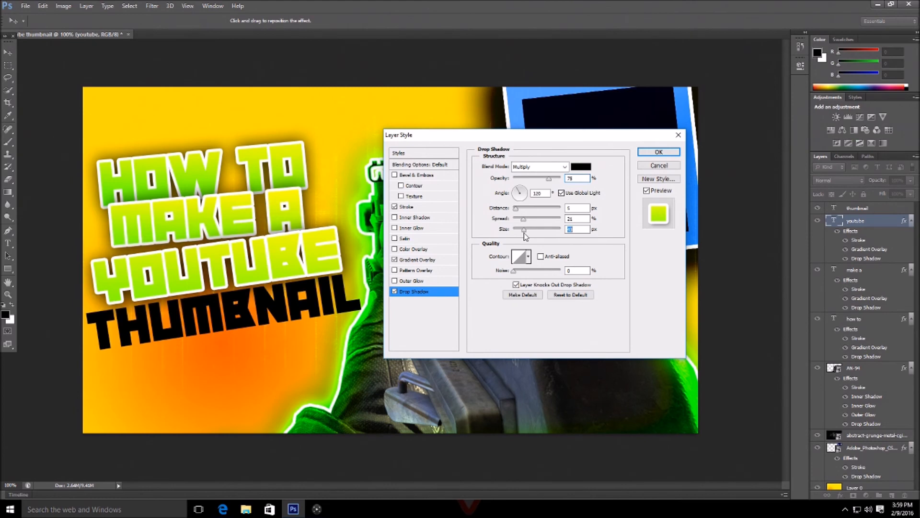
left_click(650, 152)
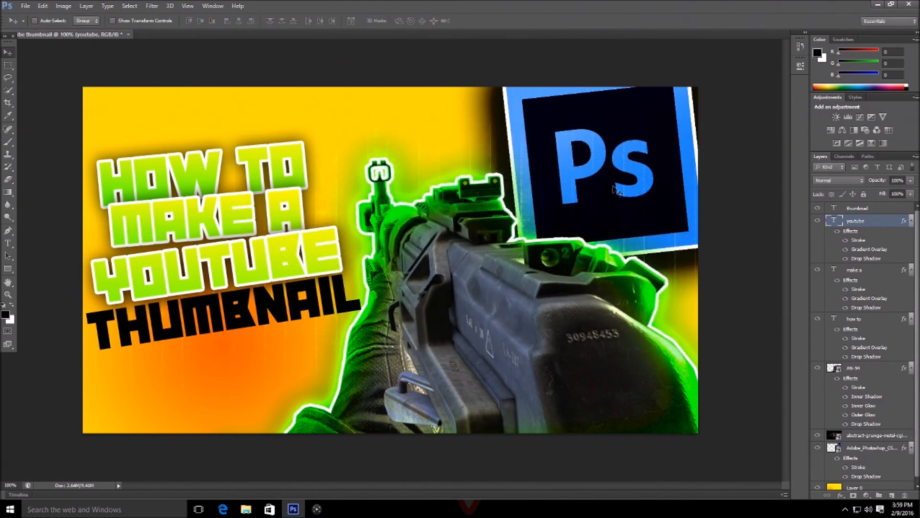
Add an outside stroke in white (ffffff) to the THUMBNAIL text and thicken it to match the lines above.
left_click(901, 214)
double_click(901, 214)
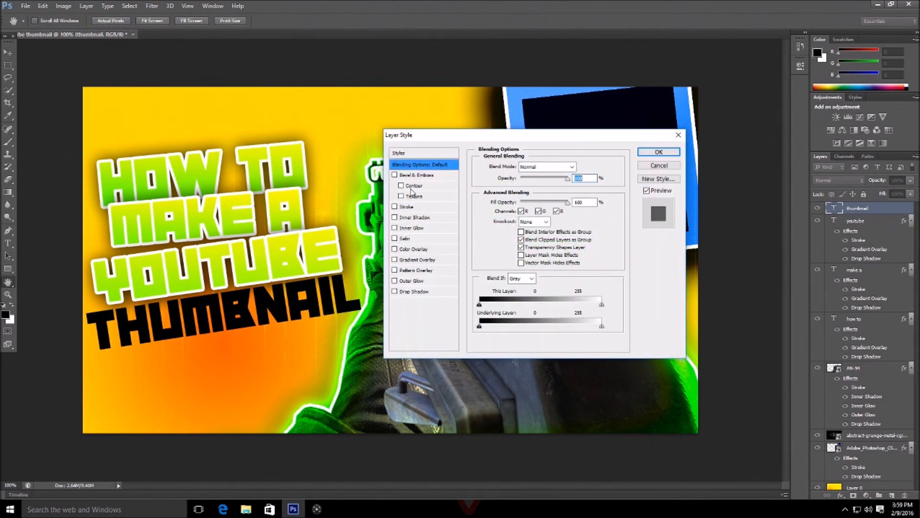
left_click(395, 206)
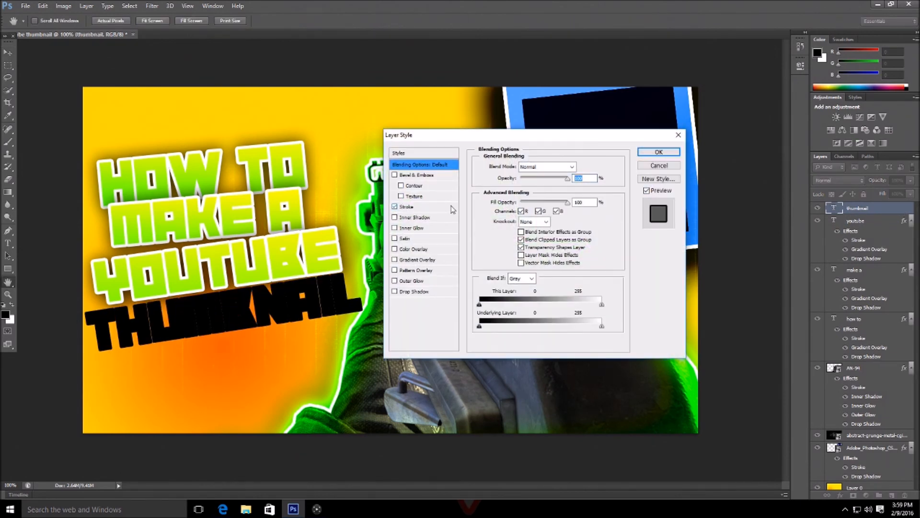
left_click(452, 207)
left_click(495, 233)
type("ffffff")
left_click(544, 130)
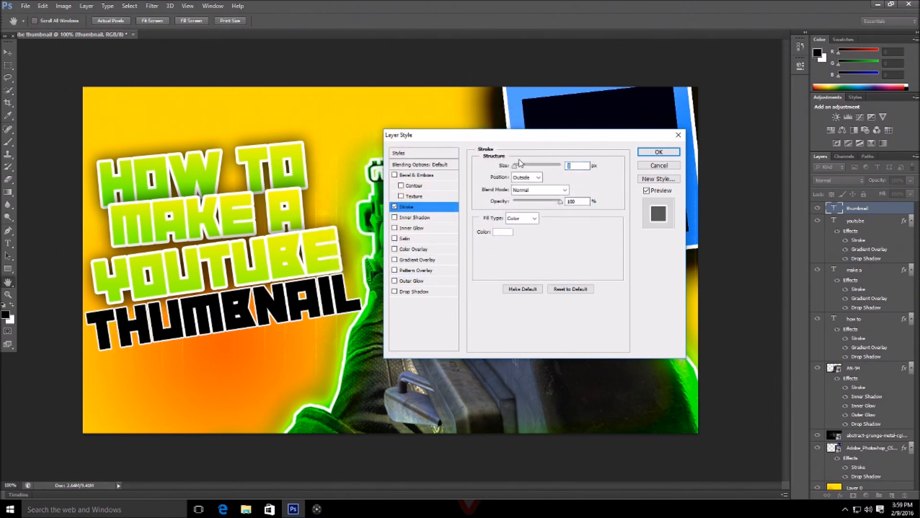
left_click_drag(516, 166, 517, 167)
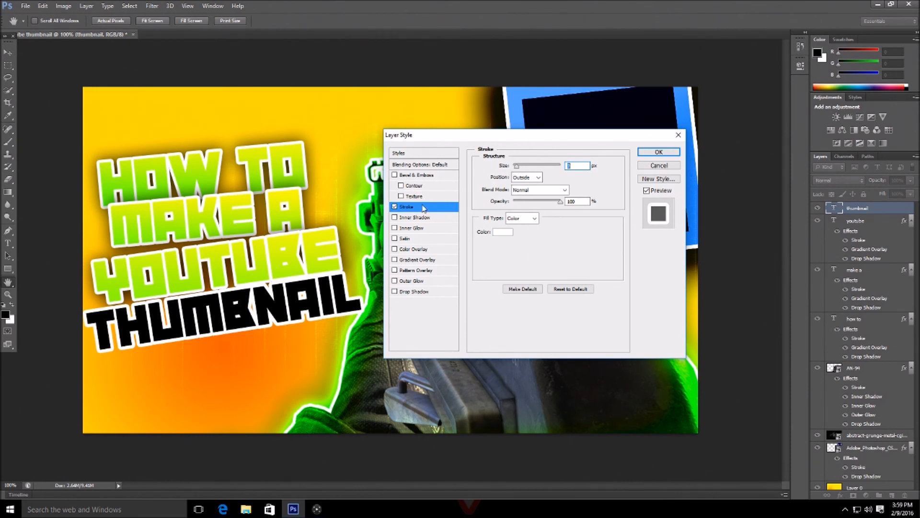
Add a gradient overlay to the THUMBNAIL text and set its starting colour stop to bright green 6cff00.
left_click(395, 260)
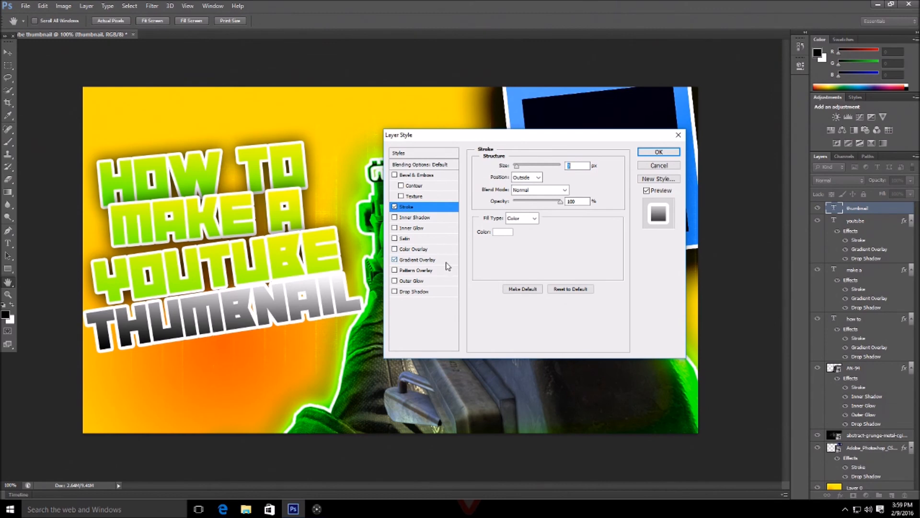
left_click(445, 261)
left_click(531, 190)
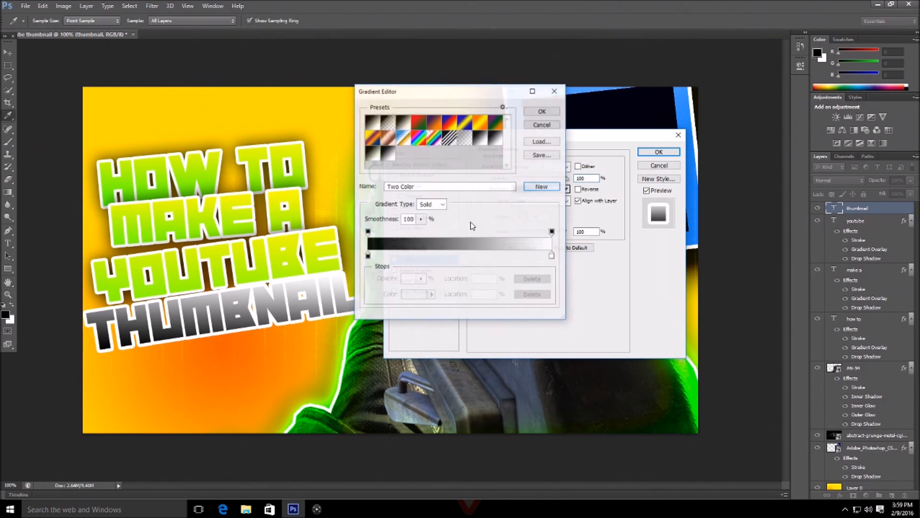
double_click(368, 256)
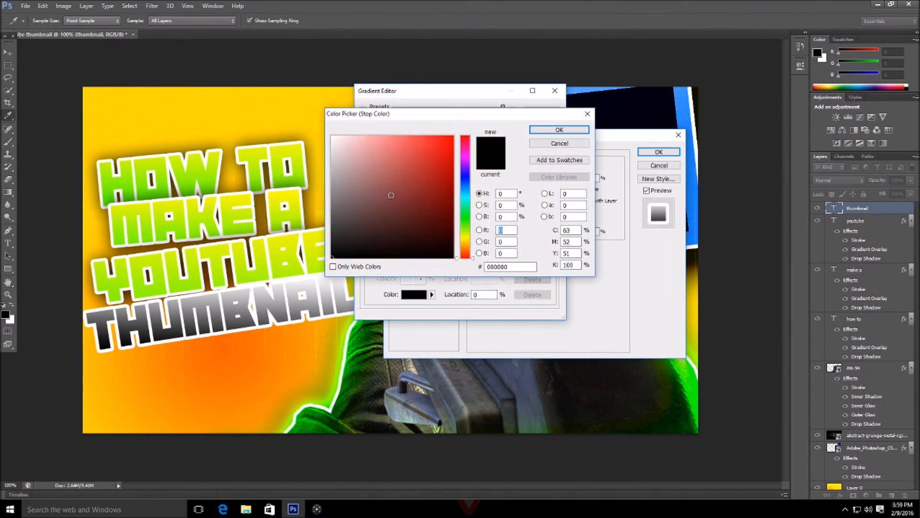
left_click(503, 230)
type("255")
left_click_drag(468, 229, 476, 229)
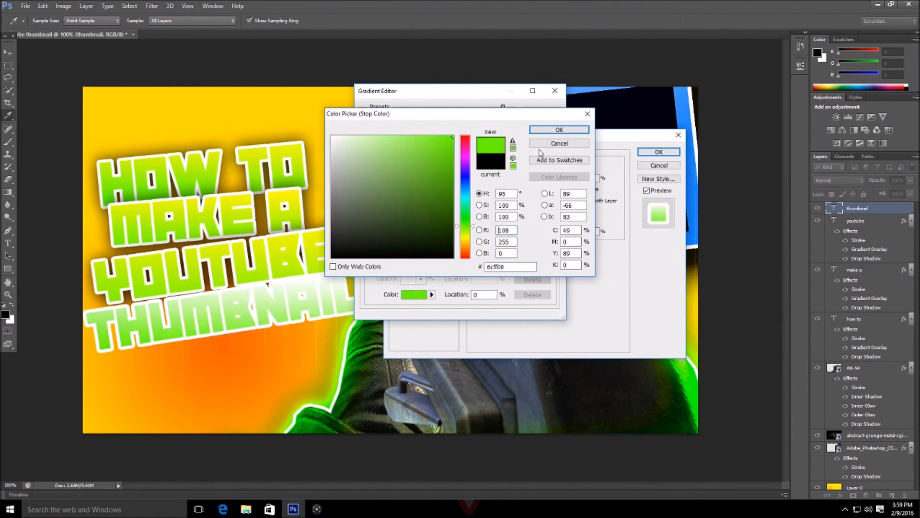
left_click(559, 130)
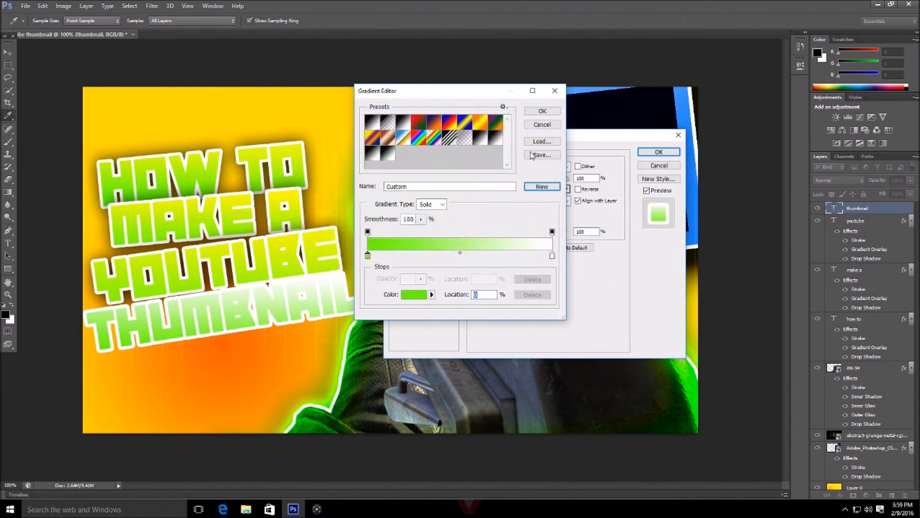
Set the end colour stop of the THUMBNAIL gradient to yellow fcff00 and accept the gradient.
double_click(553, 258)
left_click_drag(397, 227, 455, 135)
left_click_drag(468, 242, 468, 237)
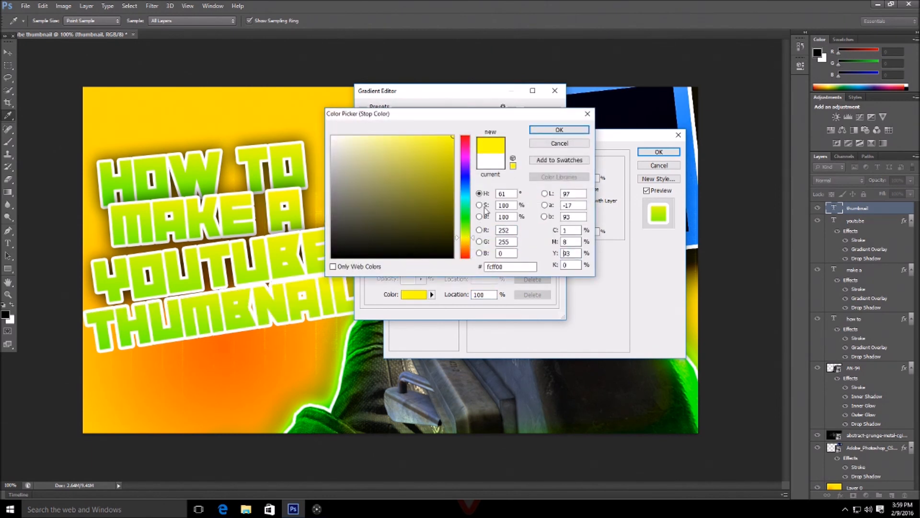
left_click(546, 132)
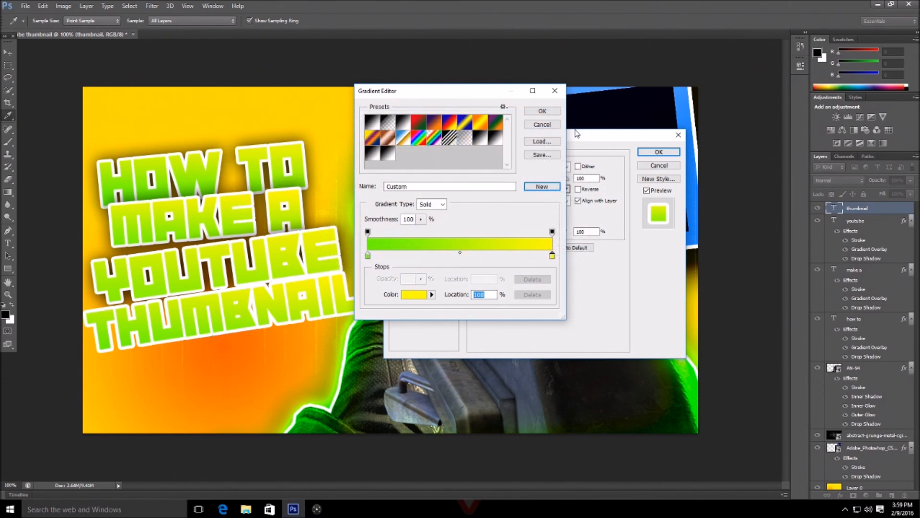
left_click(543, 111)
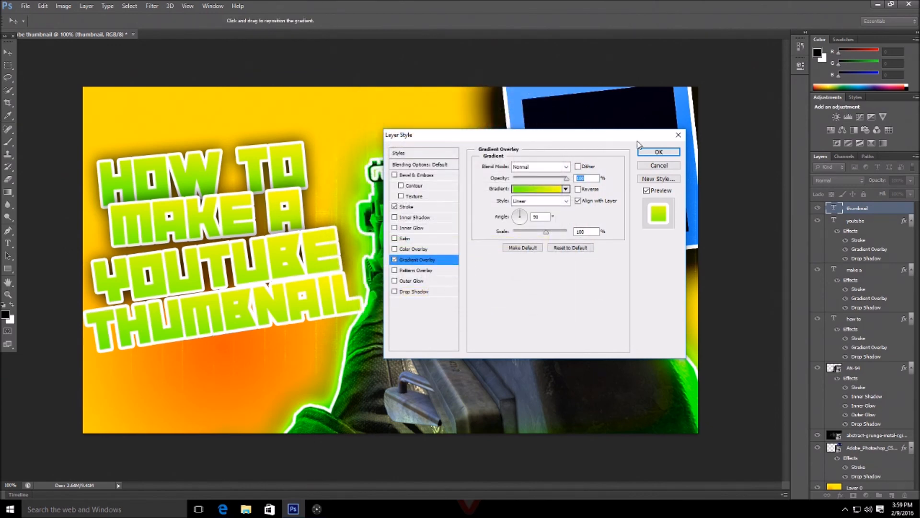
Add a soft drop shadow with 0 px distance and 18% spread to the THUMBNAIL text and apply the layer style.
left_click(394, 291)
left_click(451, 293)
left_click_drag(516, 210, 525, 230)
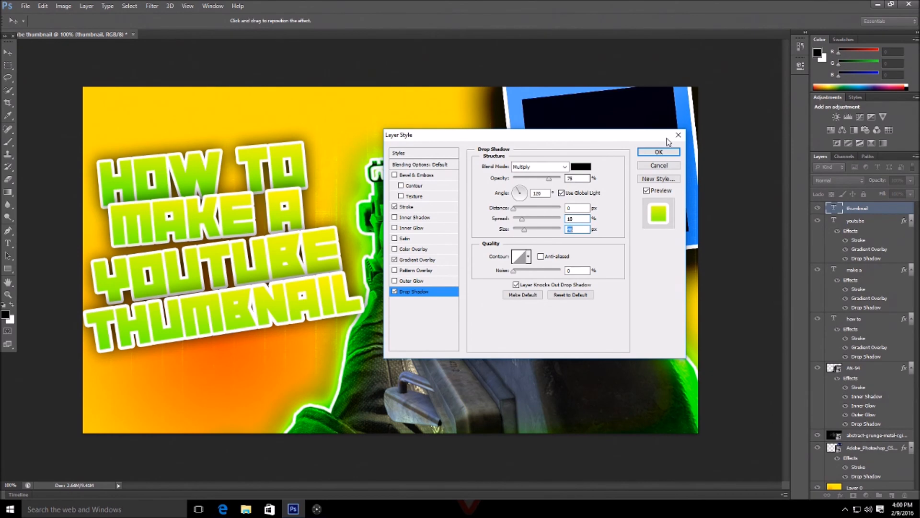
left_click(656, 153)
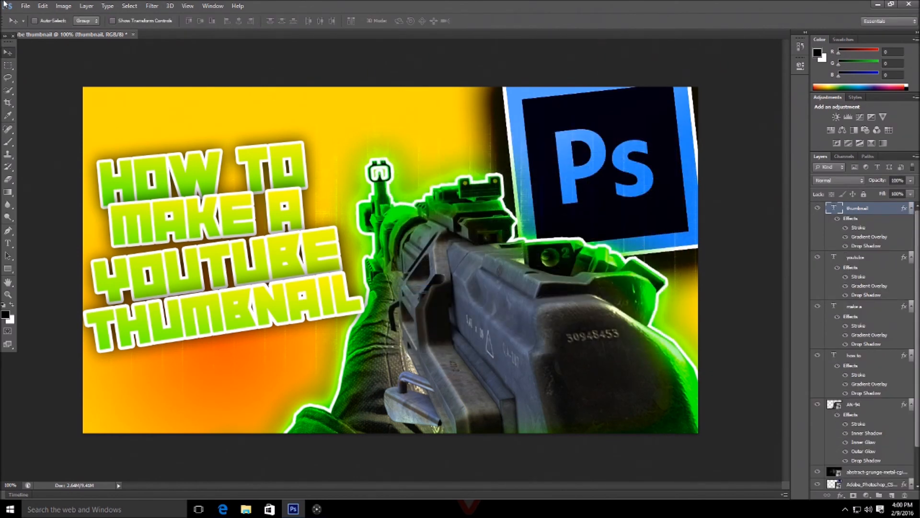
left_click(26, 6)
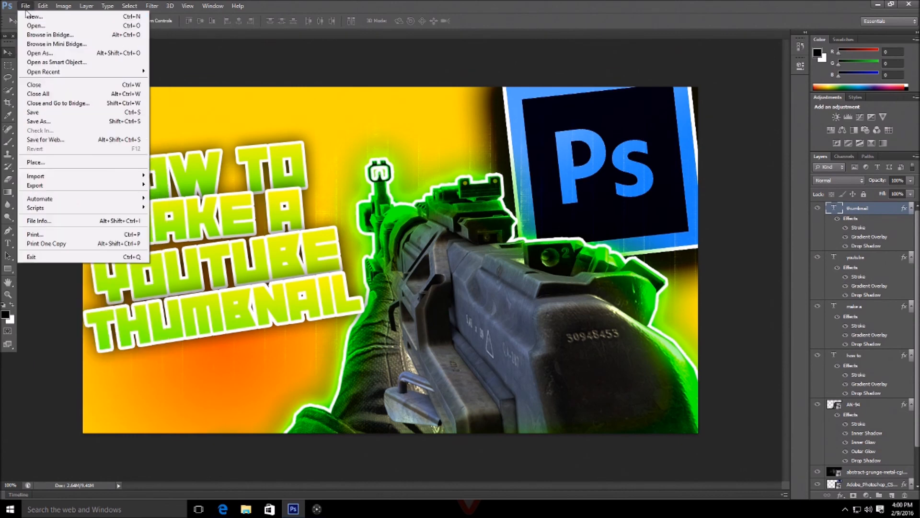
left_click(36, 162)
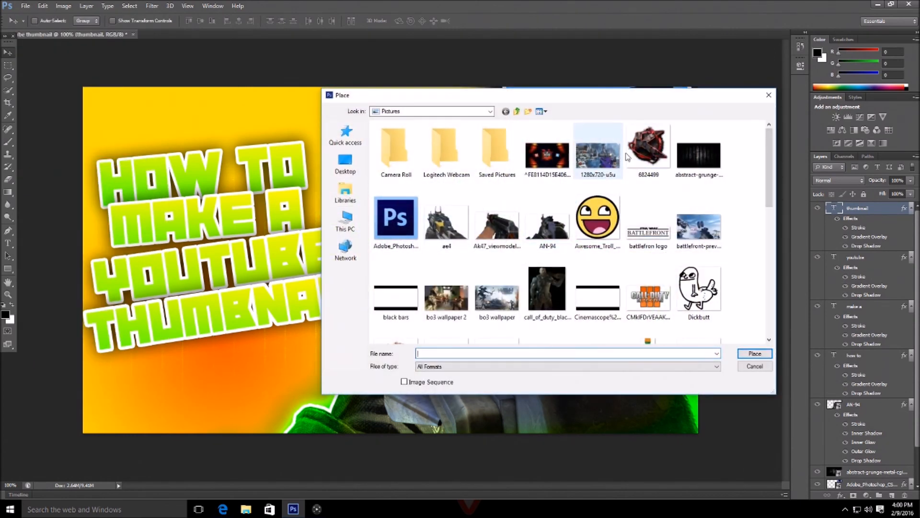
scroll(609, 173, "down", 5)
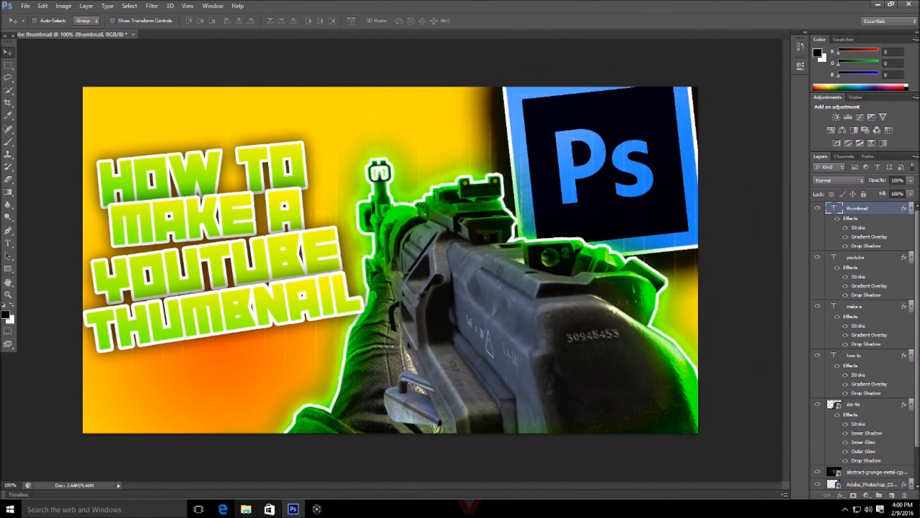
Switch to the Edge browser and open google.com in place of the font site.
left_click(222, 510)
scroll(190, 115, "up", 10)
left_click(119, 25)
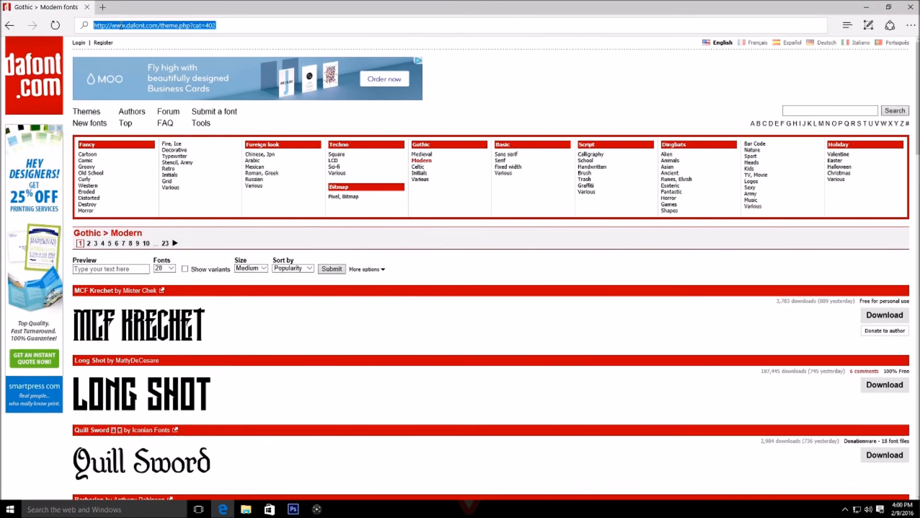
type("google.com/")
key("Return")
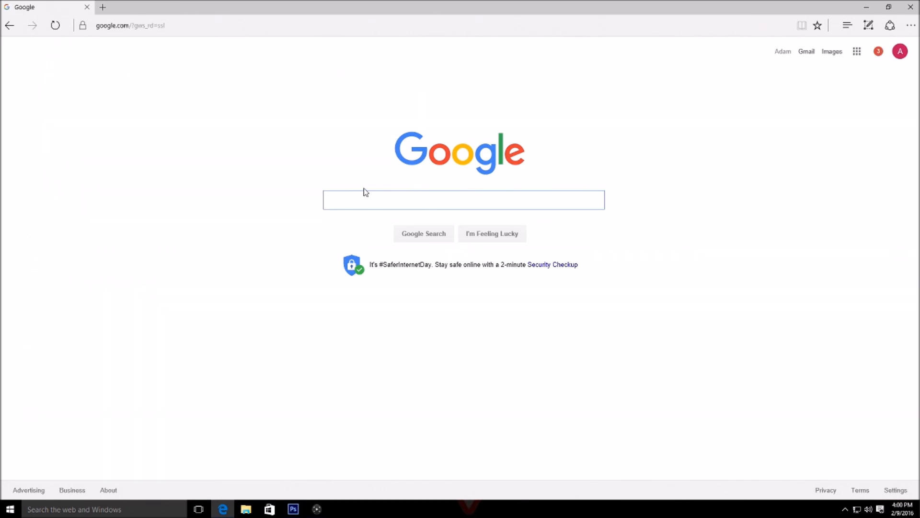
Search Google for "explosion png" and show the image results.
type("explosion")
key("Return")
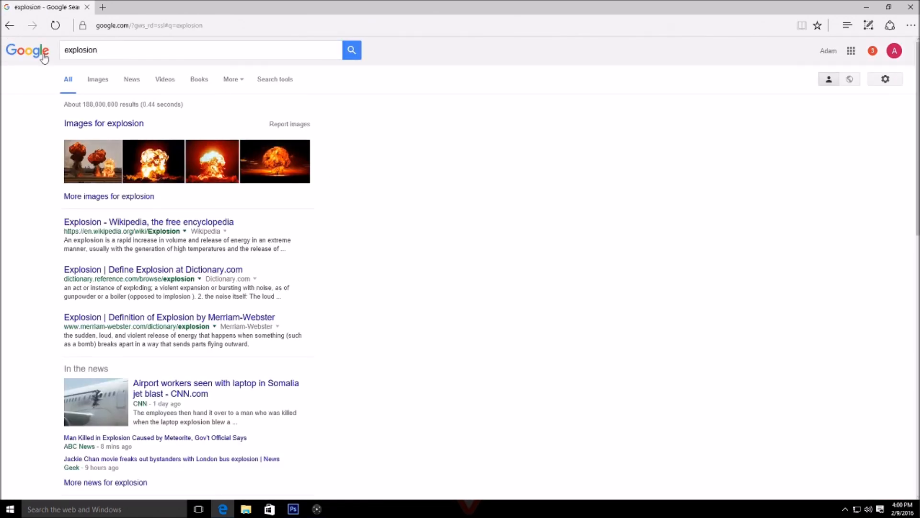
left_click(107, 50)
type("png")
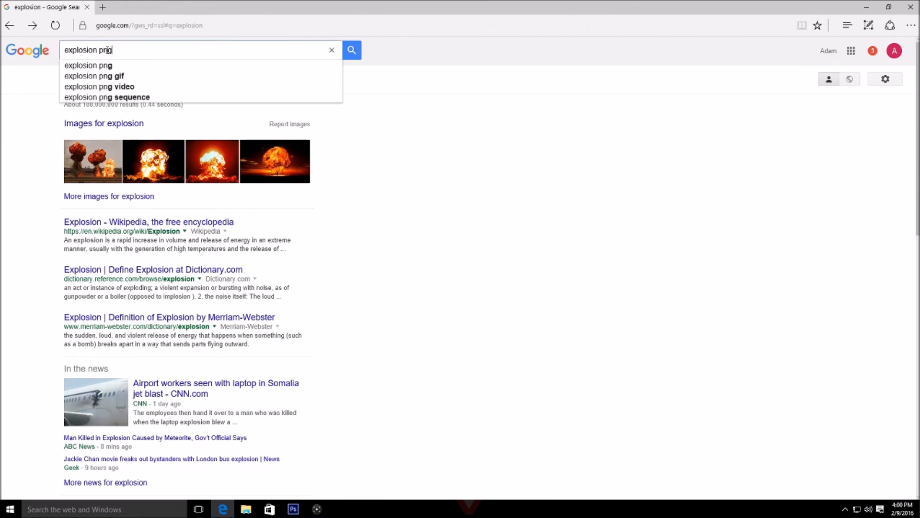
key("Return")
left_click(106, 82)
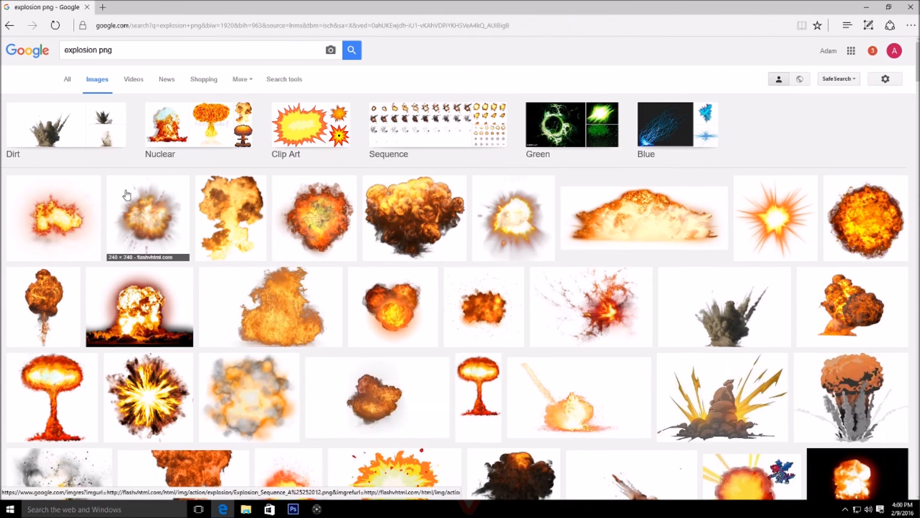
Choose the wide fiery explosion cloud with dark smoke from the image results and save it as a PNG in the Pictures folder.
scroll(127, 318, "down", 6)
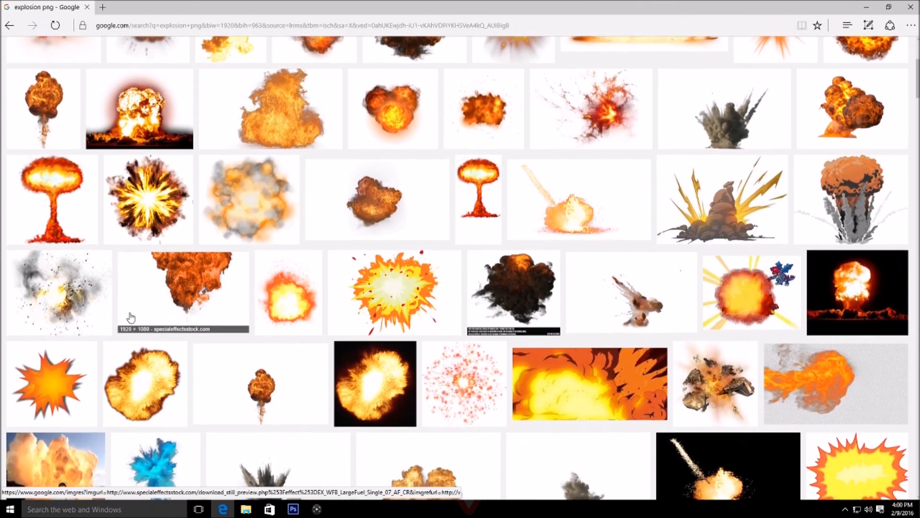
scroll(184, 329, "down", 2)
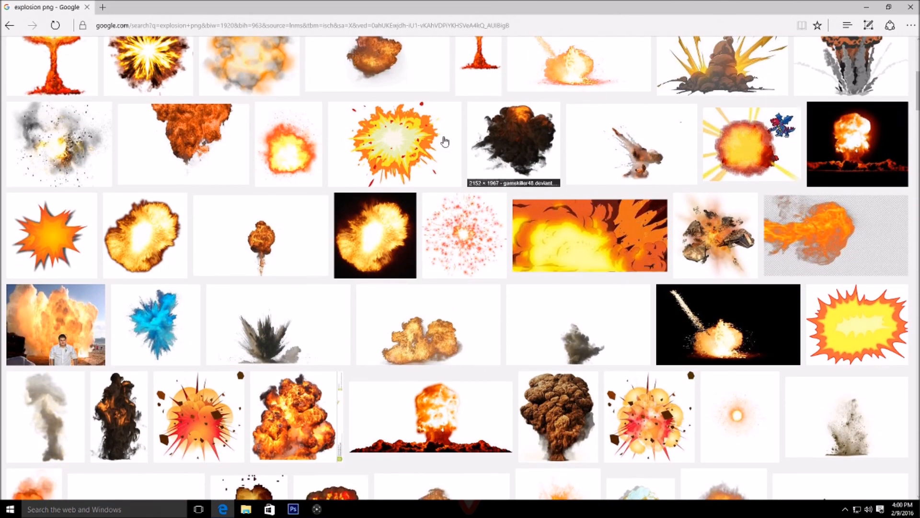
scroll(468, 179, "up", 3)
scroll(802, 142, "up", 4)
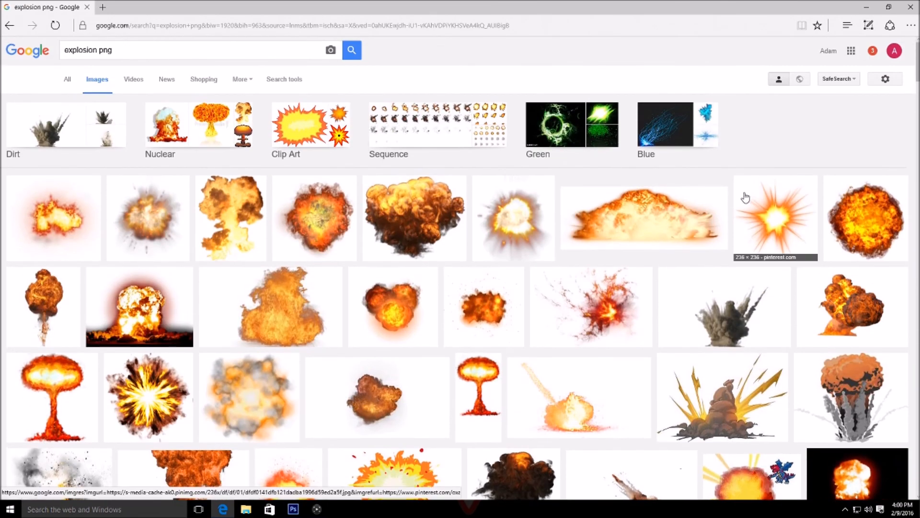
left_click(427, 211)
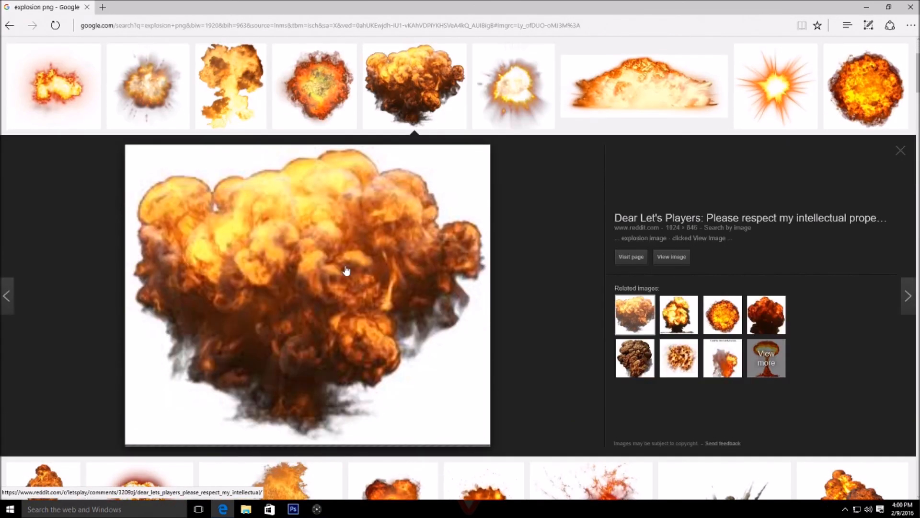
right_click(340, 281)
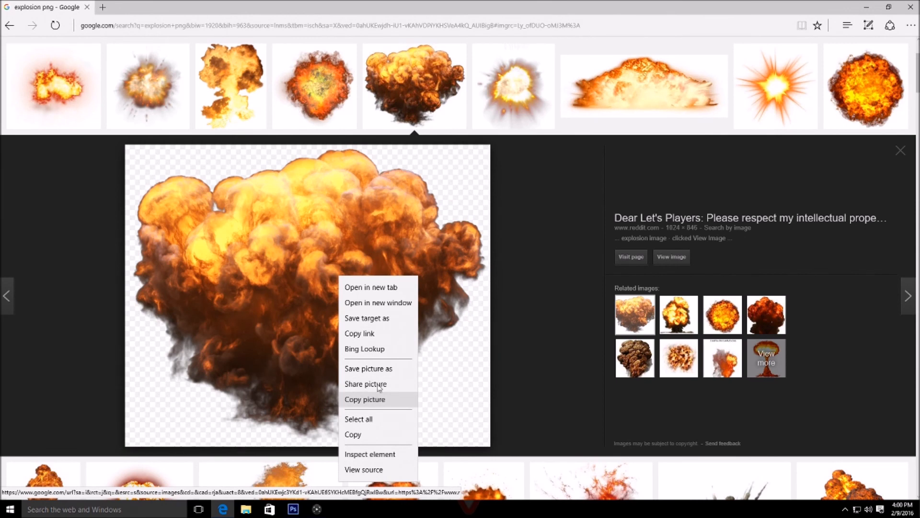
left_click(369, 399)
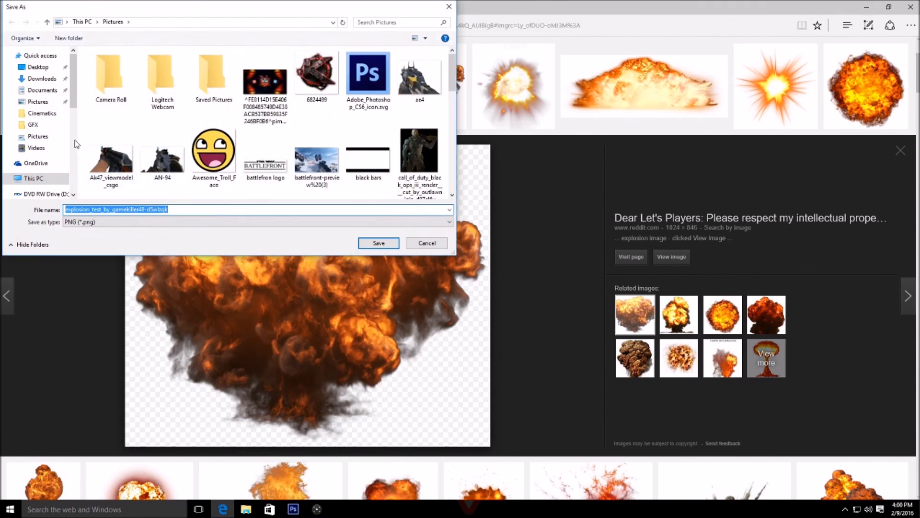
left_click(56, 138)
left_click(380, 243)
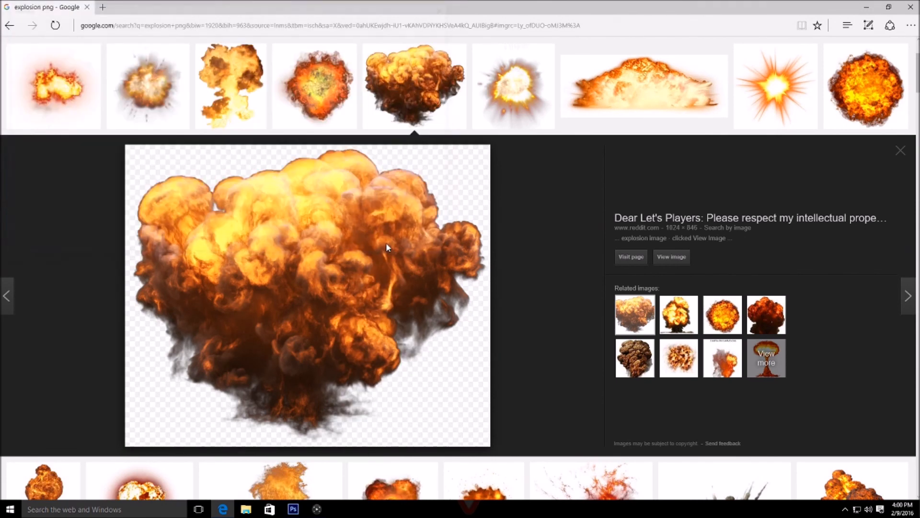
Switch to Photoshop and place the saved explosion_test PNG from the Pictures folder into the thumbnail.
left_click(293, 509)
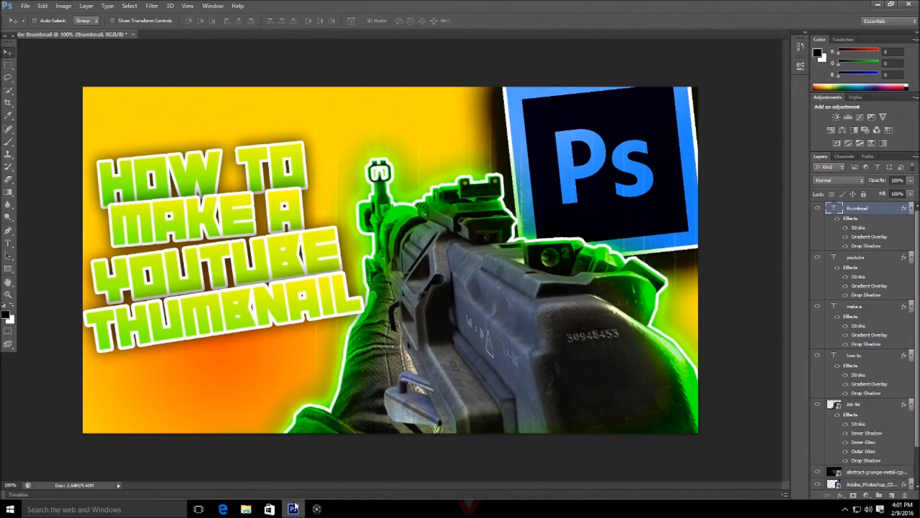
left_click(26, 5)
left_click(38, 164)
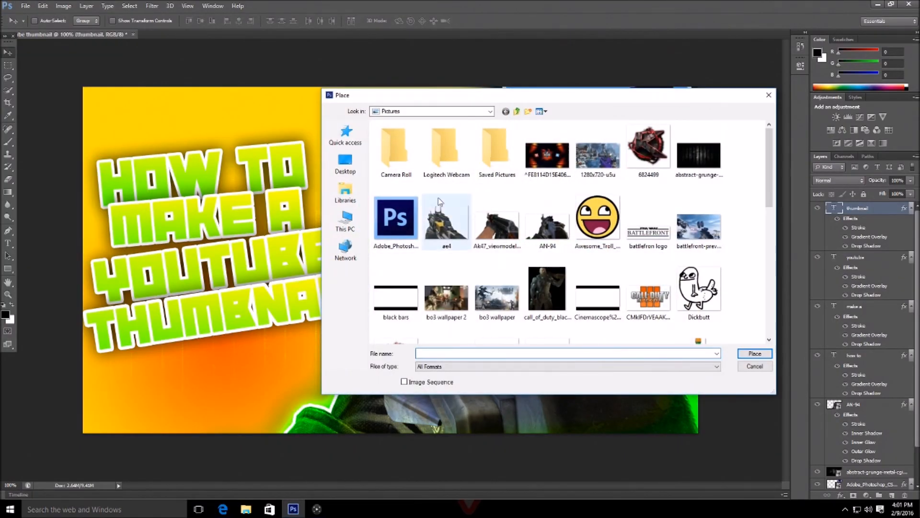
scroll(655, 200, "down", 5)
scroll(656, 230, "up", 3)
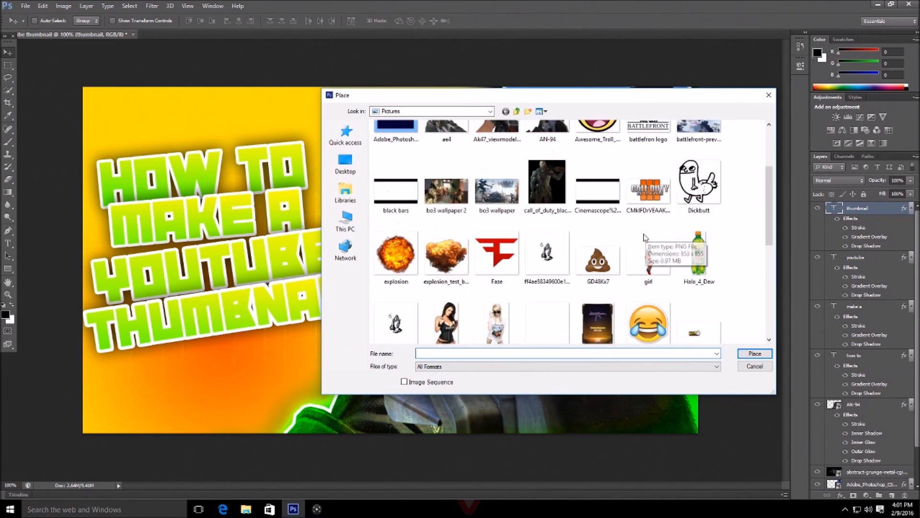
left_click(436, 257)
double_click(435, 256)
Rotate the explosion about 134.5°, scale it to about 112%, position it over the title text at the canvas's left side, and apply the transform.
left_click_drag(395, 243, 219, 208)
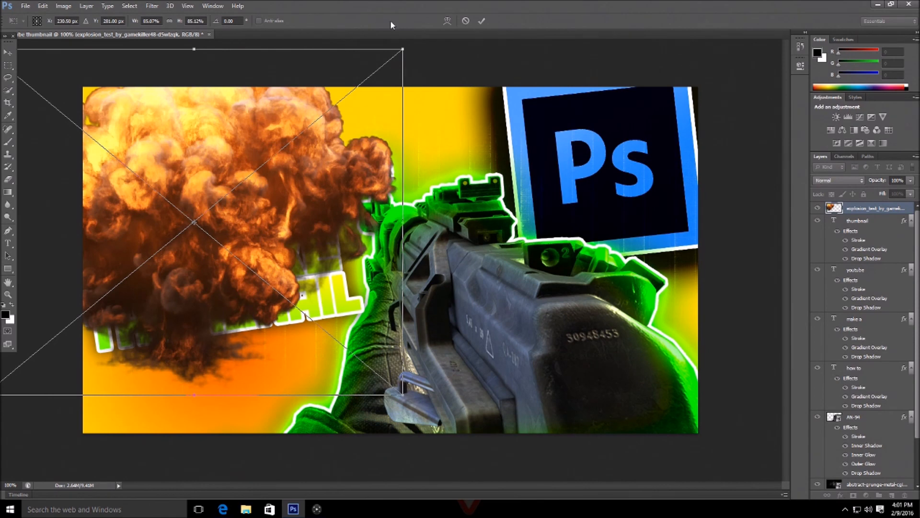
left_click_drag(413, 40, 458, 121)
left_click_drag(456, 342, 168, 417)
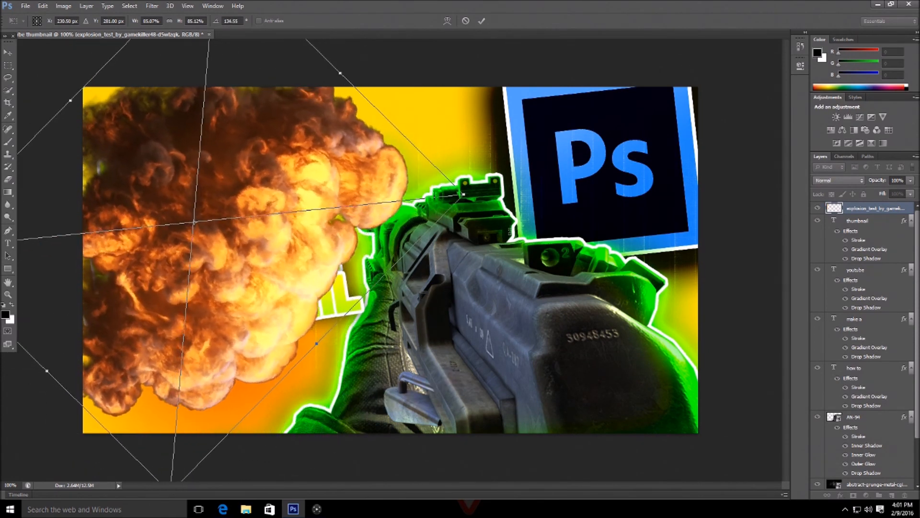
left_click_drag(463, 194, 637, 176)
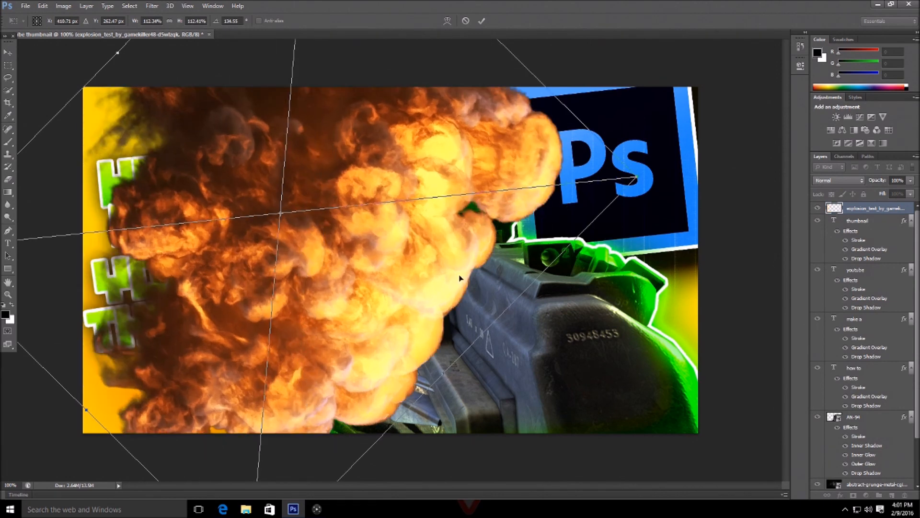
left_click_drag(318, 248, 236, 258)
key("Return")
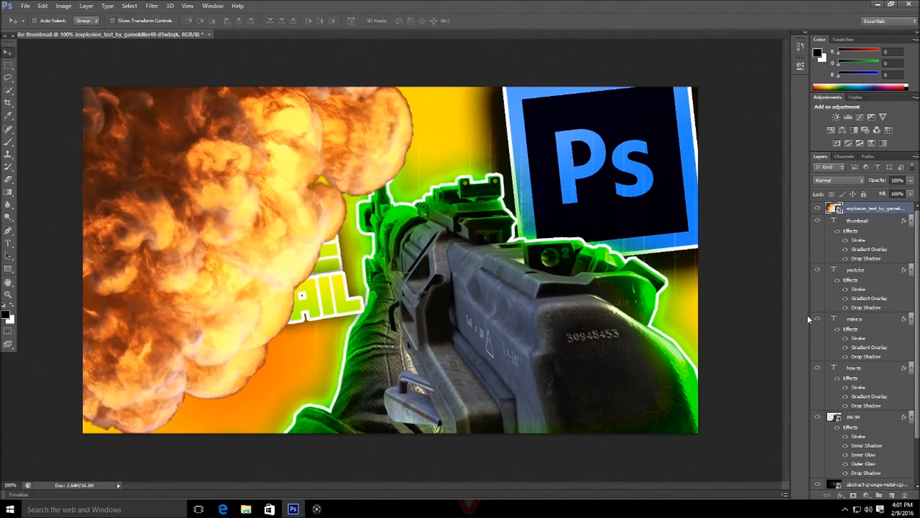
Reorder the explosion layer to sit below the AN-94 layer and directly above the abstract-grunge texture, trying it beneath the texture as well.
left_click_drag(898, 212, 862, 474)
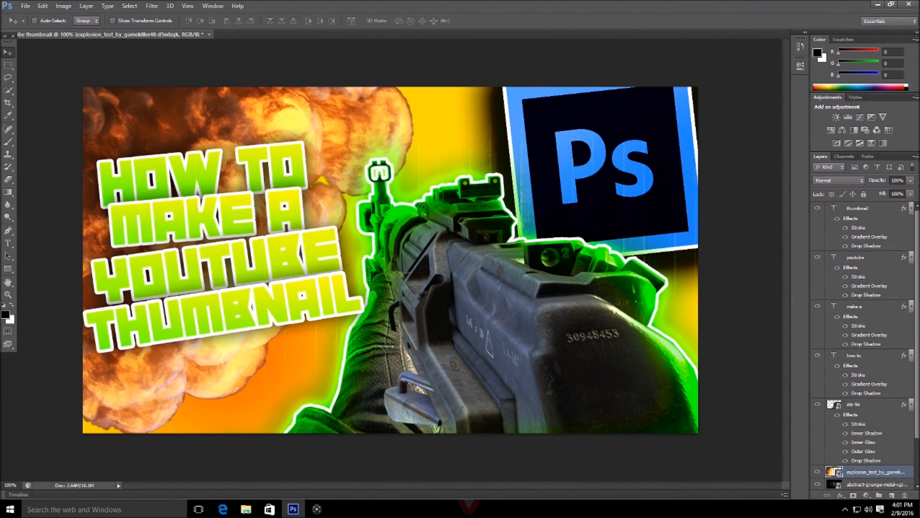
scroll(895, 379, "down", 2)
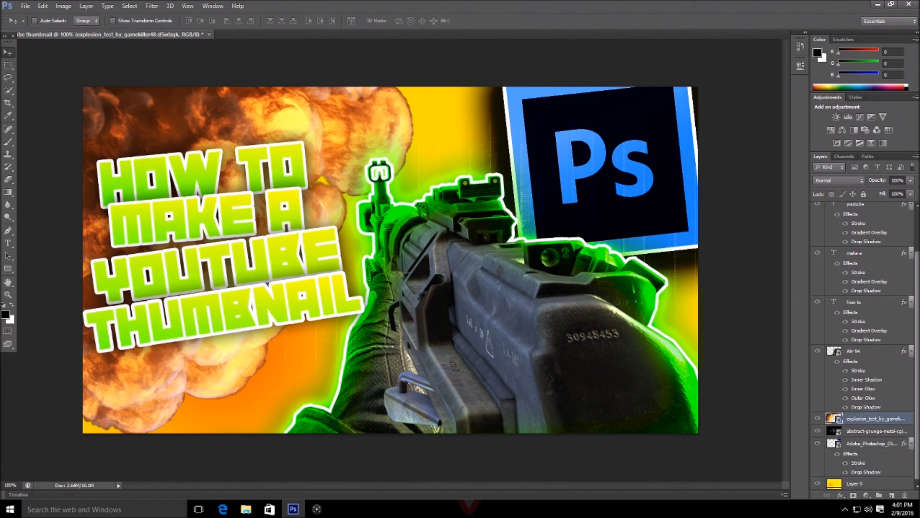
left_click_drag(889, 421, 891, 436)
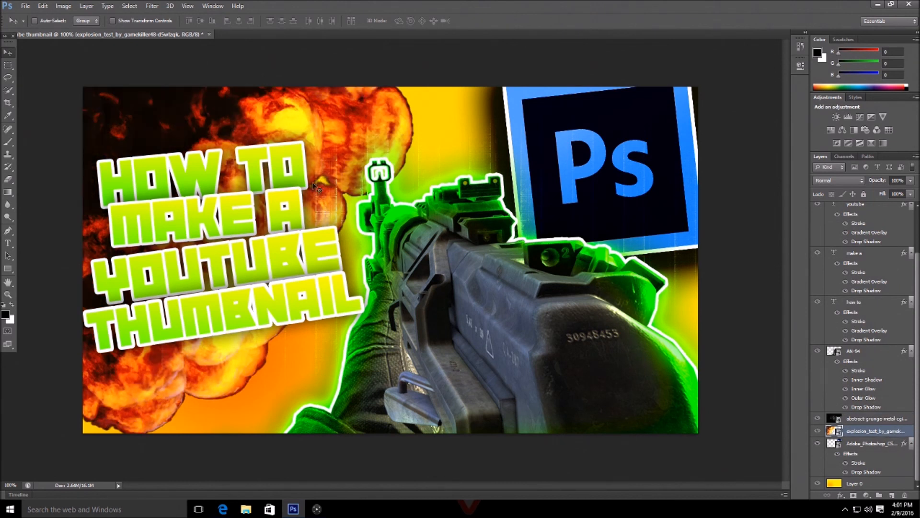
left_click_drag(897, 436, 892, 417)
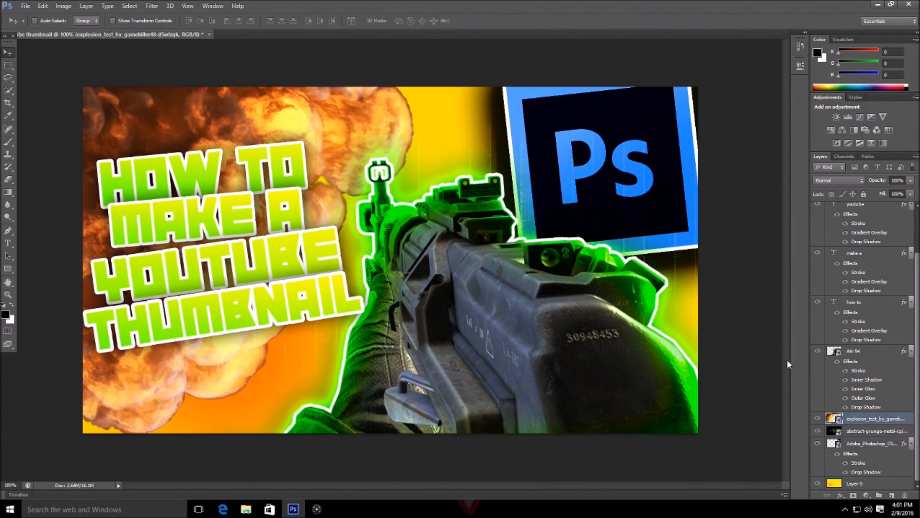